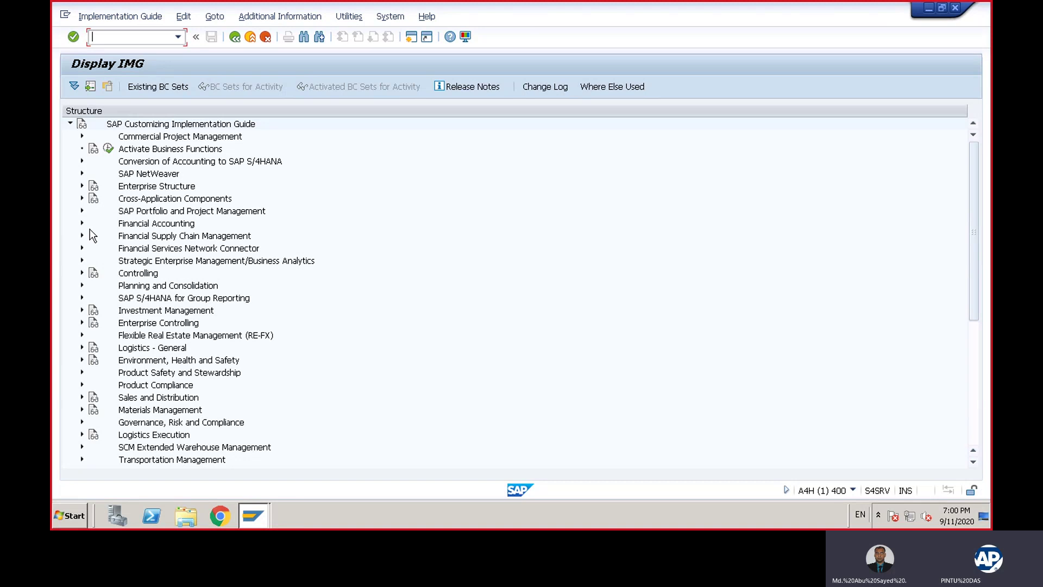
# Step: Open the activity for specifying rounding of net book value and/or depreciation under Asset Accounting's General Valuation amount specifications, acknowledging the messages
pyautogui.click(81, 223)
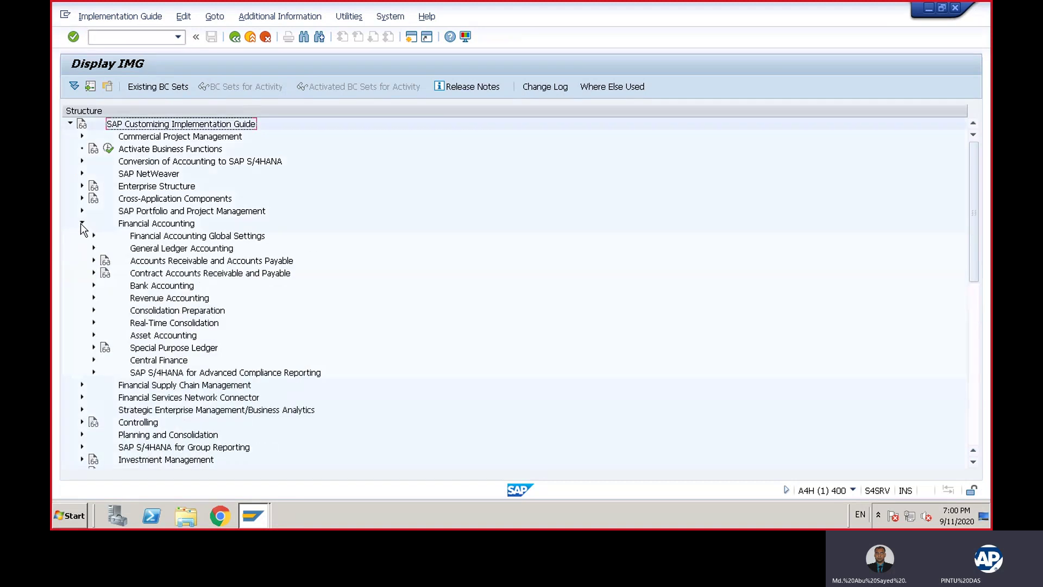
pyautogui.click(94, 335)
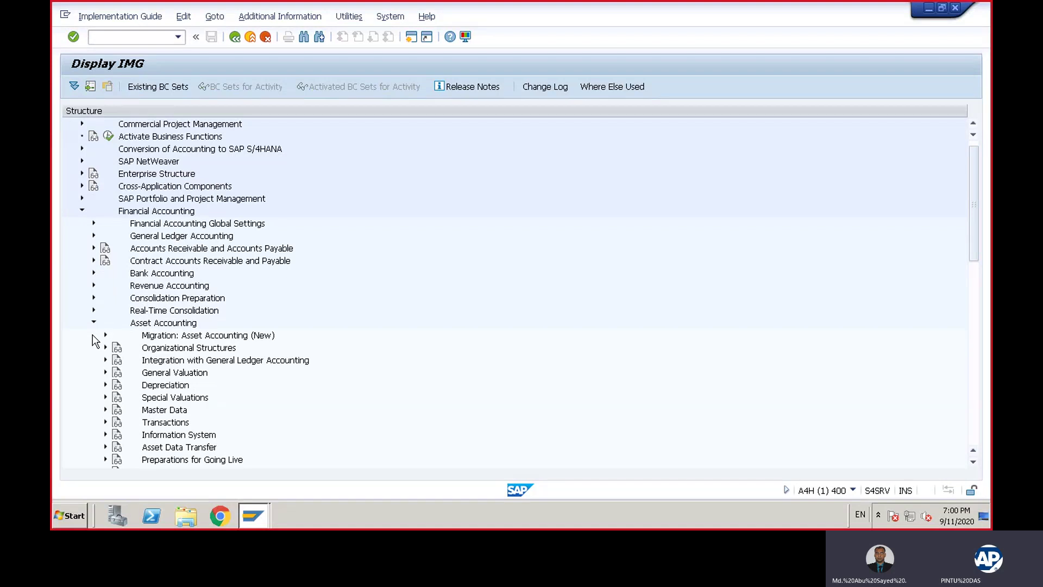
pyautogui.click(106, 372)
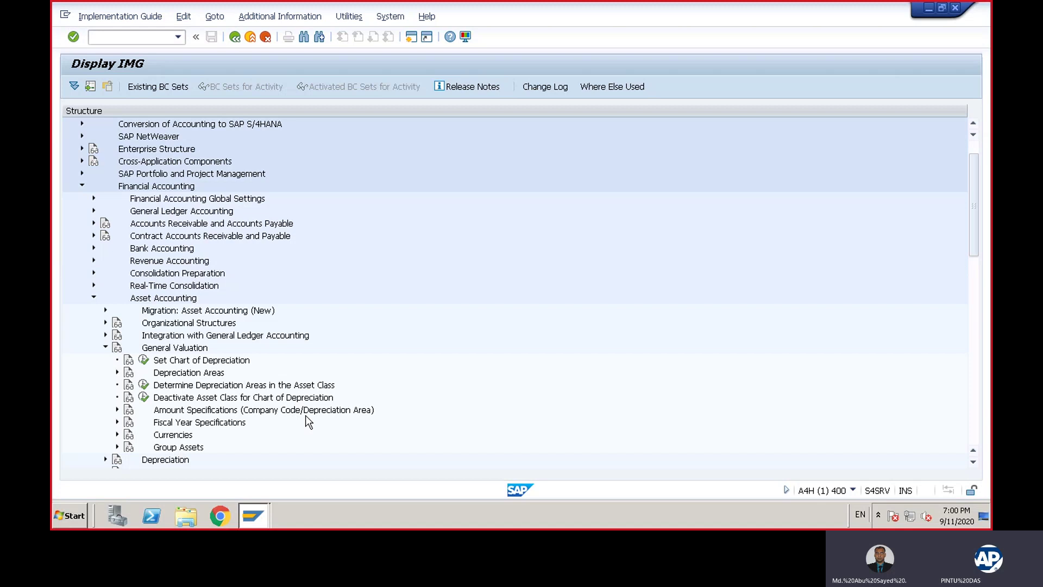
pyautogui.click(118, 410)
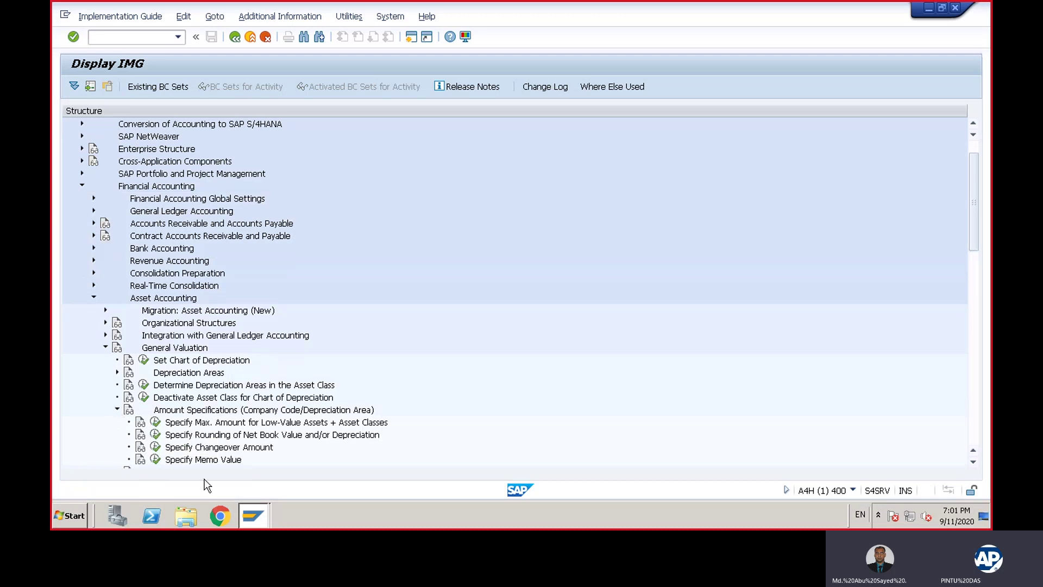
pyautogui.click(155, 435)
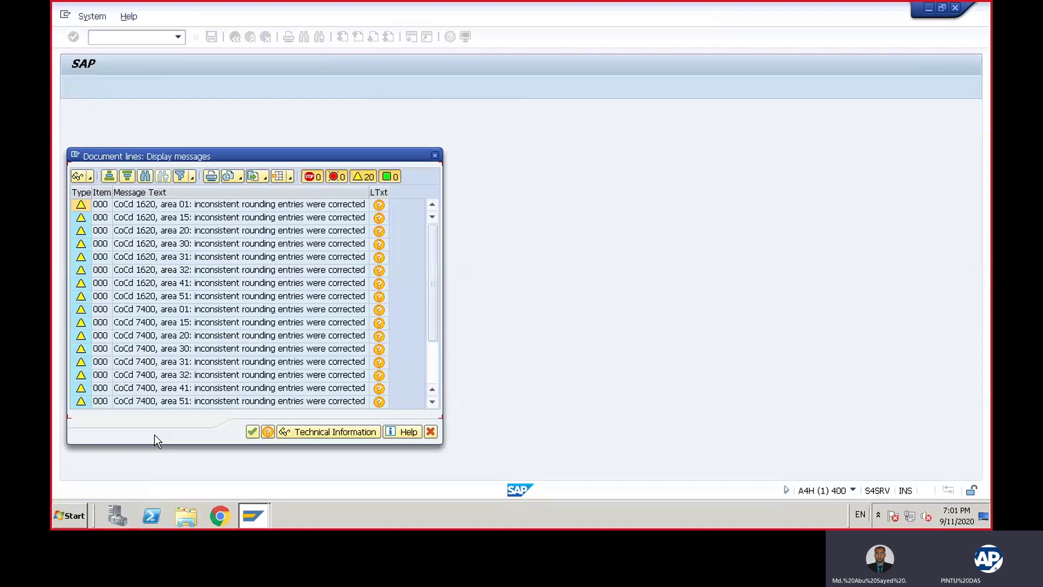
pyautogui.click(250, 430)
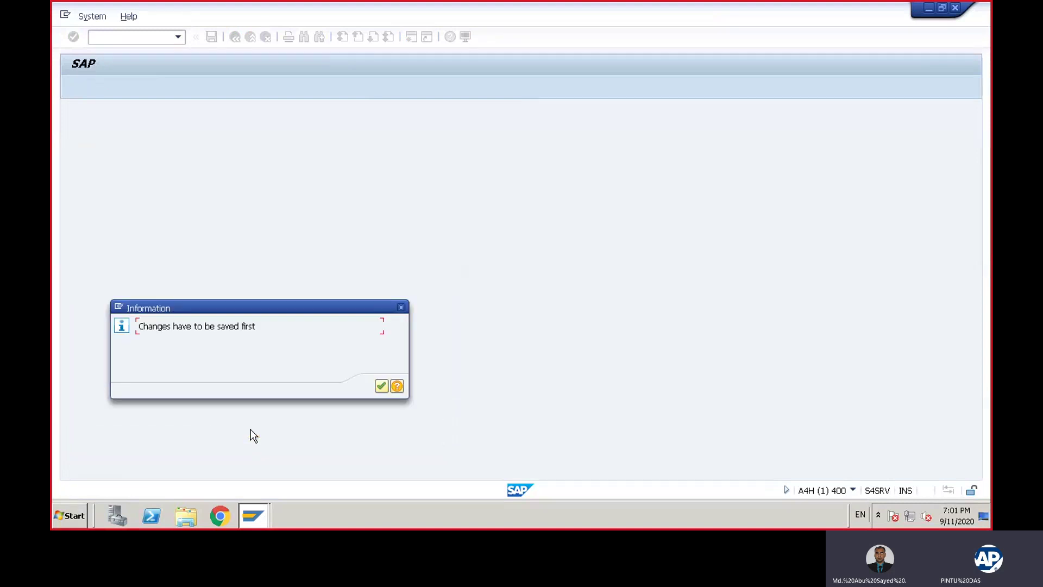
pyautogui.click(380, 386)
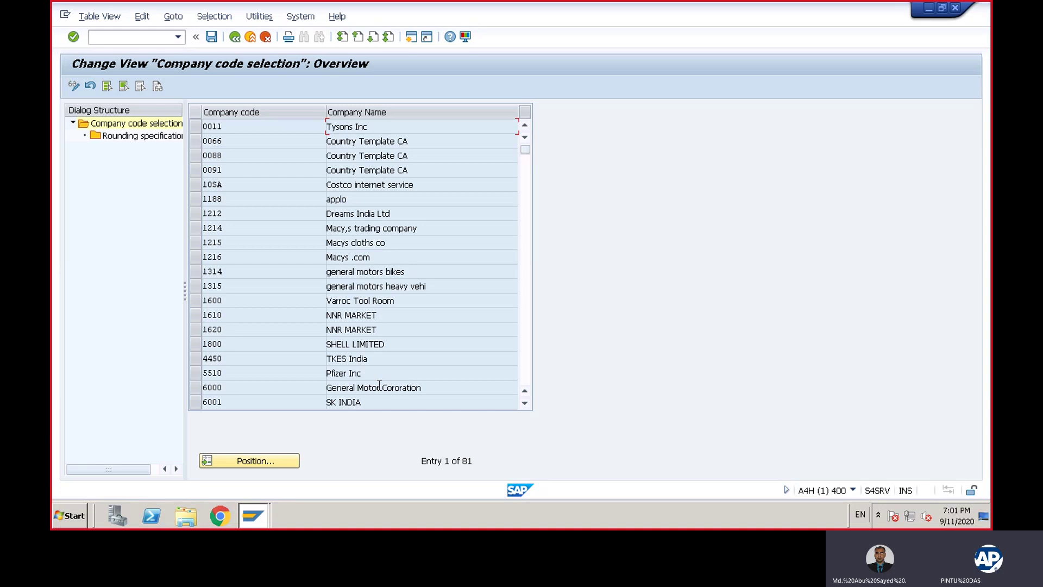
# Step: Find company code BG20 in the list and open its rounding specifications
pyautogui.click(256, 462)
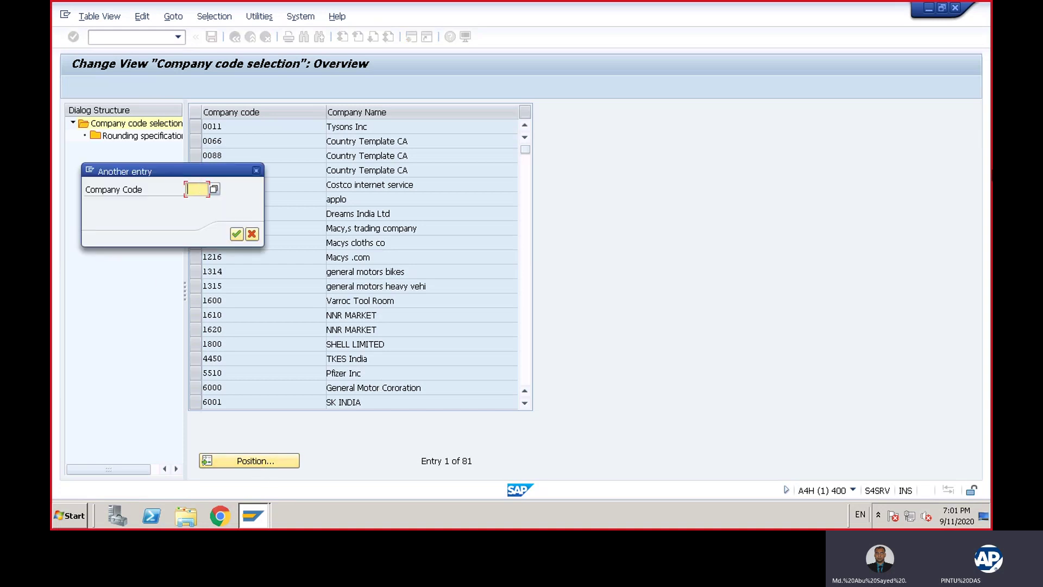
pyautogui.write('BG2')
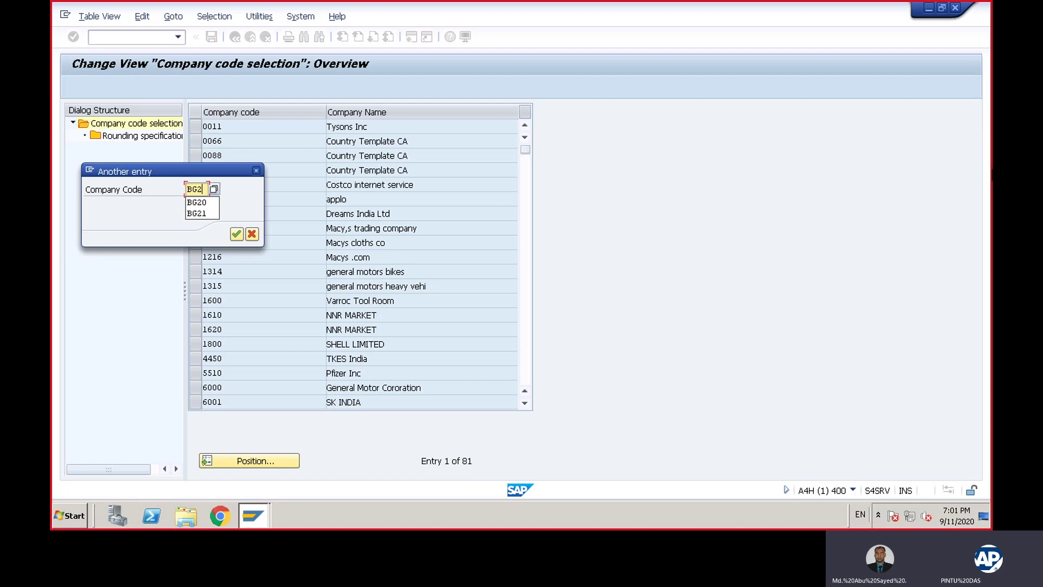
pyautogui.write('0')
pyautogui.press('Return')
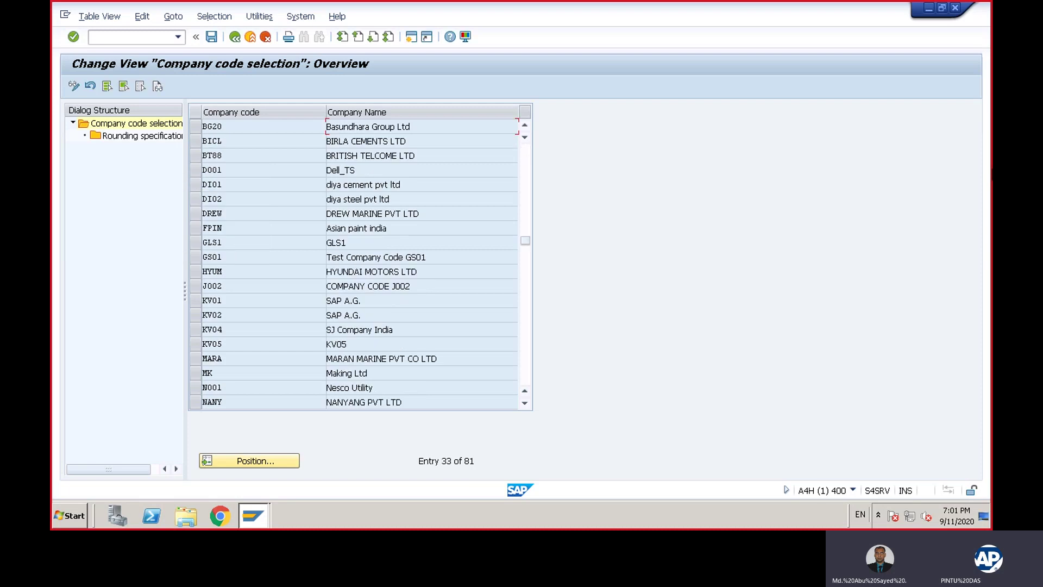
pyautogui.doubleClick(385, 126)
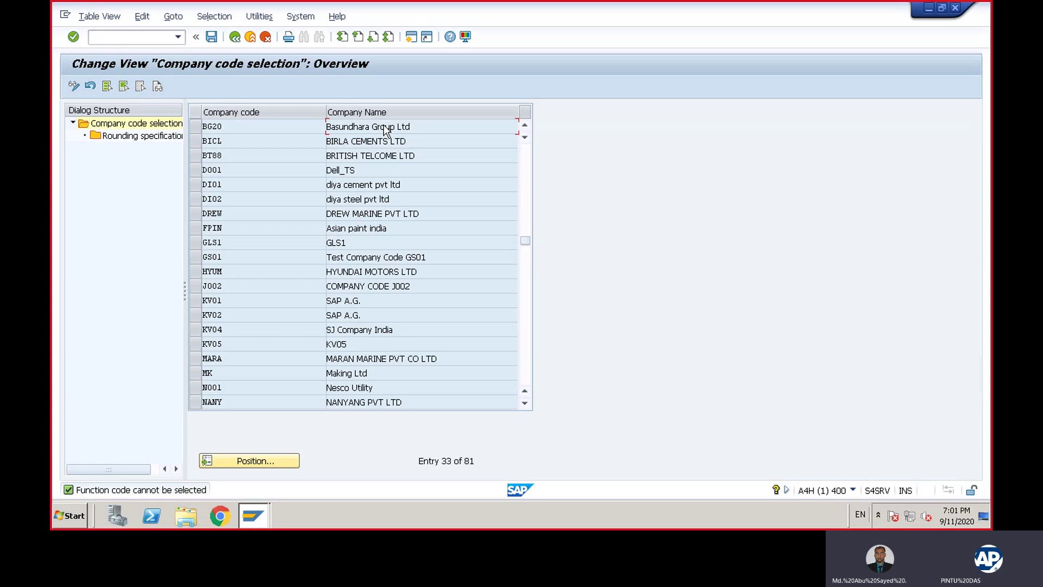
pyautogui.click(195, 126)
pyautogui.doubleClick(160, 136)
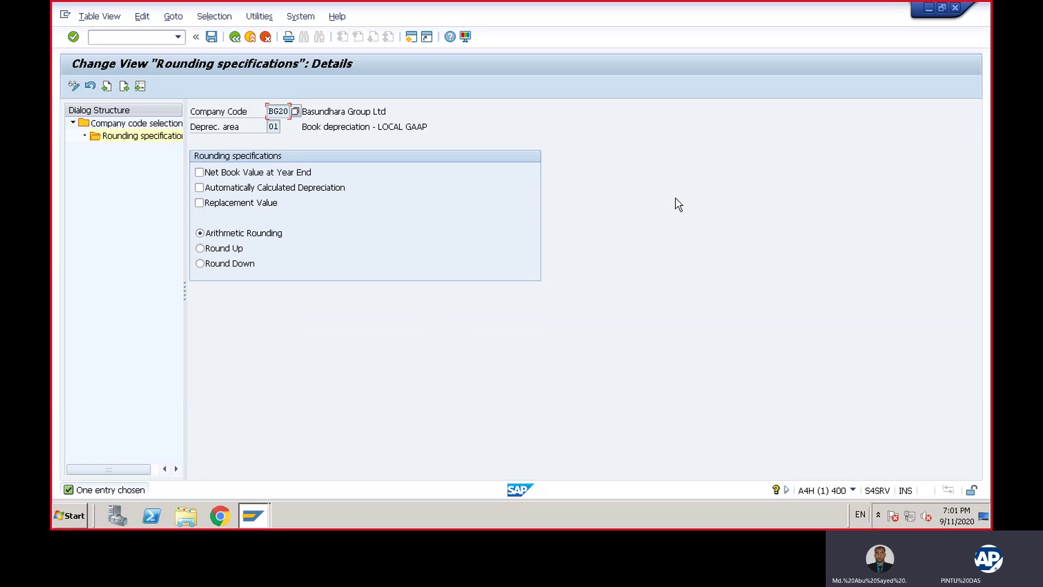
# Step: Enable rounding for Automatically Calculated Depreciation in area 01 and save it to the "Asset configuration of BGDK" customizing request
pyautogui.click(199, 188)
pyautogui.click(212, 37)
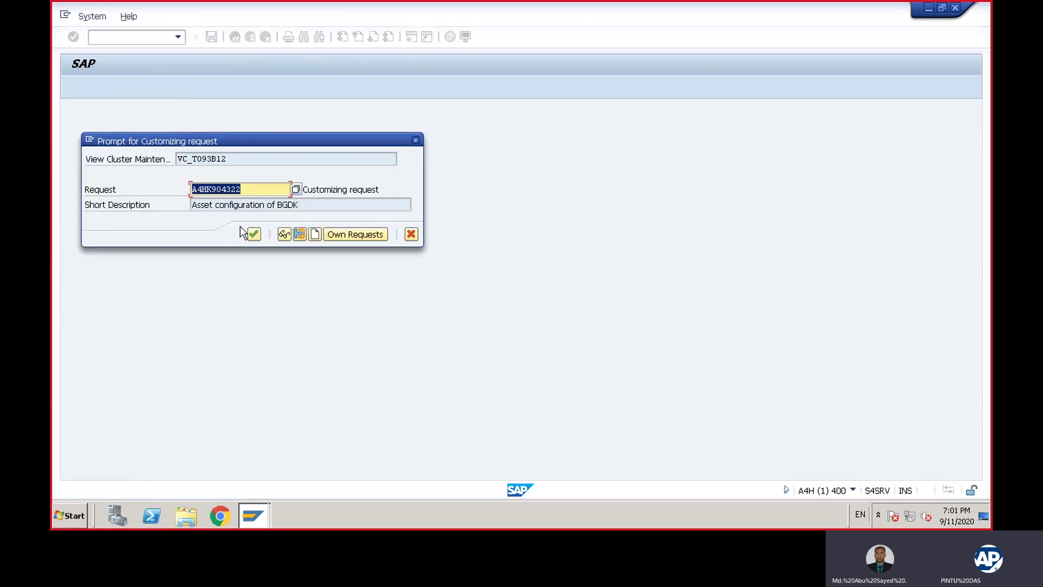
pyautogui.click(254, 234)
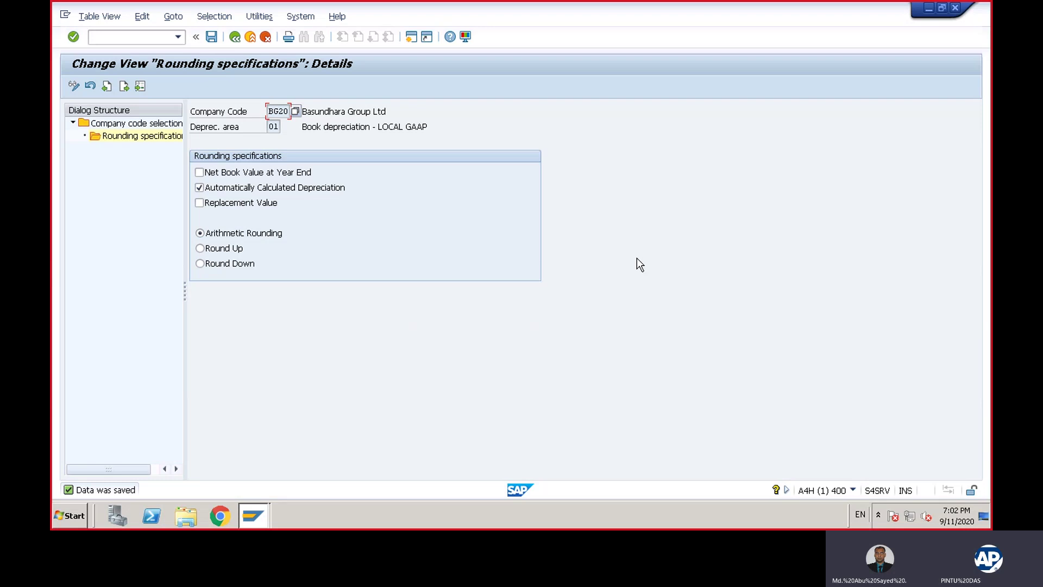
# Step: Switch to transaction SPRO and display the SAP Reference IMG
pyautogui.click(109, 35)
pyautogui.write('/nspro')
pyautogui.press('Return')
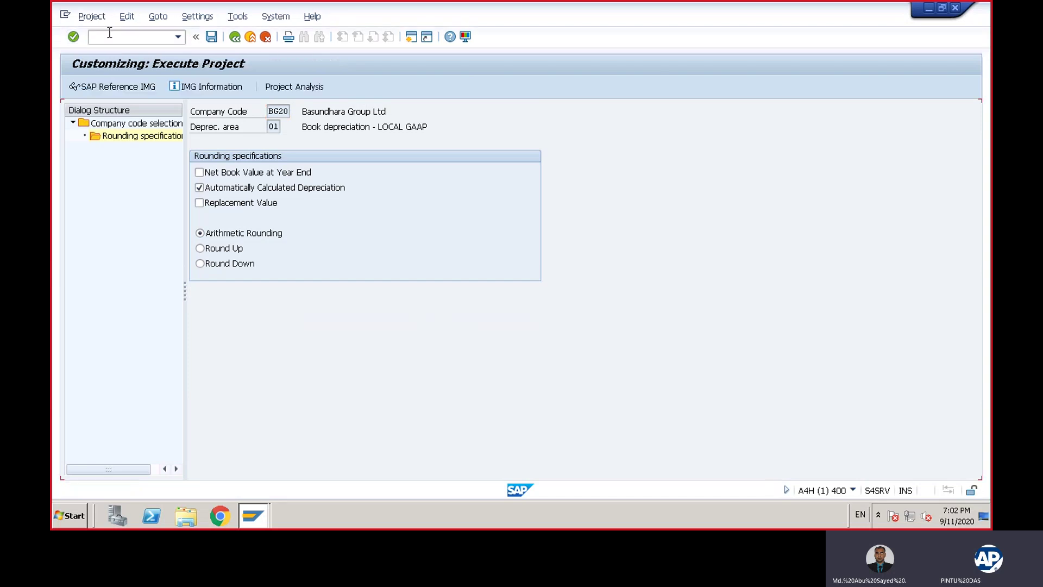
pyautogui.click(105, 86)
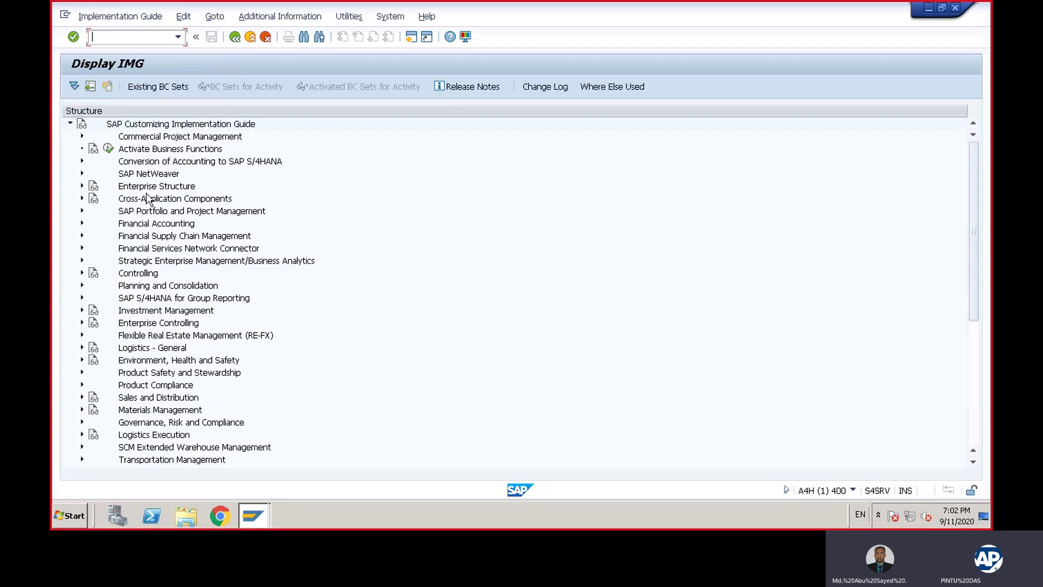
# Step: Open the Define Screen Layout for Asset Master Data activity under Financial Accounting, Asset Accounting, Master Data, Screen Layout
pyautogui.click(82, 223)
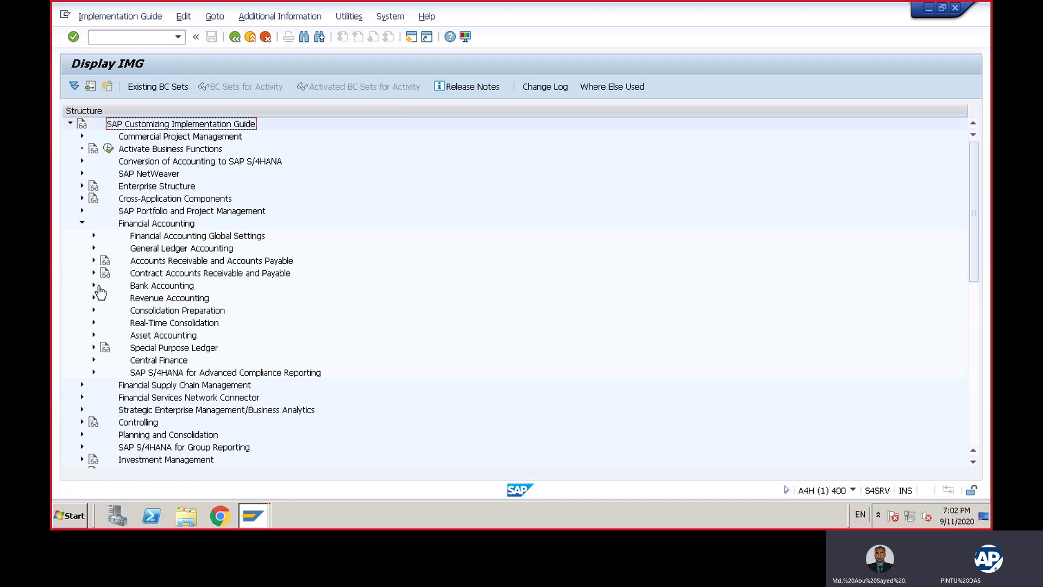
pyautogui.click(93, 335)
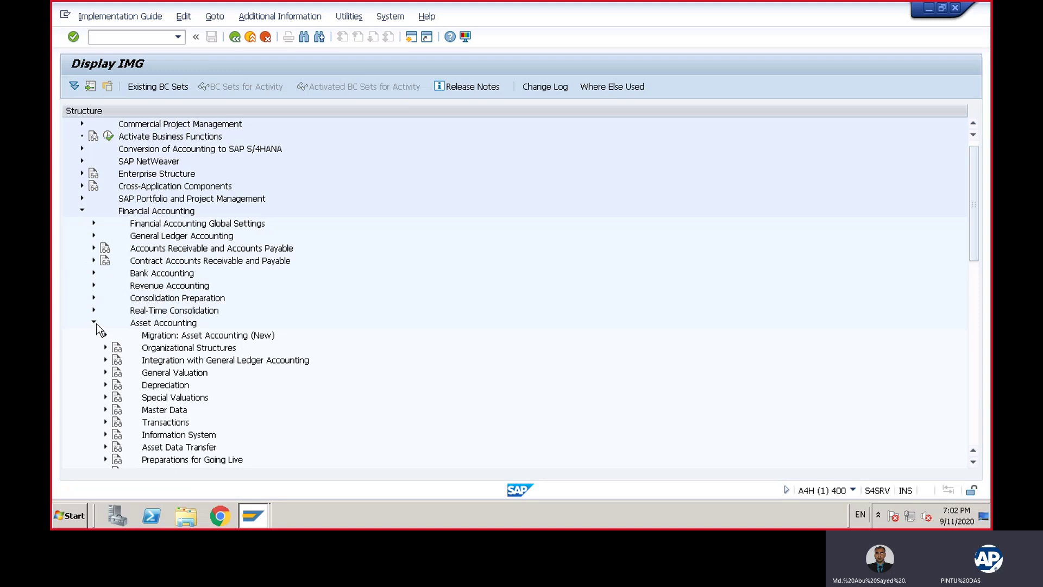
pyautogui.click(105, 410)
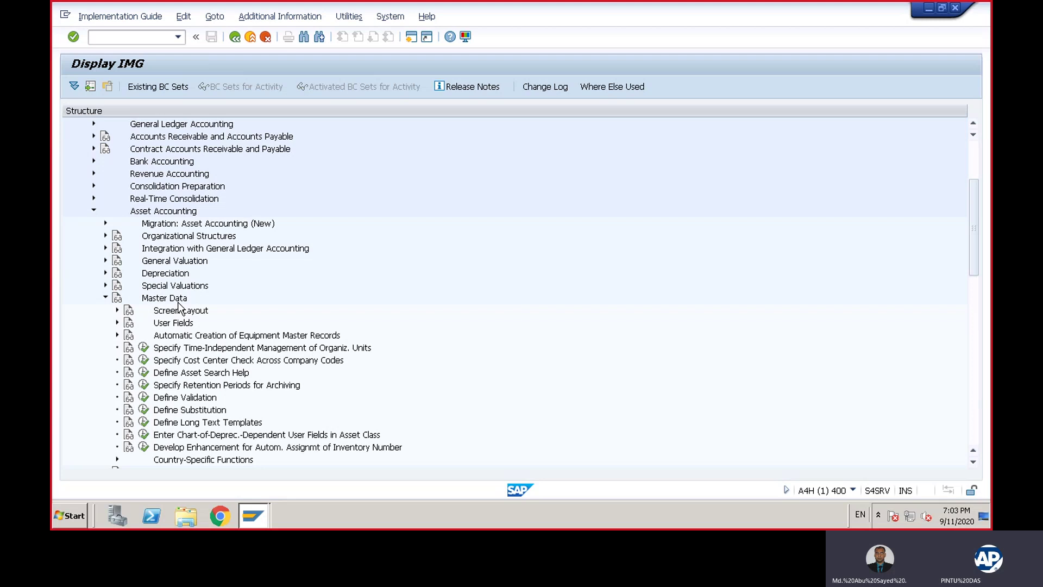
pyautogui.click(117, 311)
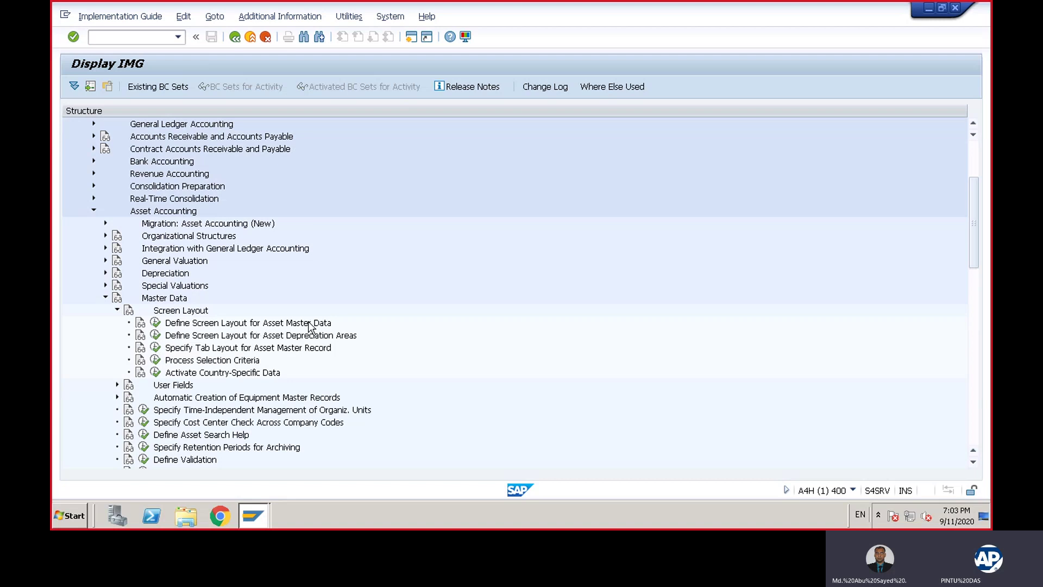
pyautogui.click(155, 323)
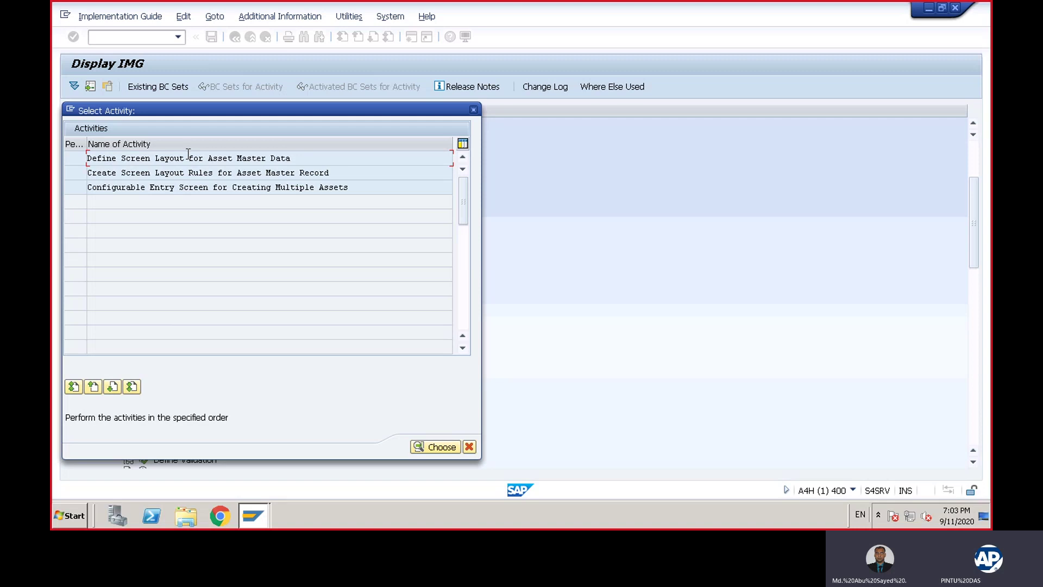
pyautogui.doubleClick(189, 158)
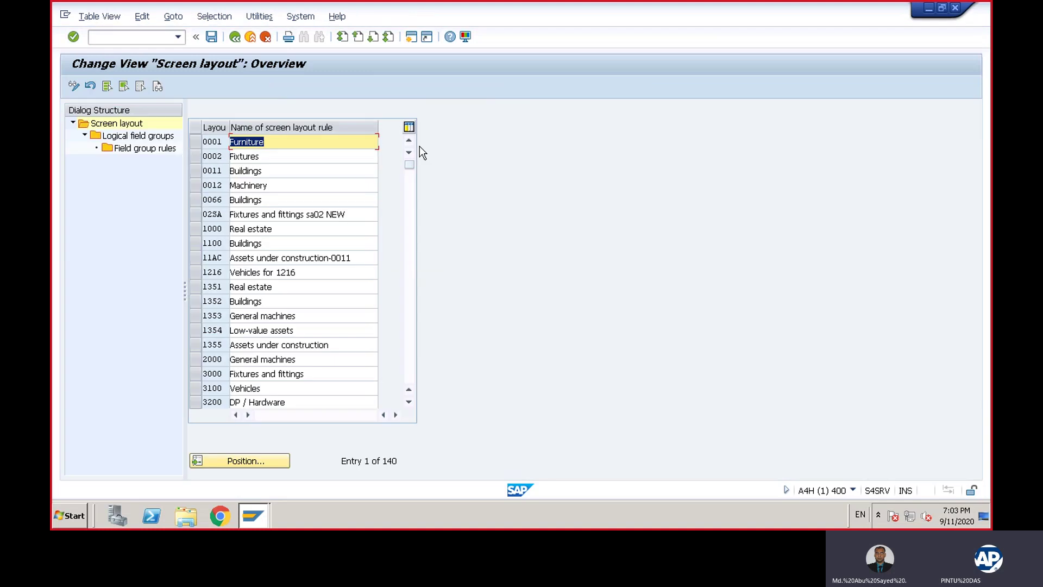
# Step: Find screen layout VMH1 (Land) and open the field group rules for its logical field group 2, Posting information
pyautogui.click(413, 374)
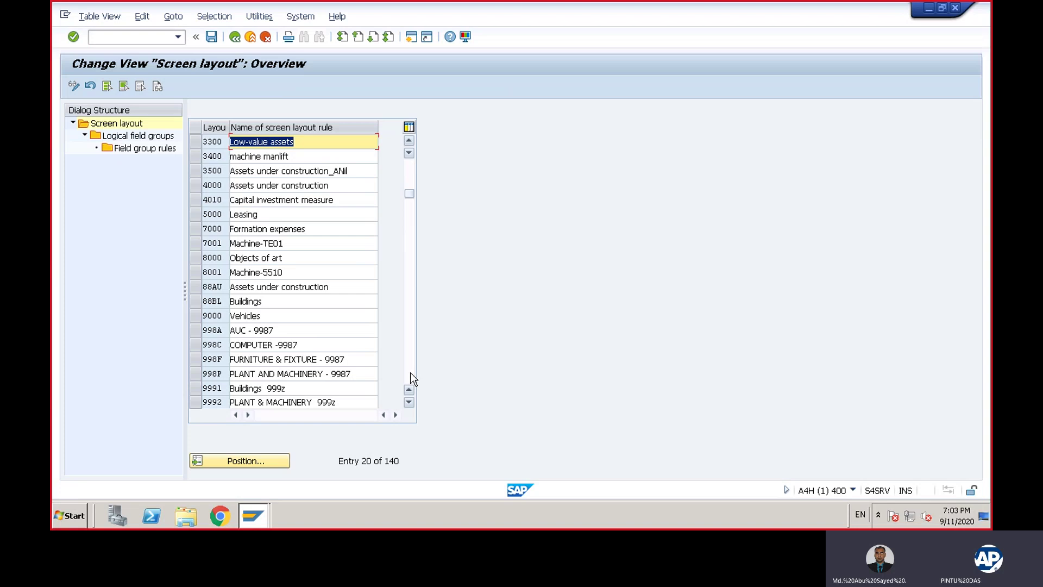
pyautogui.click(410, 373)
pyautogui.click(409, 372)
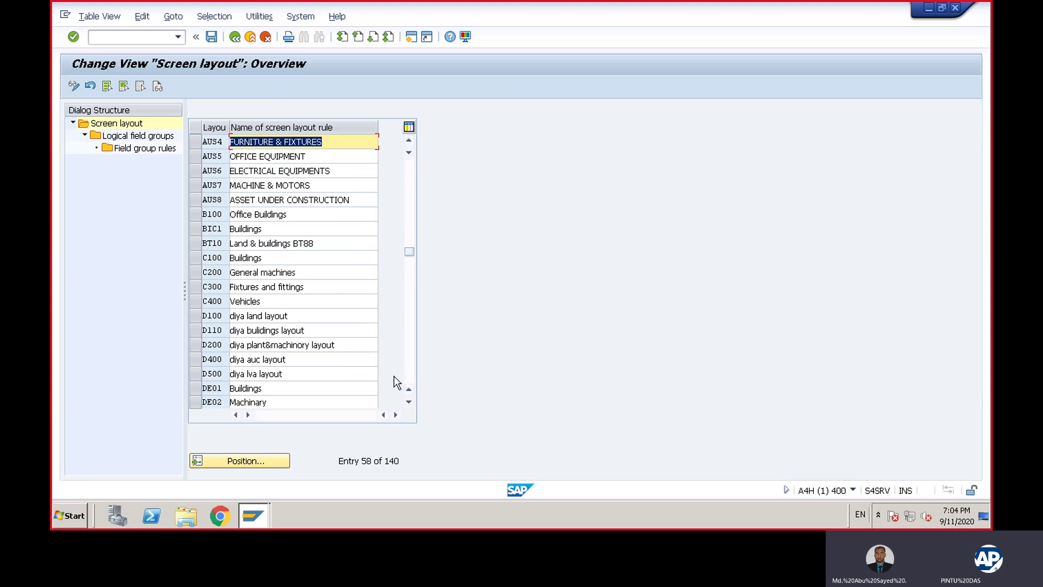
pyautogui.click(410, 369)
pyautogui.click(410, 369)
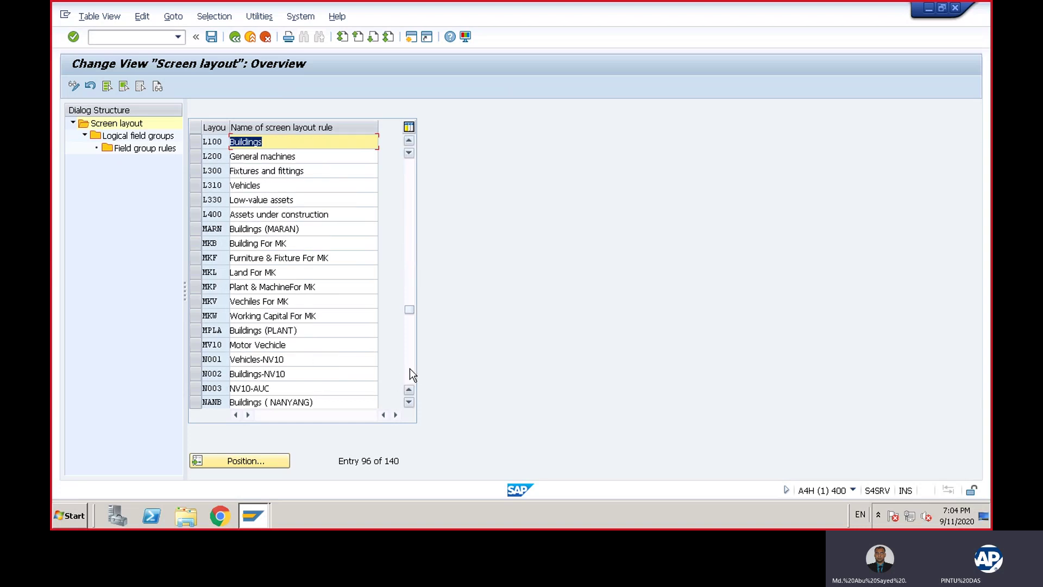
pyautogui.click(410, 369)
pyautogui.click(410, 369)
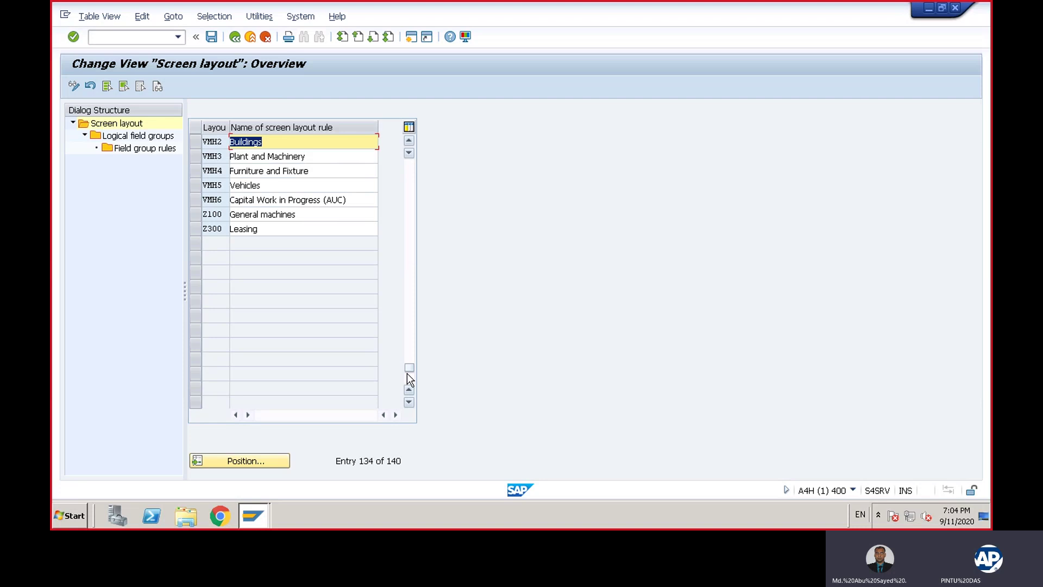
pyautogui.click(409, 140)
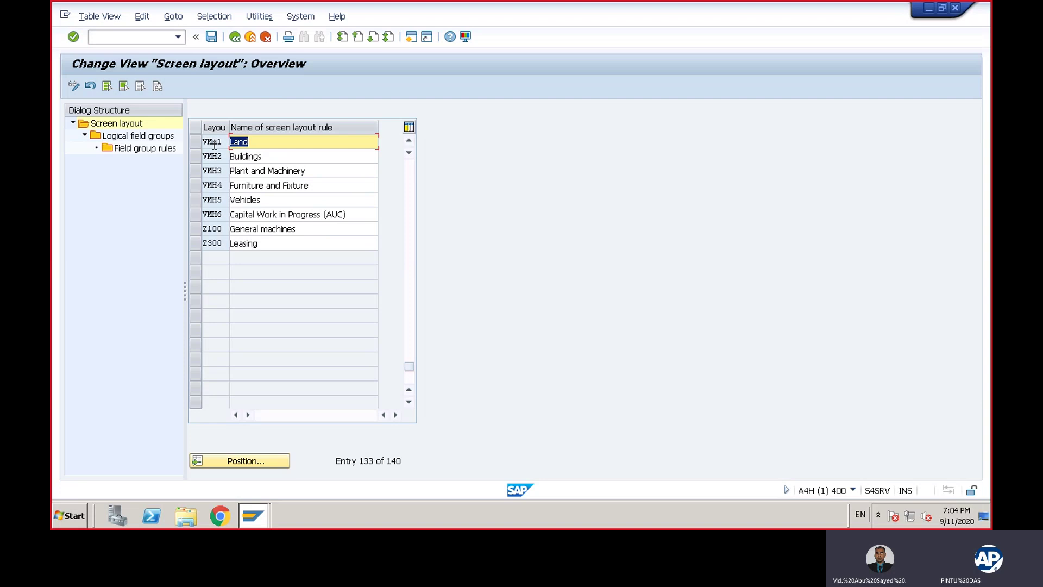
pyautogui.click(194, 142)
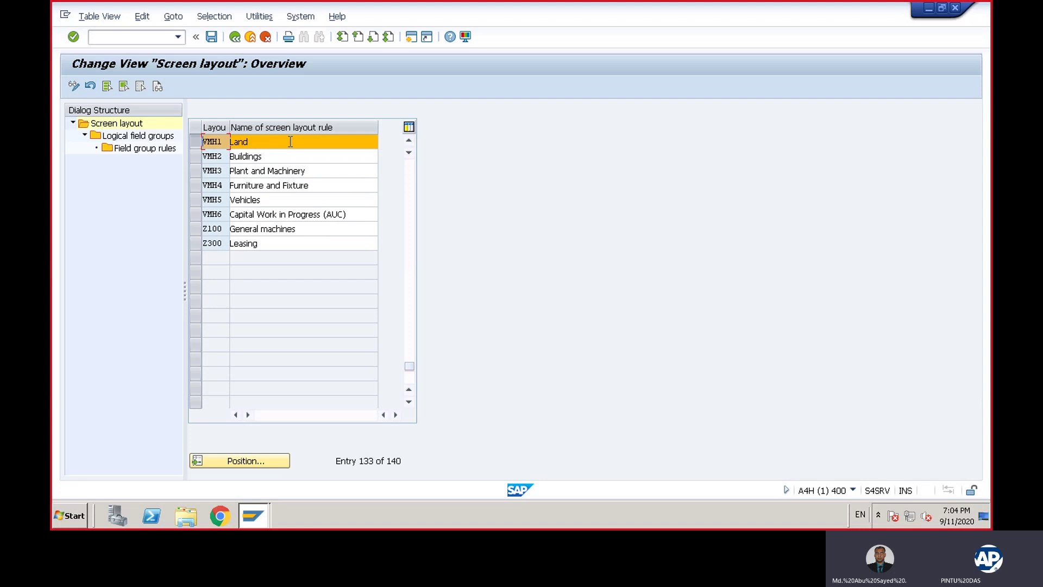
pyautogui.doubleClick(138, 140)
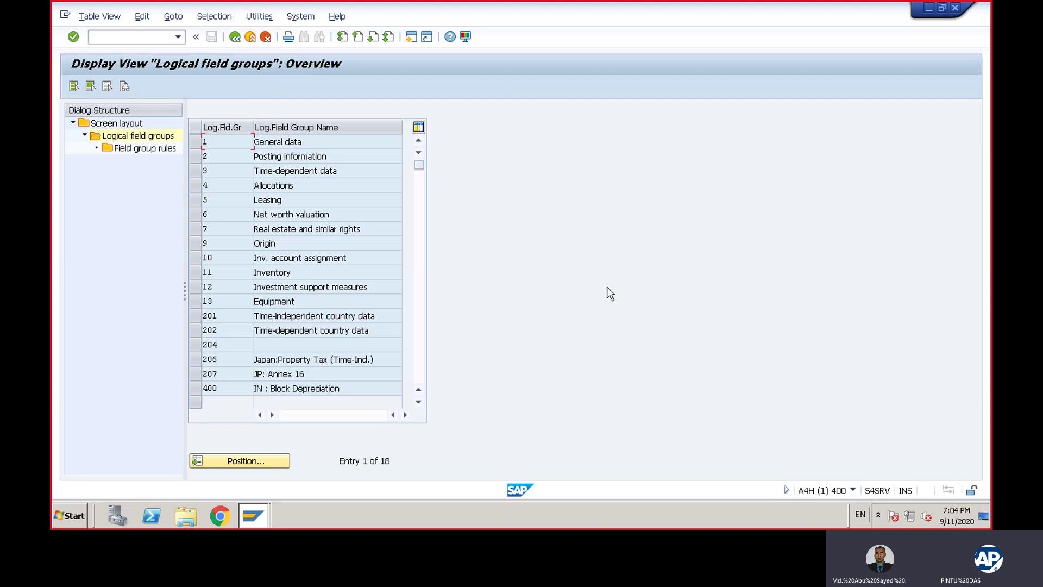
pyautogui.click(194, 157)
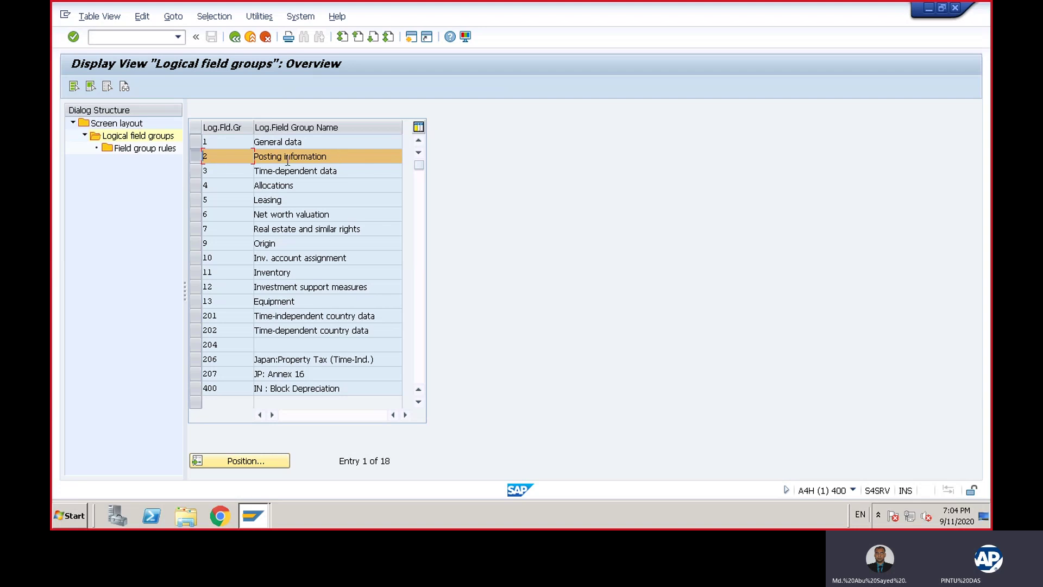
pyautogui.doubleClick(139, 150)
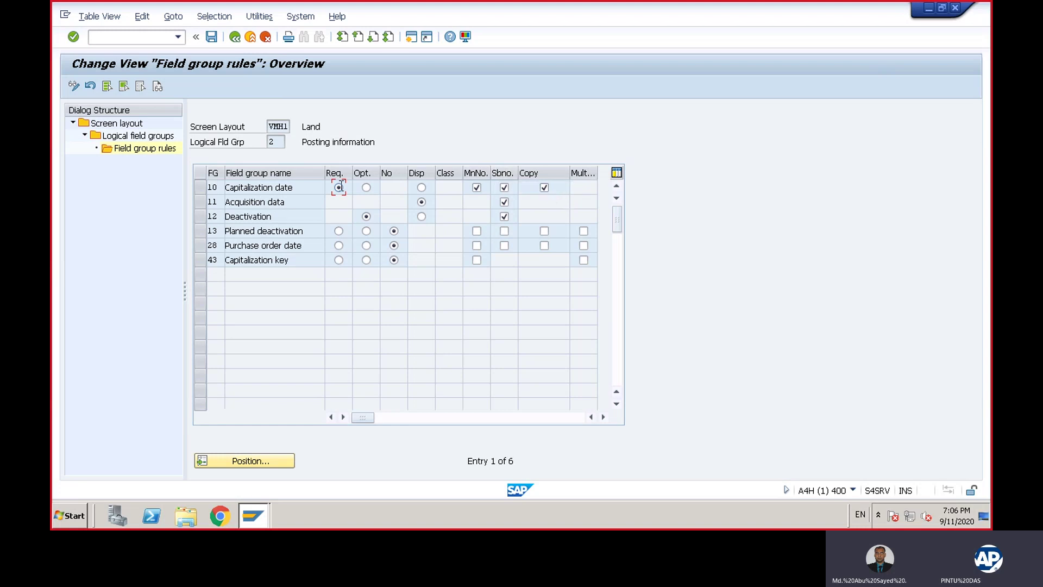
# Step: Toggle Copy off and back on for the Capitalization date field group, saving the rules to the "Asset configuration of BGDK" request
pyautogui.click(544, 188)
pyautogui.click(544, 188)
pyautogui.click(210, 40)
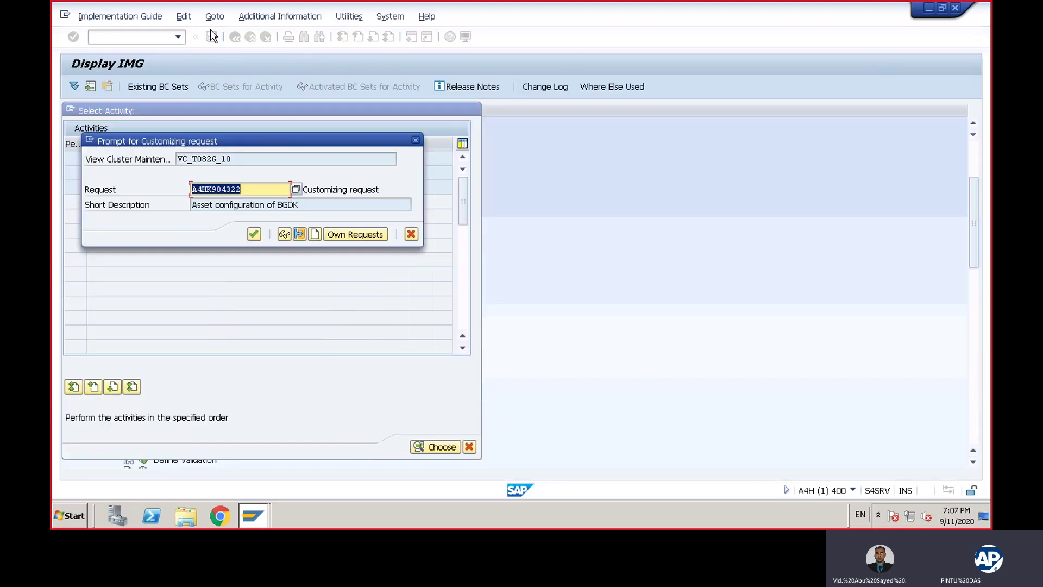
pyautogui.click(253, 234)
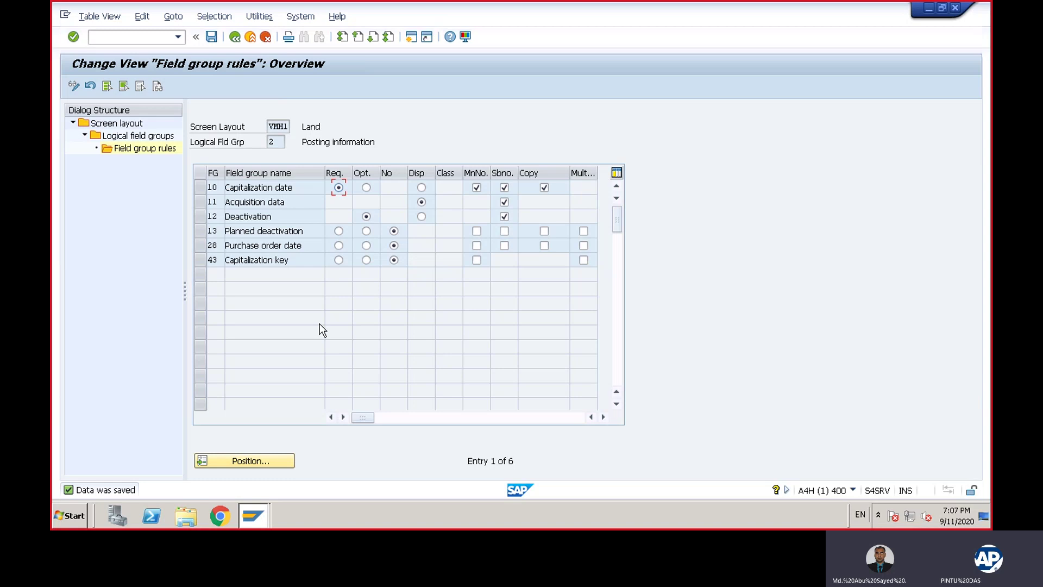
# Step: Leave the field group rules and screen layout views and return to the list of screen layout activities
pyautogui.click(234, 37)
pyautogui.click(235, 37)
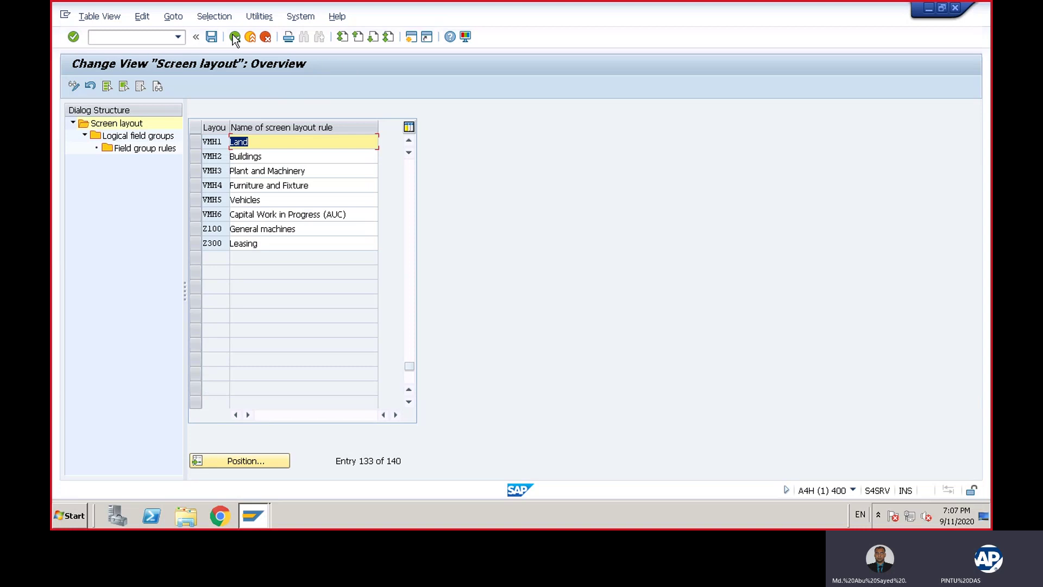
pyautogui.click(234, 37)
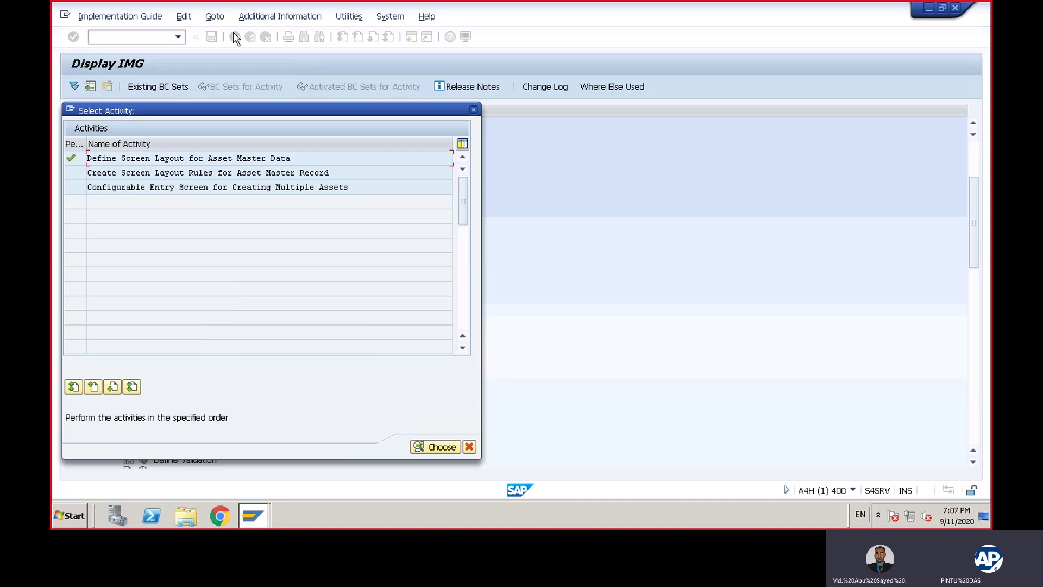
# Step: Close the screen layout activity list and reopen the Define Screen Layout for Asset Master Data activity
pyautogui.click(469, 446)
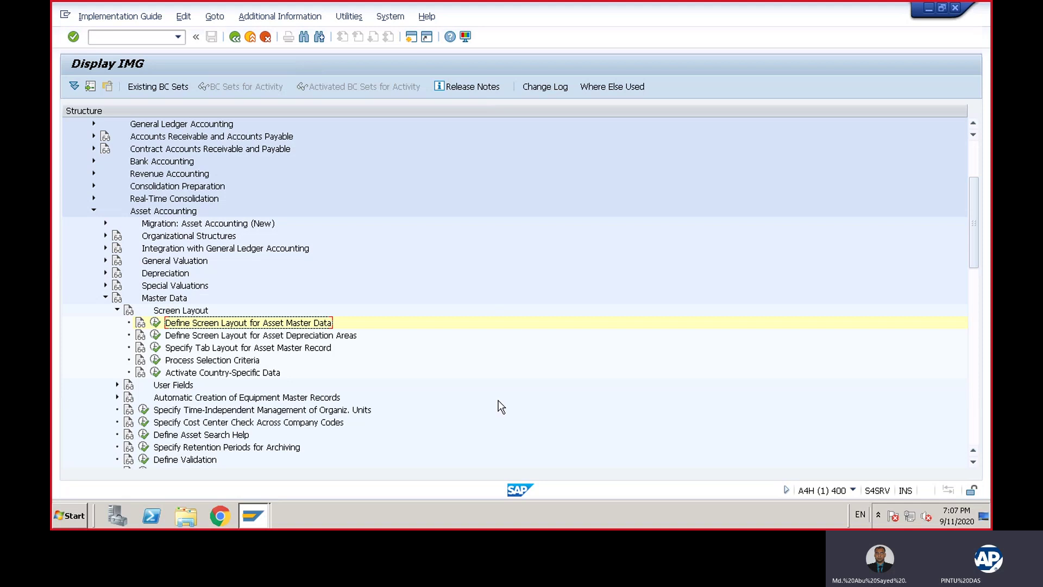
pyautogui.click(155, 323)
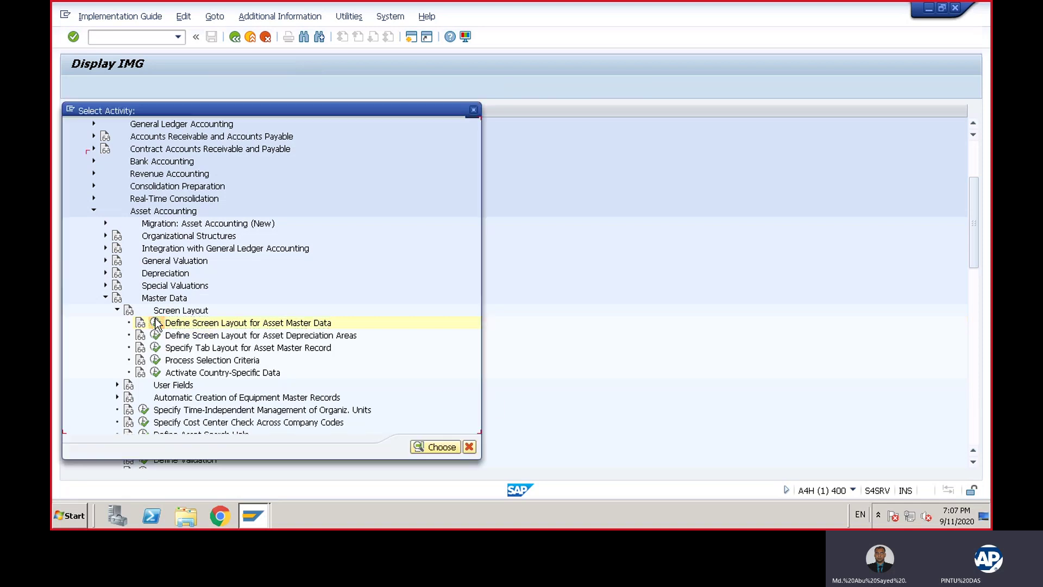
pyautogui.doubleClick(177, 157)
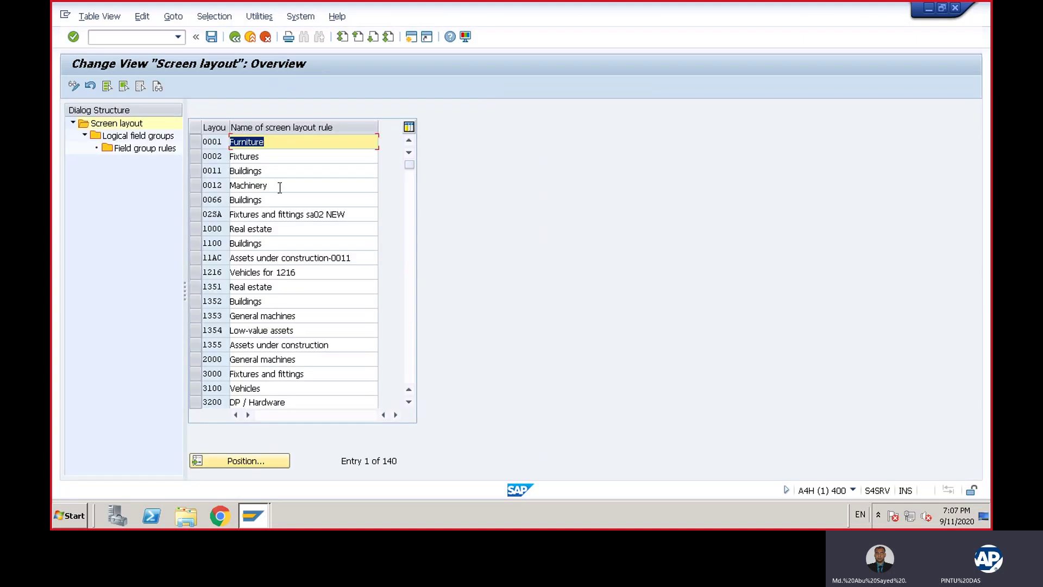
# Step: Find screen layout VMH1 (Land) and open its logical field groups
pyautogui.scroll(-15, 412, 381)
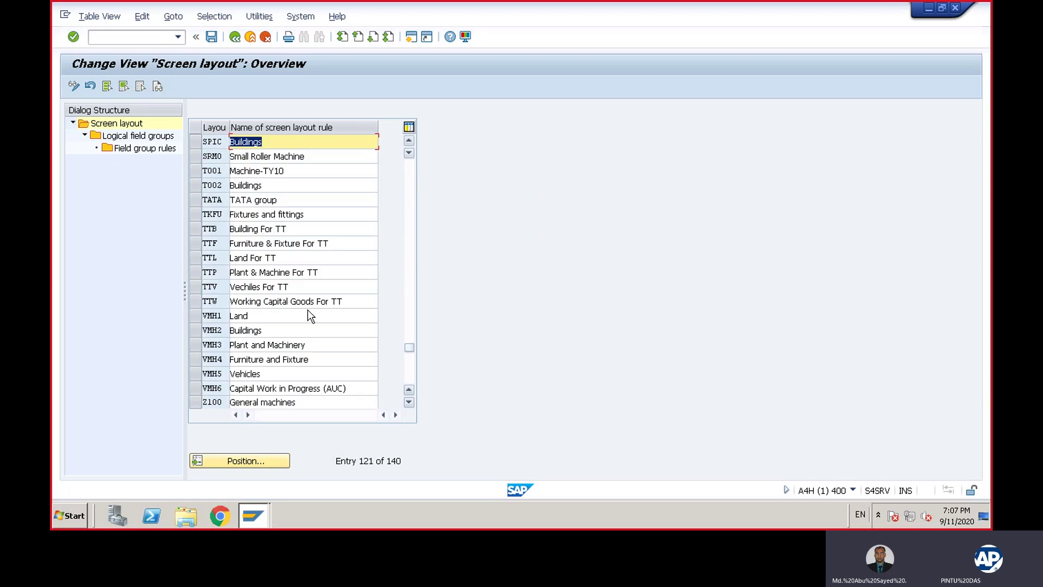
pyautogui.click(195, 317)
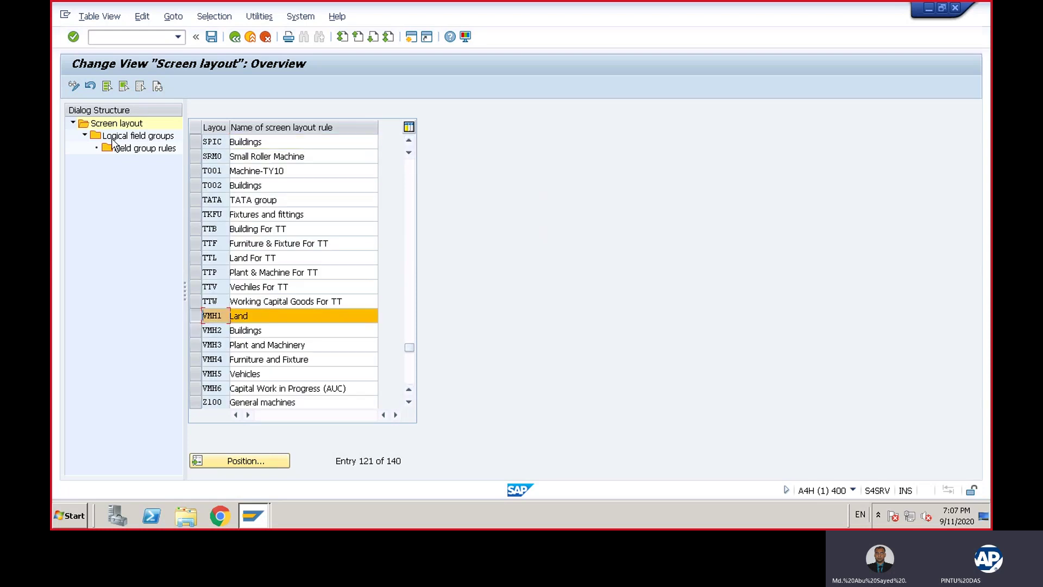
pyautogui.doubleClick(136, 148)
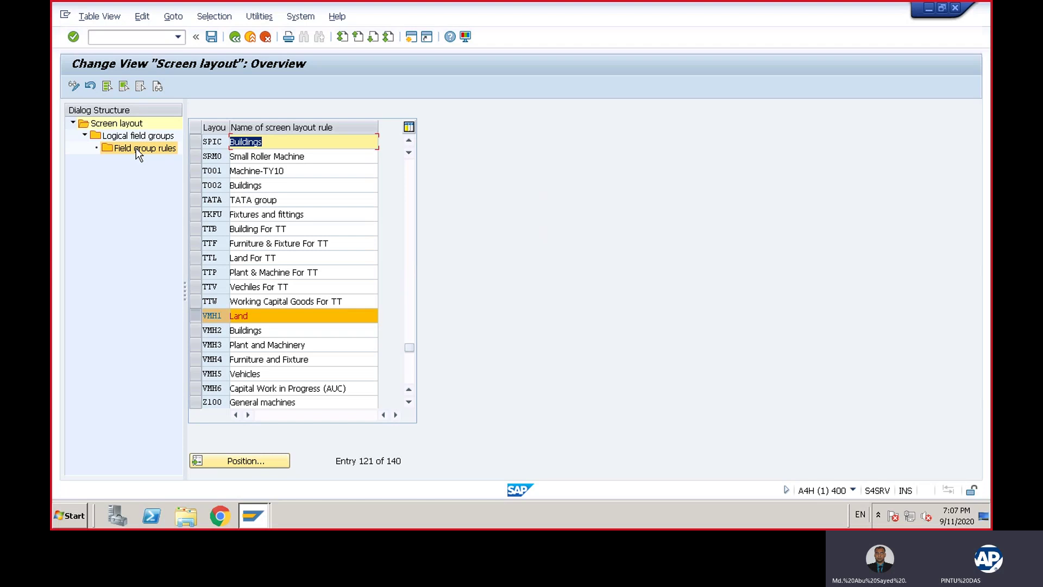
pyautogui.click(194, 316)
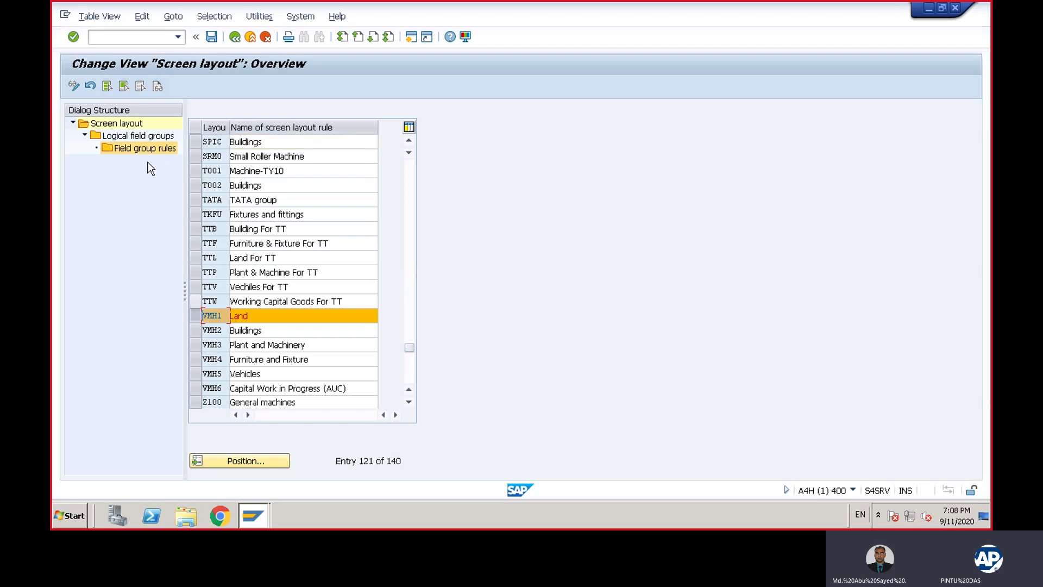
pyautogui.doubleClick(130, 137)
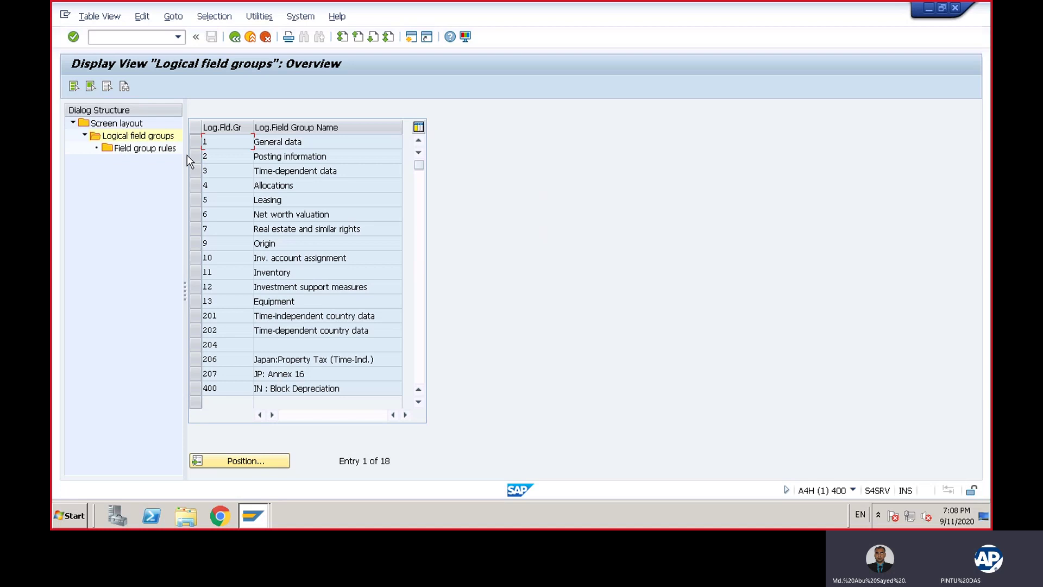
# Step: Make Business area required in VMH1's logical field group 3, Time-dependent data, and save to the "Asset configuration of BGDK" request
pyautogui.click(197, 157)
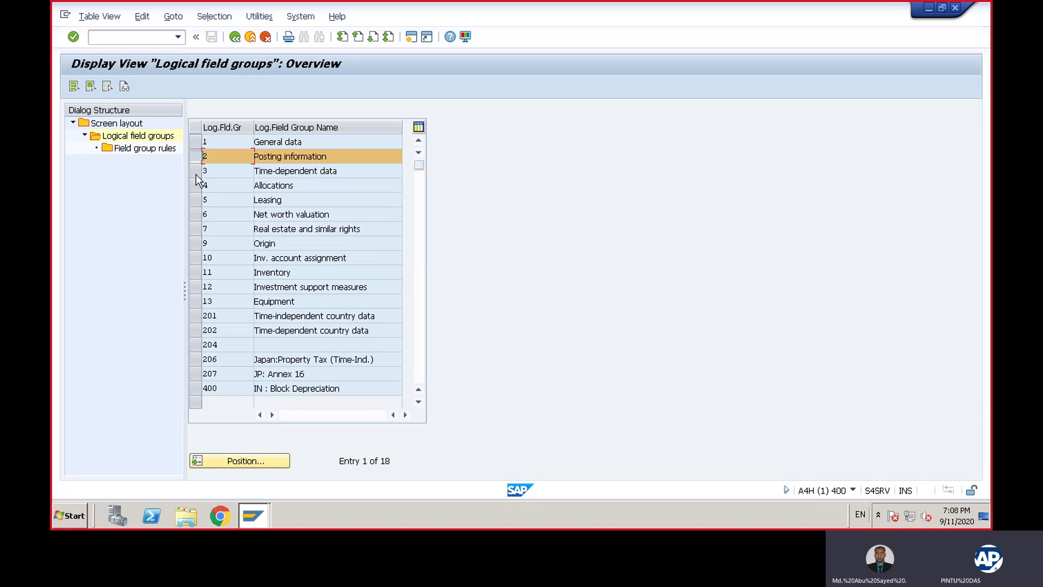
pyautogui.click(197, 157)
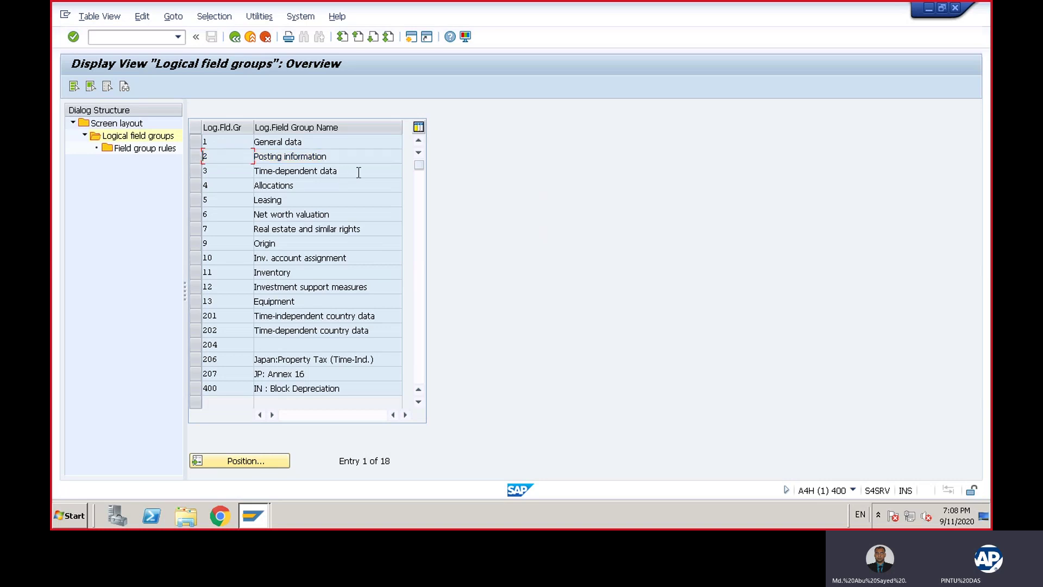
pyautogui.click(195, 169)
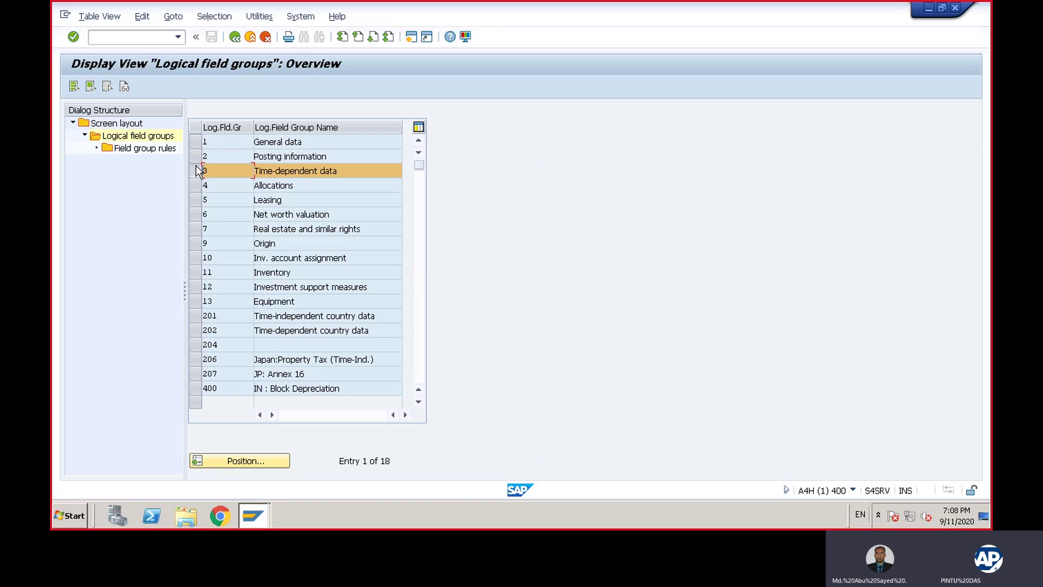
pyautogui.doubleClick(131, 147)
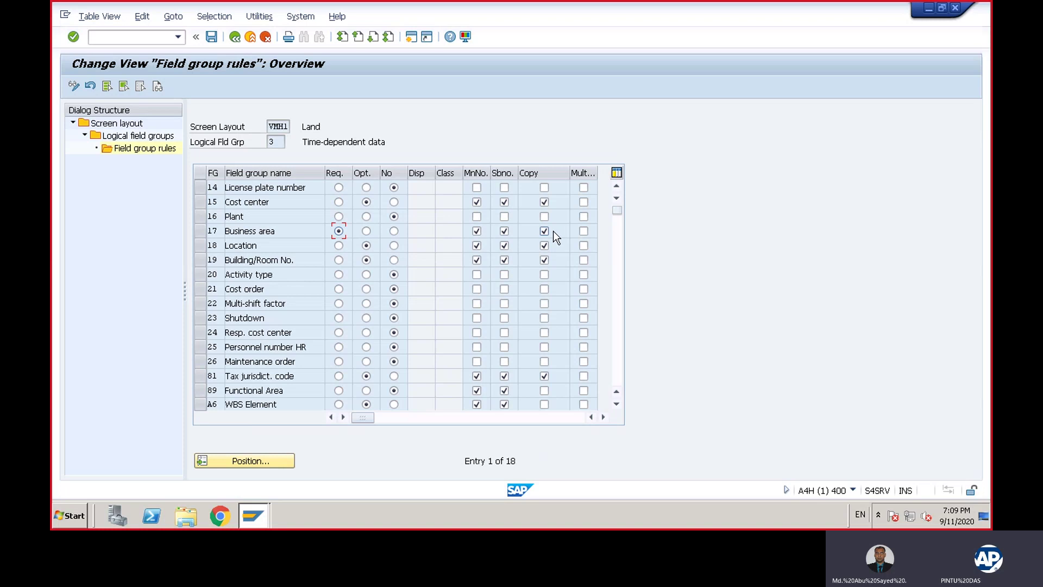
pyautogui.click(211, 37)
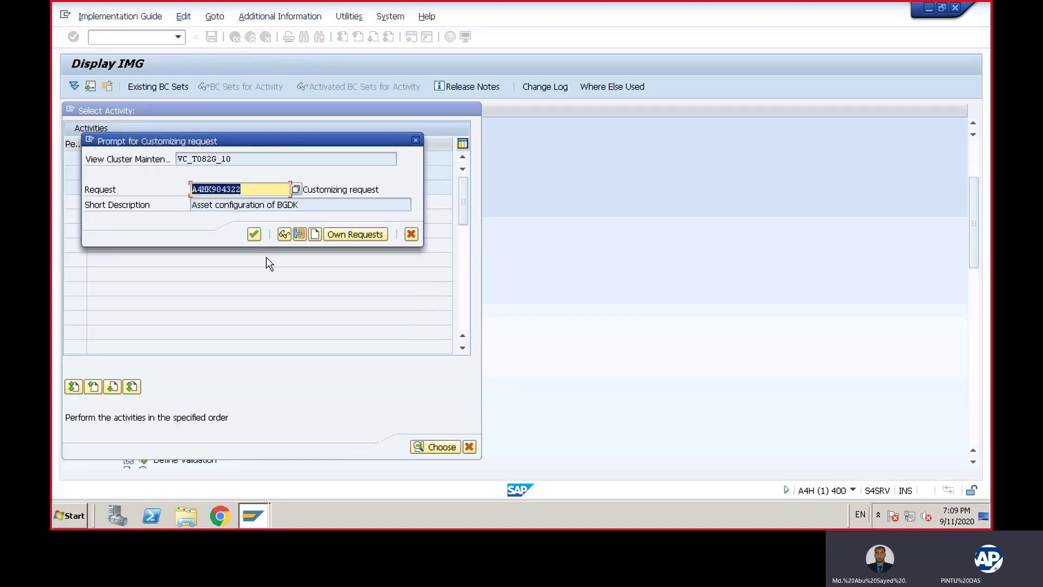
pyautogui.click(253, 233)
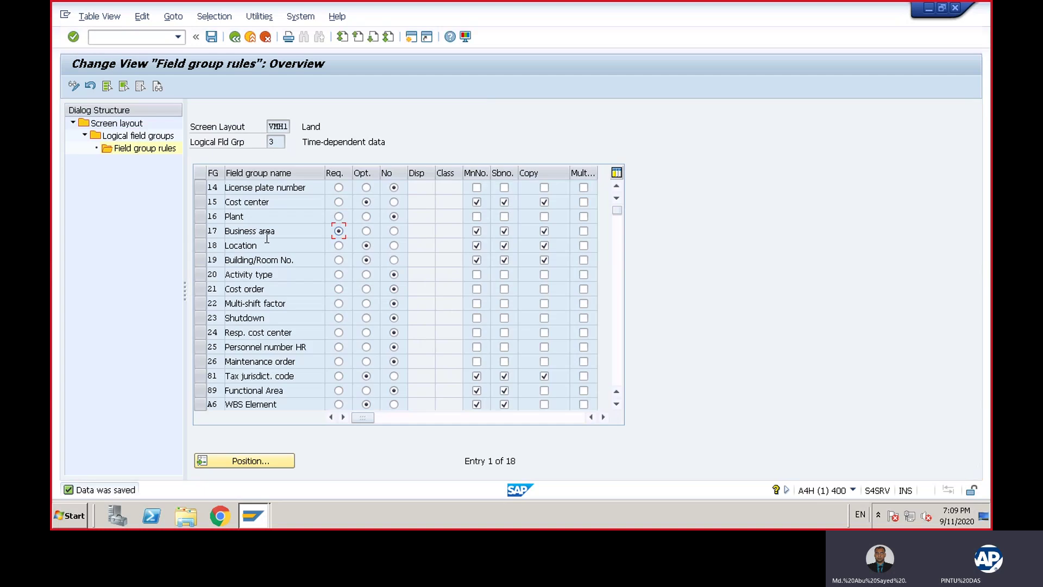
# Step: Return to the screen layout list and open the VMH2 (Buildings) field group rules for logical field group 2, Posting information
pyautogui.click(235, 37)
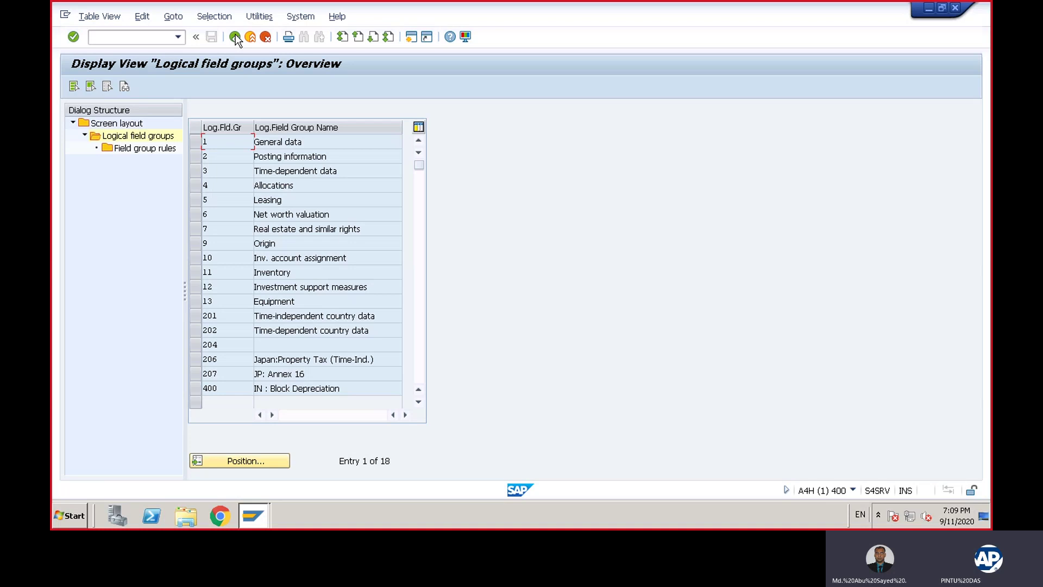
pyautogui.click(234, 37)
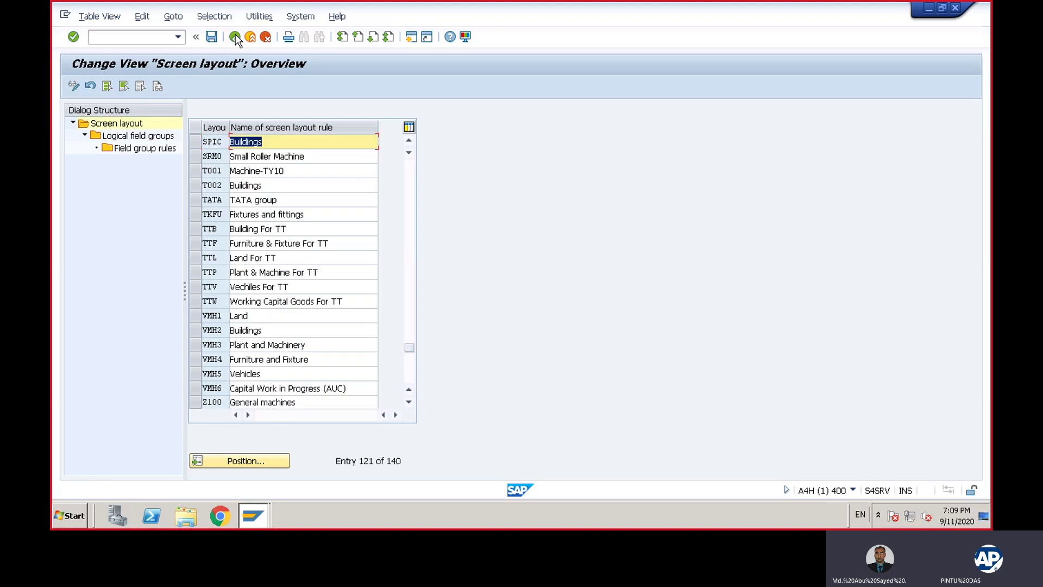
pyautogui.click(411, 378)
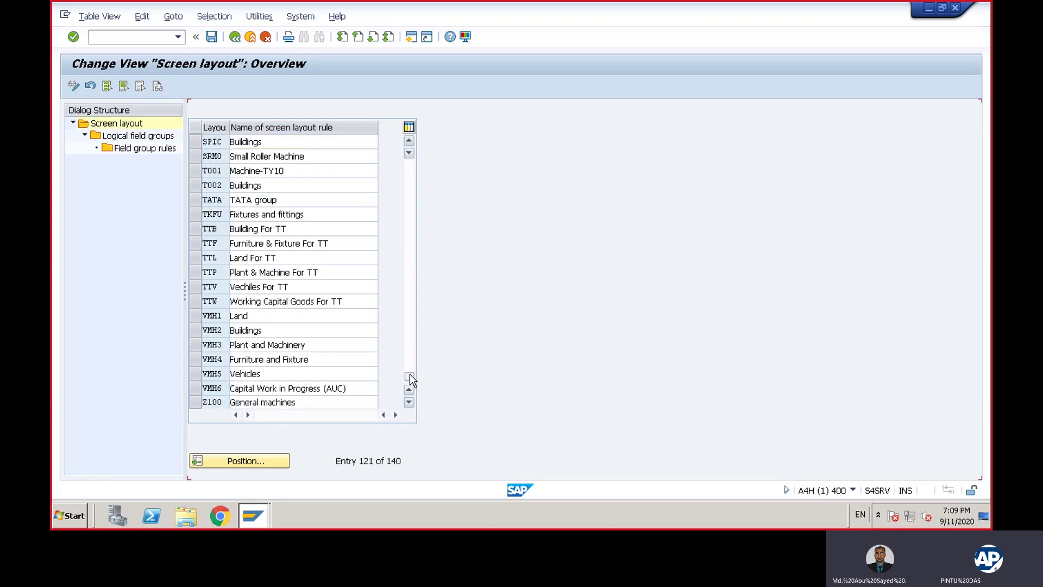
pyautogui.click(407, 186)
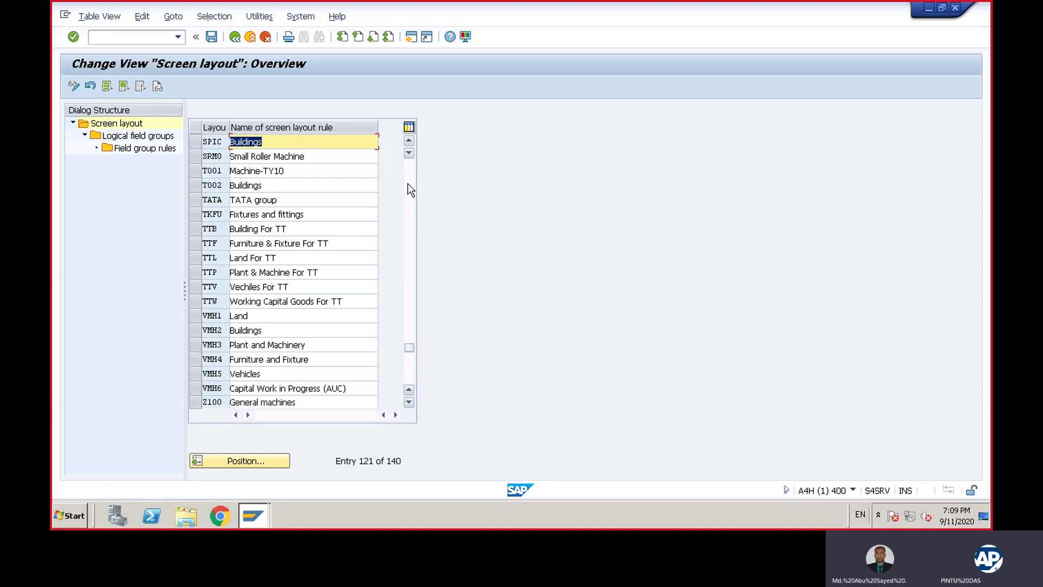
pyautogui.click(195, 332)
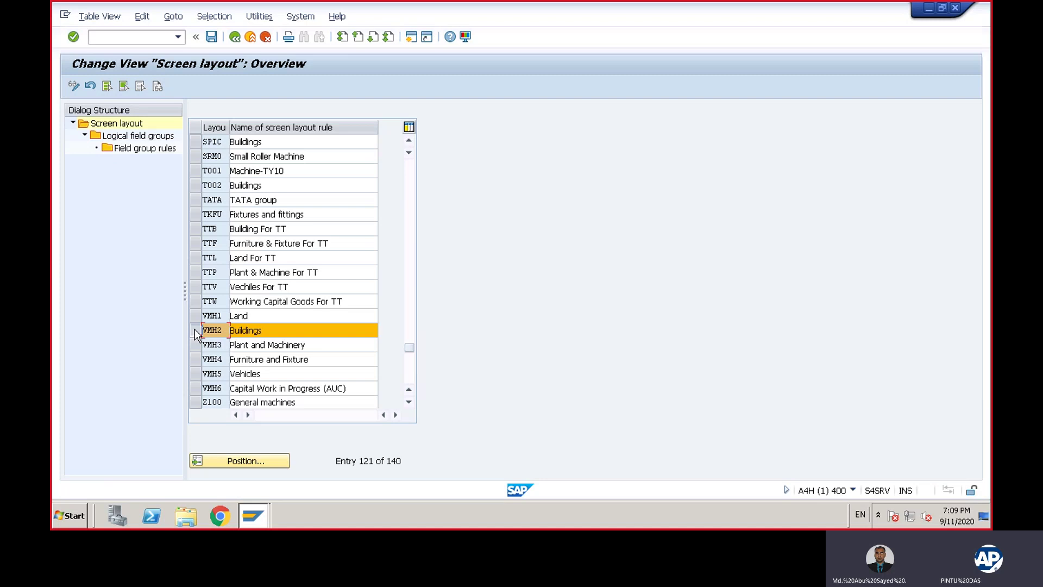
pyautogui.click(132, 137)
pyautogui.doubleClick(130, 138)
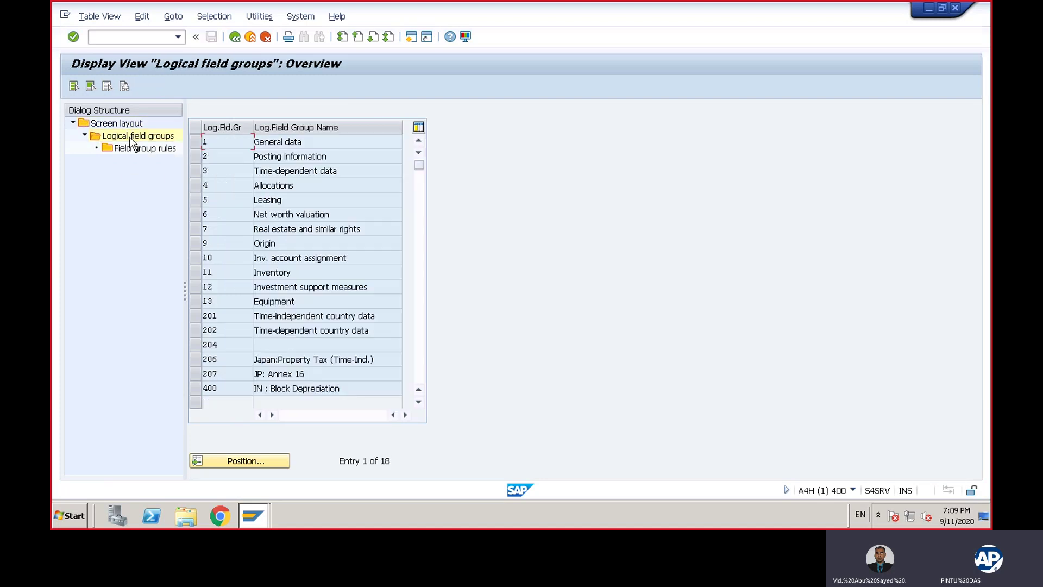
pyautogui.click(193, 156)
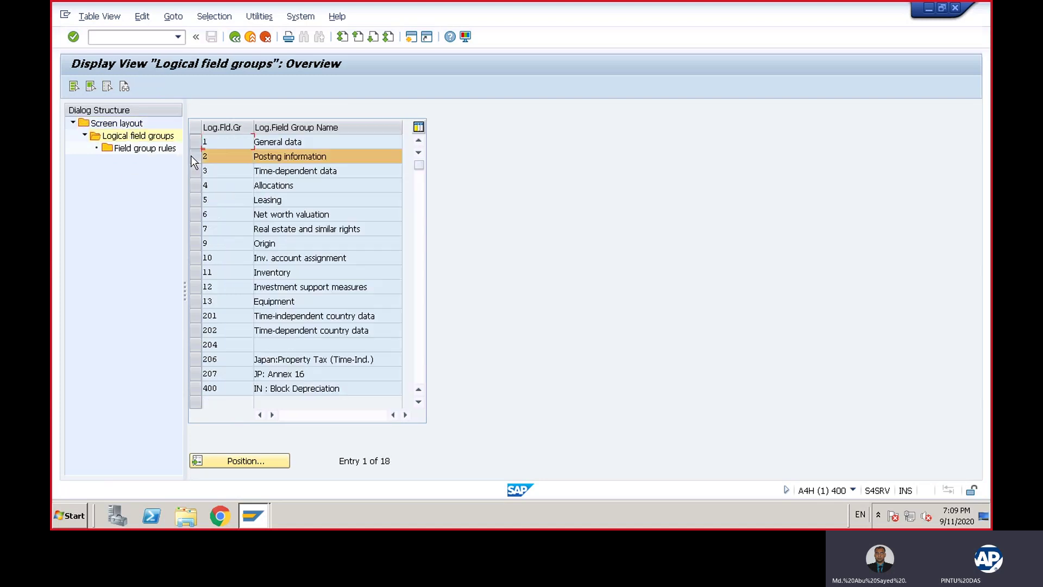
pyautogui.doubleClick(150, 151)
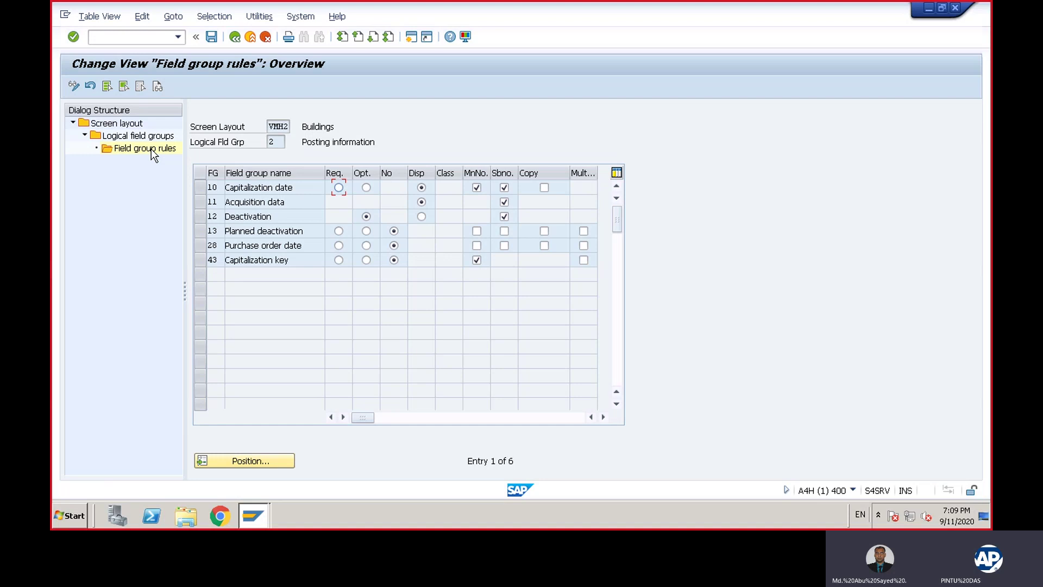
# Step: Make Capitalization date required with Copy enabled for VMH2, save the rules, and return to the logical field groups
pyautogui.click(338, 188)
pyautogui.click(544, 188)
pyautogui.click(211, 36)
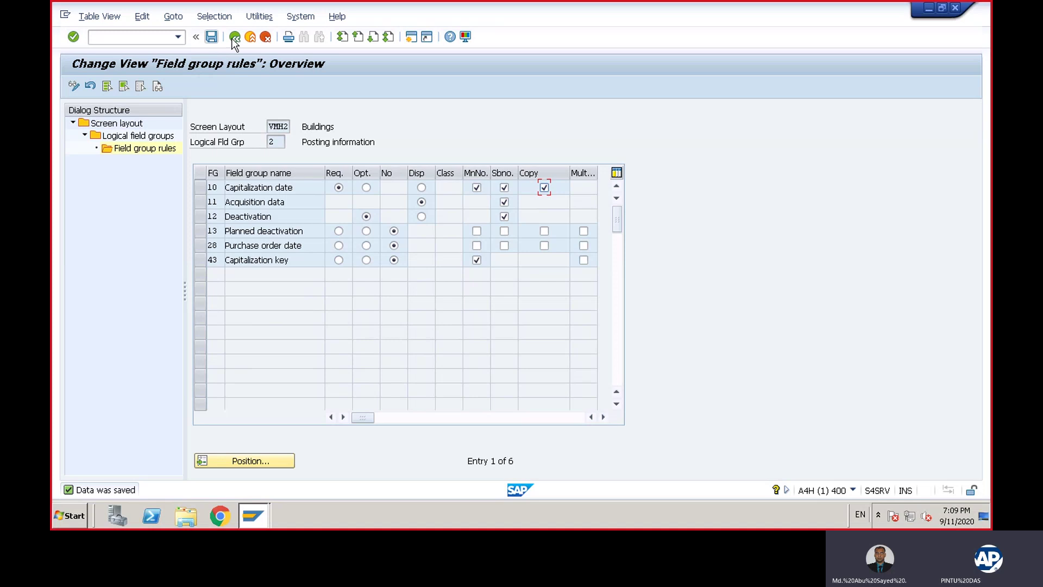
pyautogui.click(234, 37)
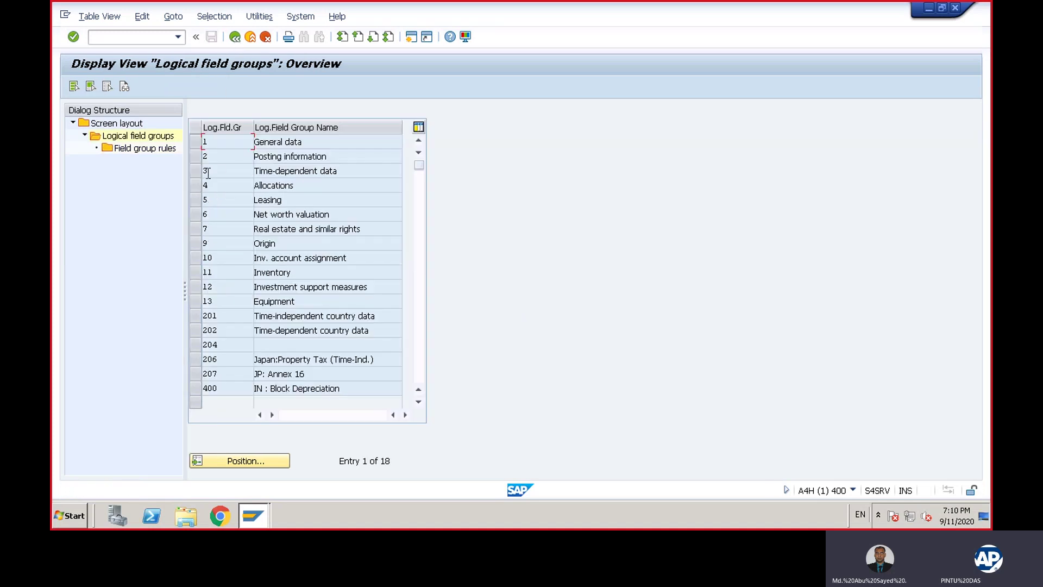
# Step: Make Business area required in VMH2's logical field group 3, Time-dependent data, save, and return to the screen layout list
pyautogui.click(194, 171)
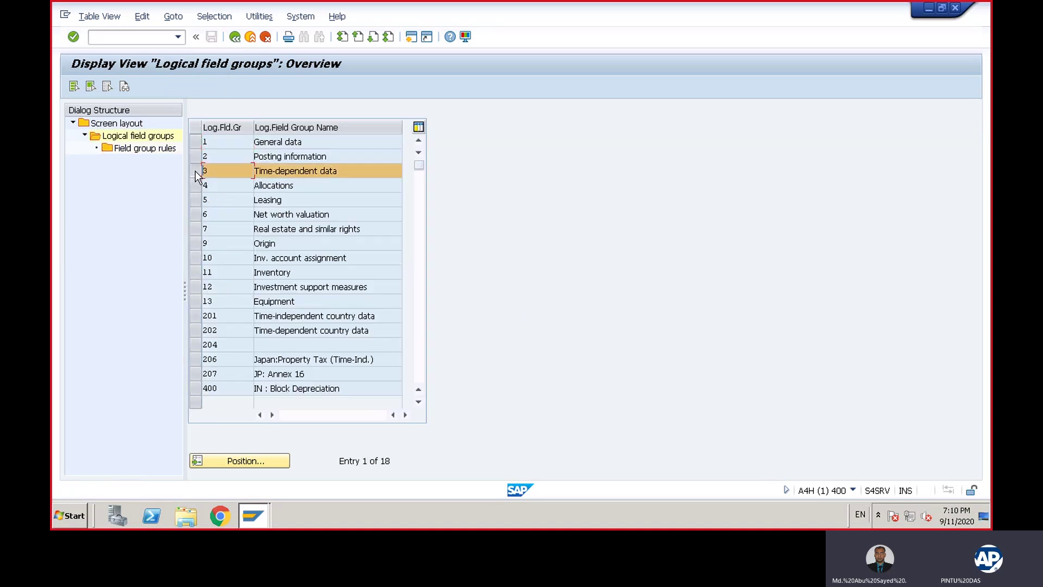
pyautogui.click(145, 149)
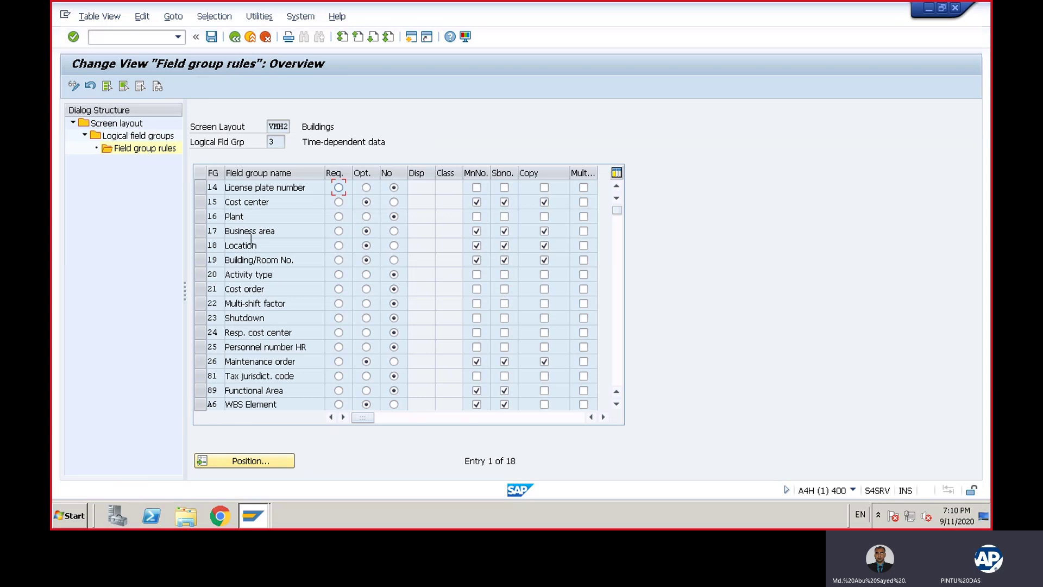
pyautogui.click(339, 231)
pyautogui.click(210, 36)
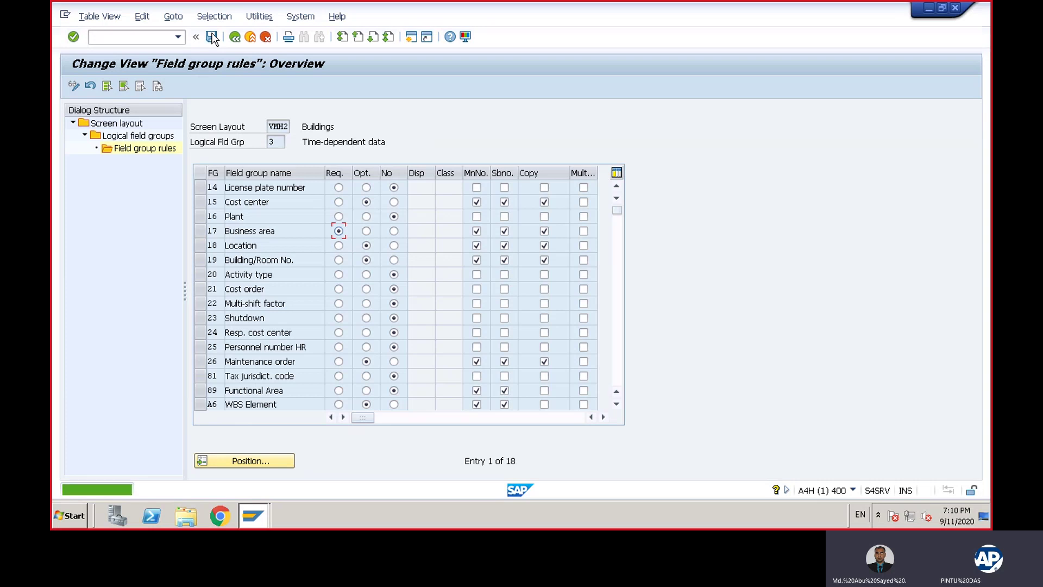
pyautogui.click(235, 37)
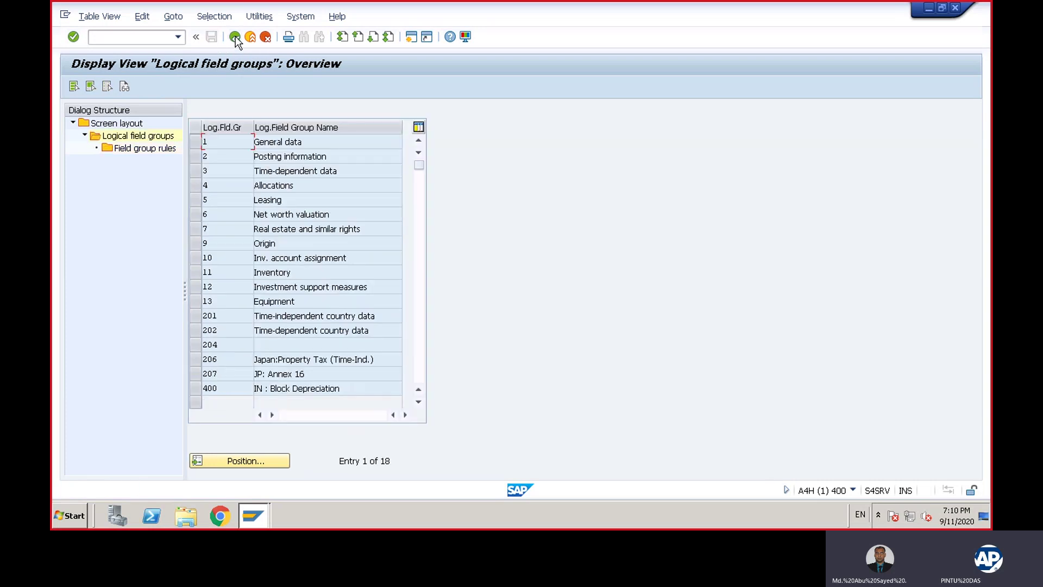
pyautogui.click(235, 36)
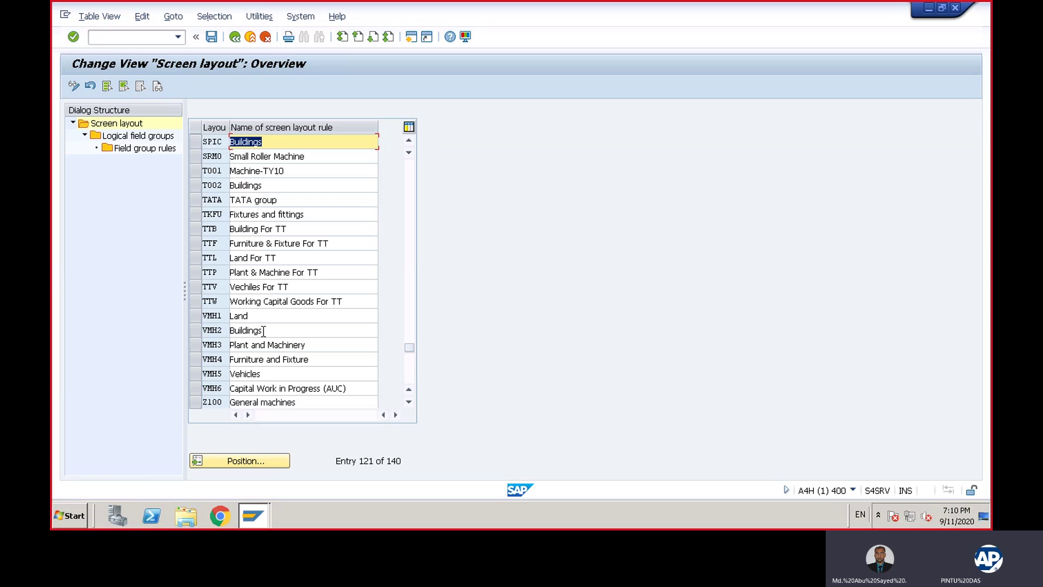
# Step: For screen layout VMH3 (Plant and Machinery), make Capitalization date required with Copy enabled in logical field group 2, Posting information, and save
pyautogui.click(197, 347)
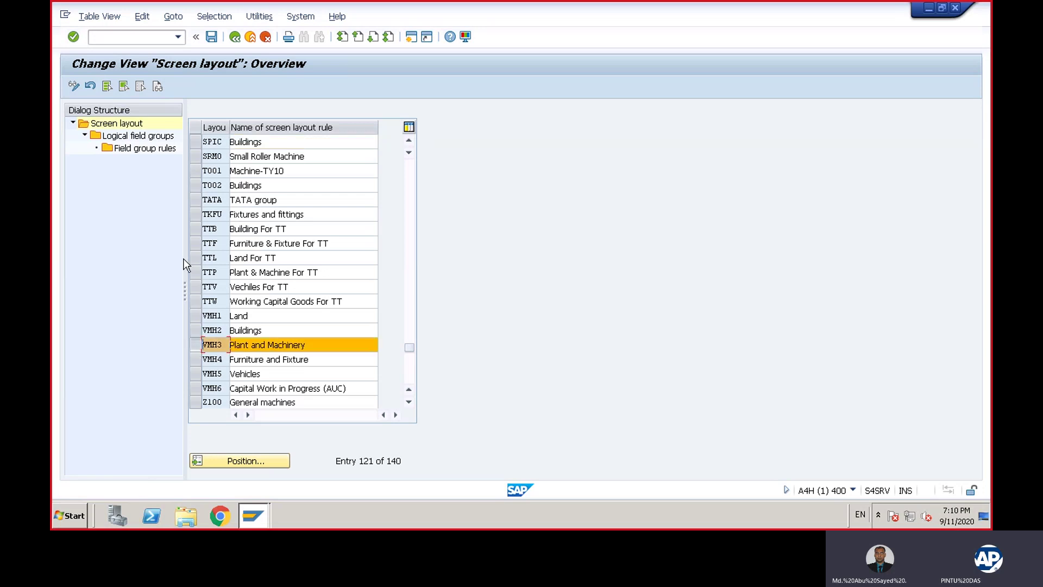
pyautogui.doubleClick(139, 137)
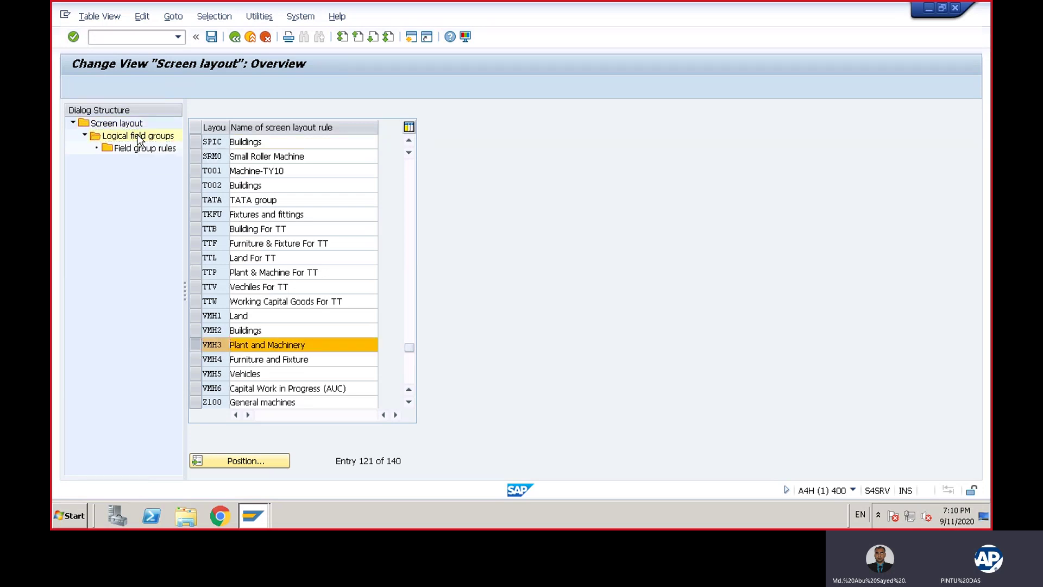
pyautogui.click(197, 157)
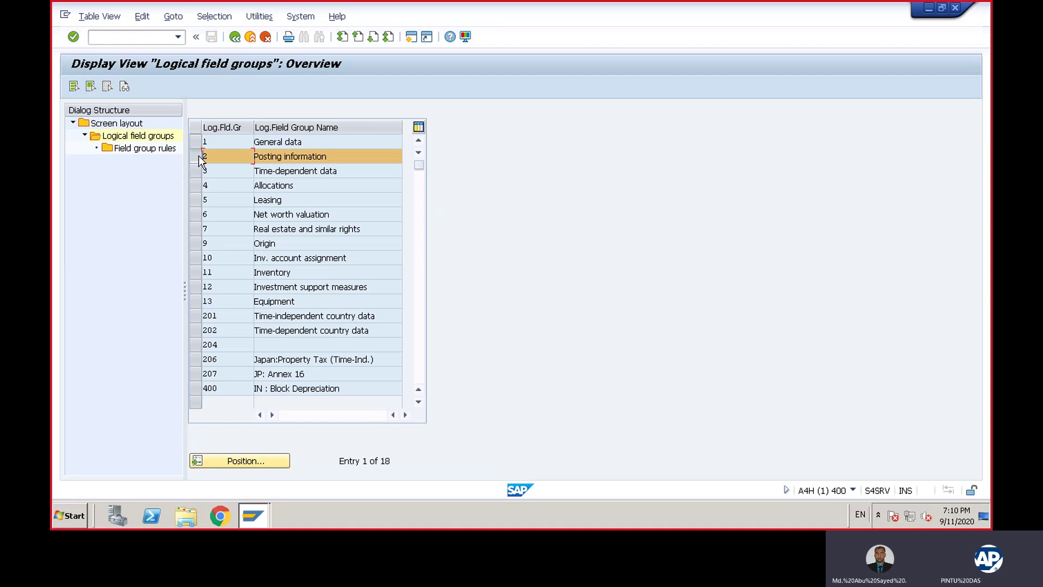
pyautogui.doubleClick(139, 148)
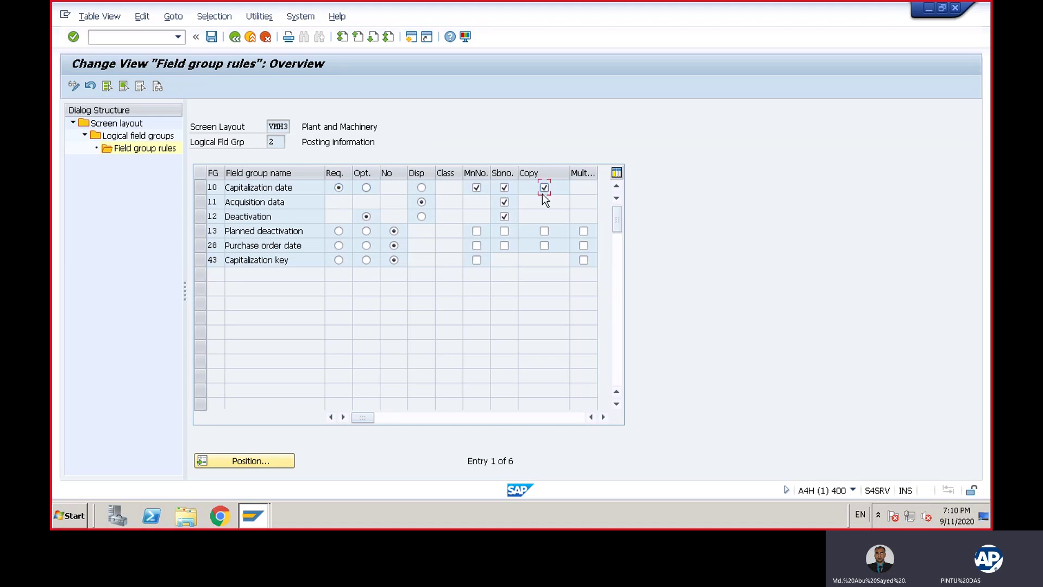
pyautogui.click(214, 38)
# Step: Make Business area required in VMH3's logical field group 3, Time-dependent data, save, and return to the screen layout list
pyautogui.click(235, 38)
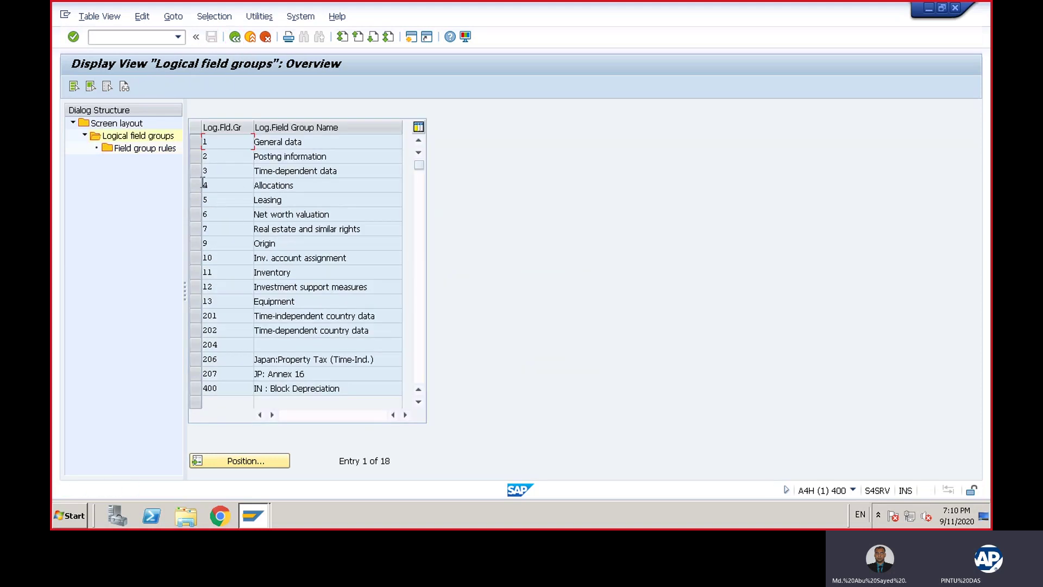
pyautogui.click(205, 170)
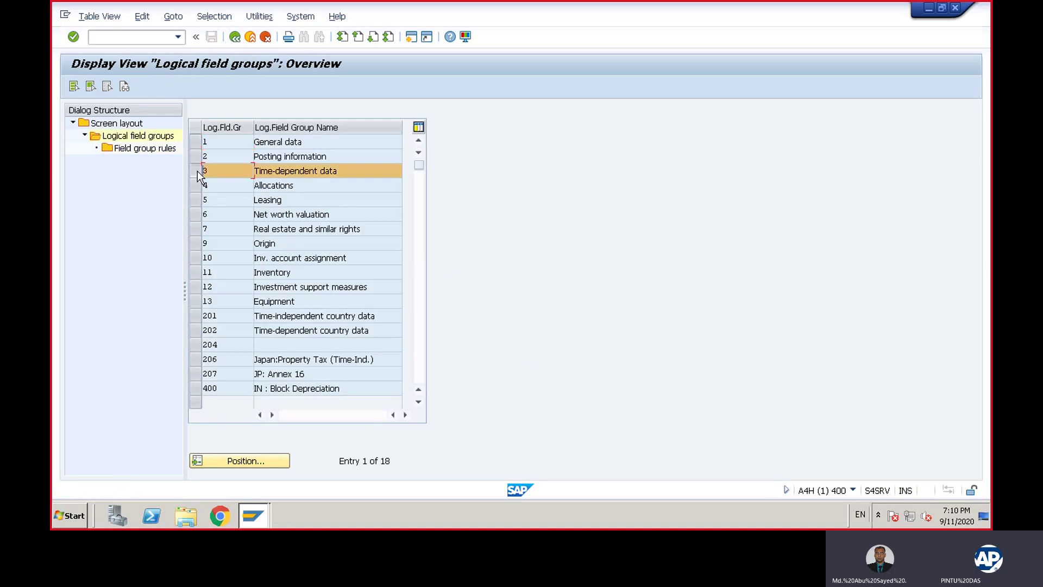
pyautogui.doubleClick(136, 150)
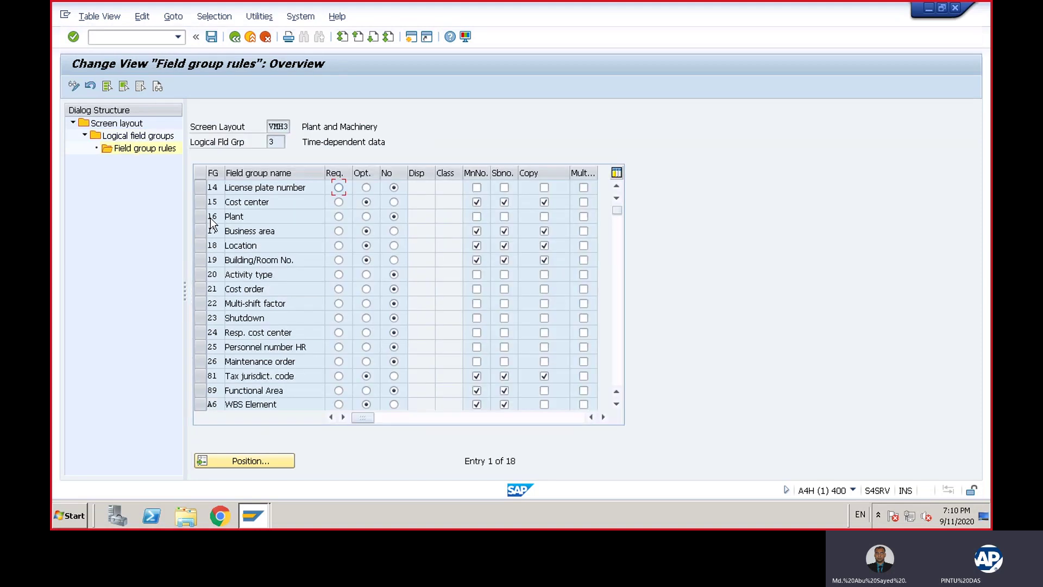
pyautogui.click(338, 231)
pyautogui.click(211, 38)
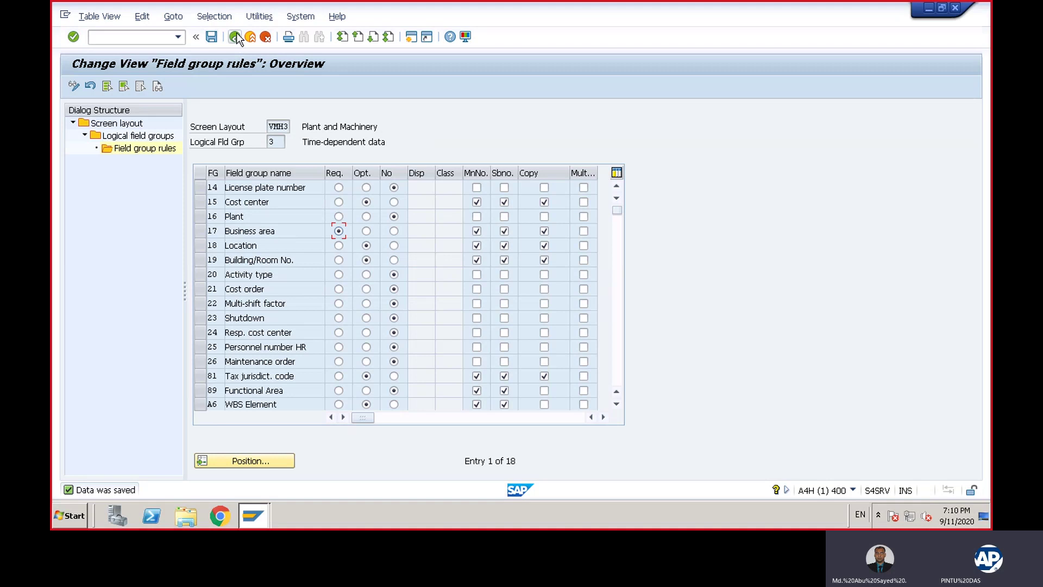
pyautogui.click(236, 36)
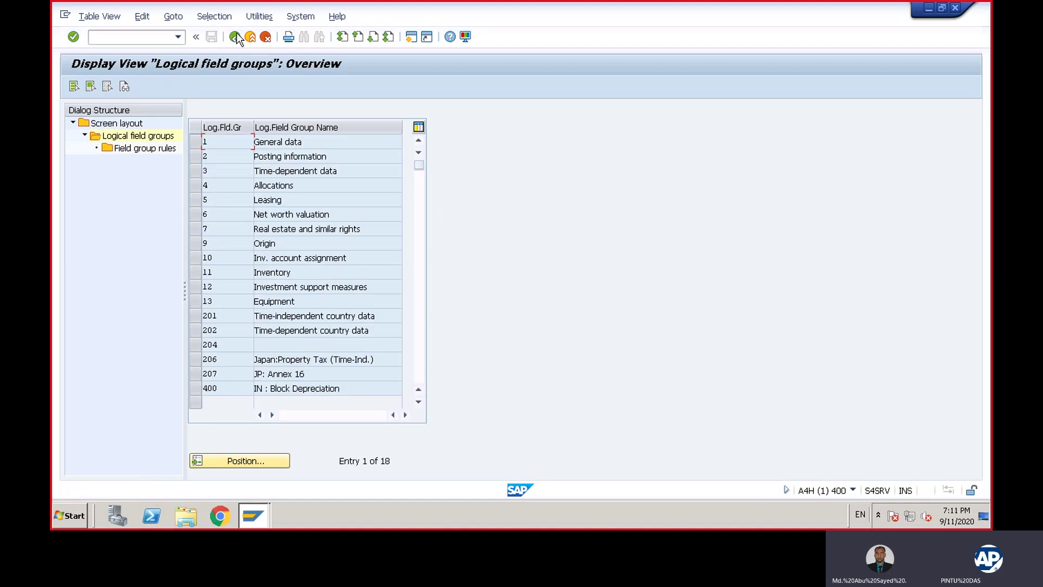
pyautogui.click(235, 37)
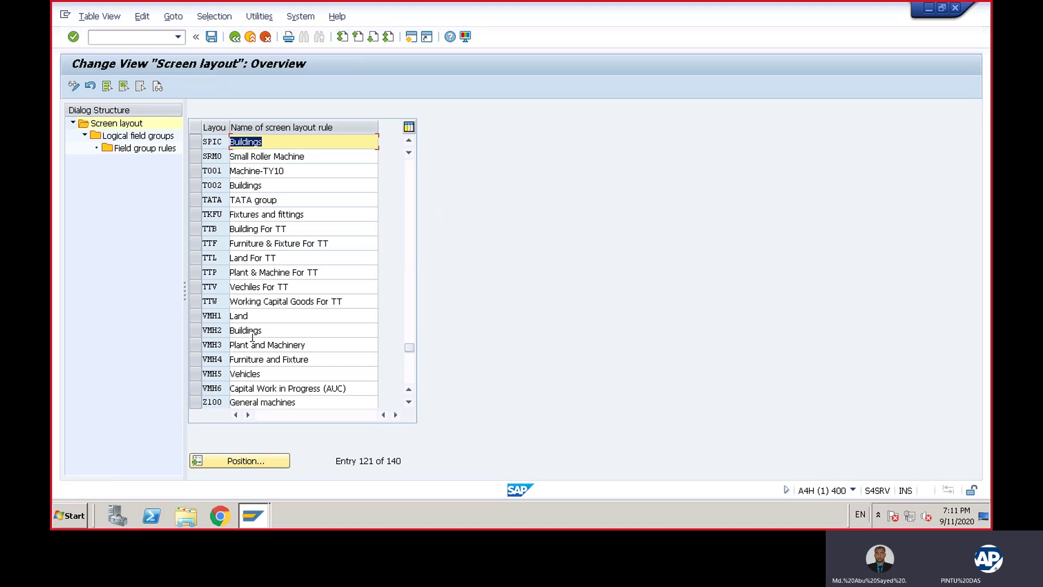
# Step: For screen layout VMH4 (Furniture and Fixture), make Capitalization date required in logical field group 2, Posting information, save, and return to the logical field groups
pyautogui.click(196, 361)
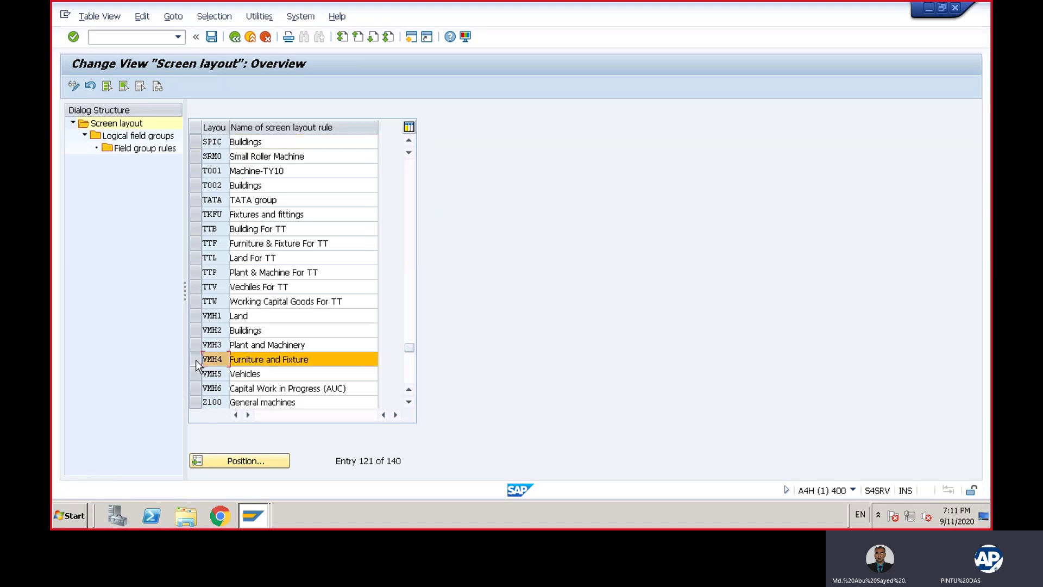
pyautogui.doubleClick(126, 137)
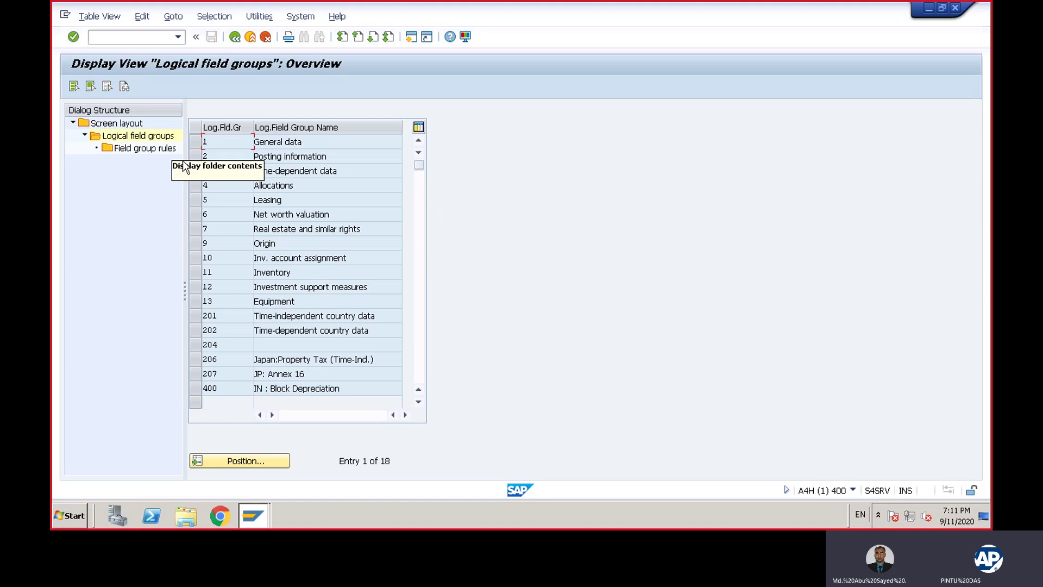
pyautogui.click(196, 158)
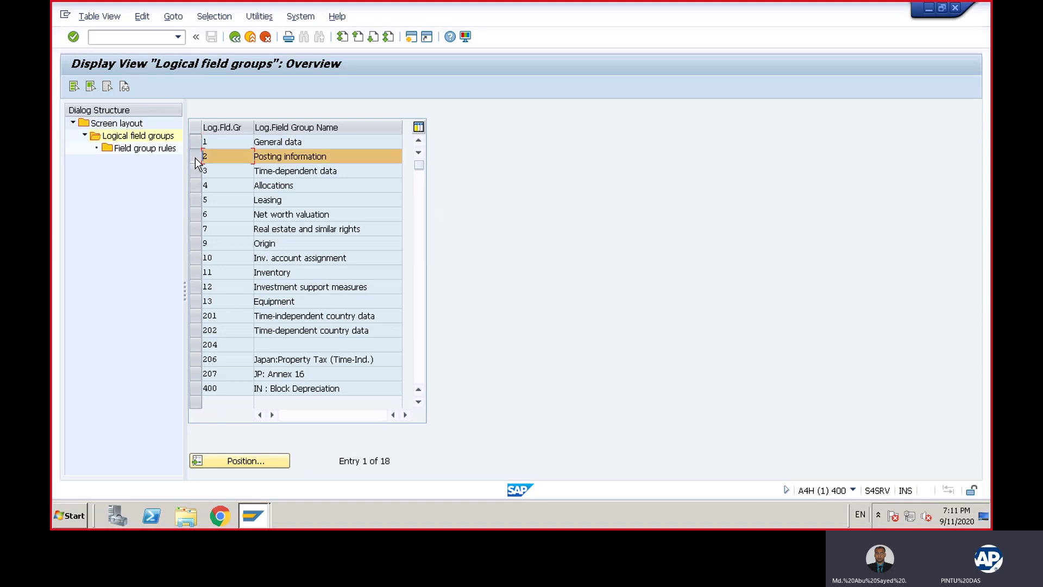
pyautogui.doubleClick(164, 148)
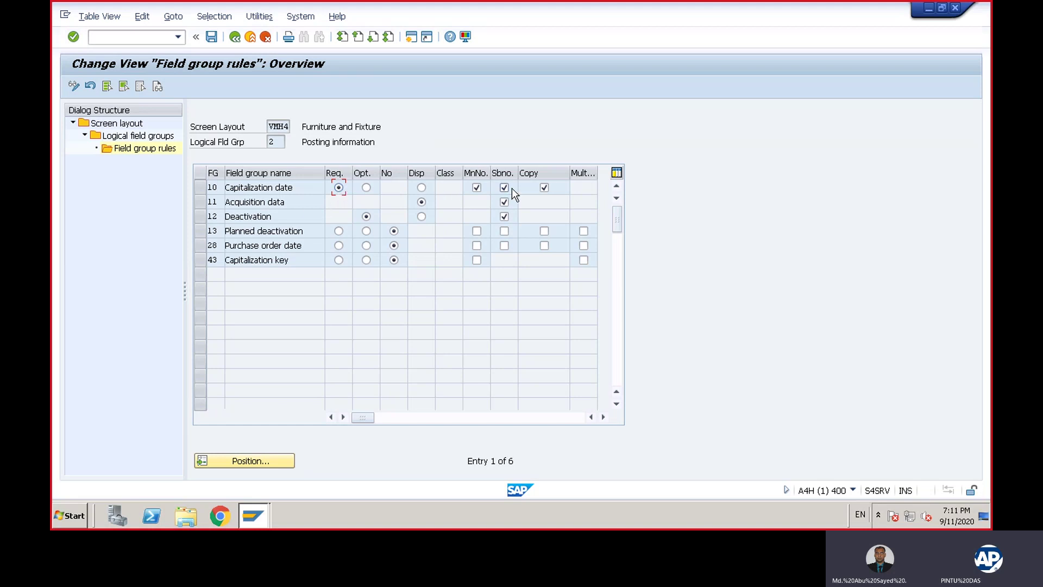
pyautogui.click(211, 37)
pyautogui.click(235, 37)
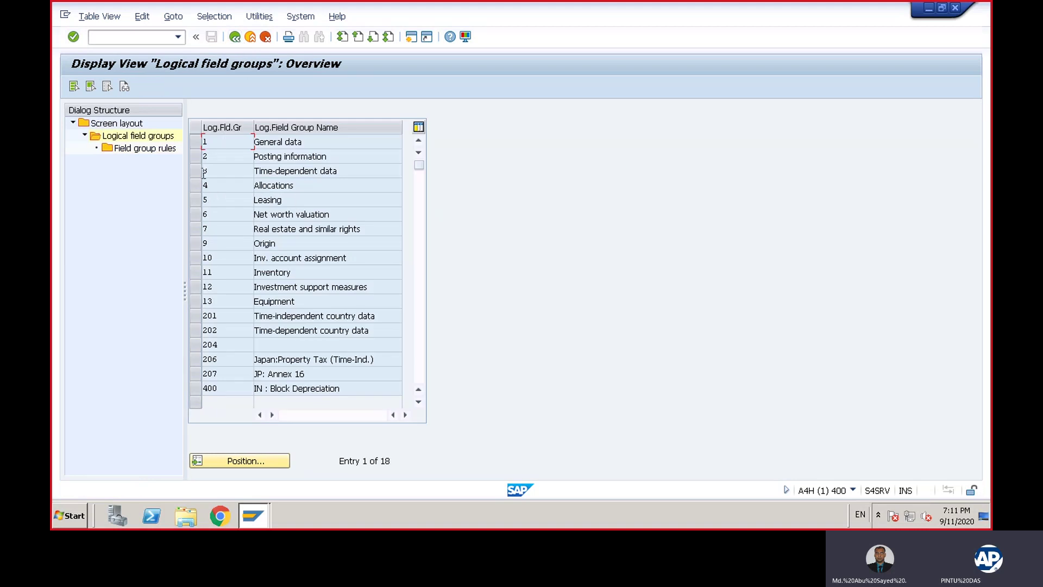
# Step: Make Business area required in VMH4's logical field group 3, Time-dependent data, save, and return to the screen layout list
pyautogui.click(195, 173)
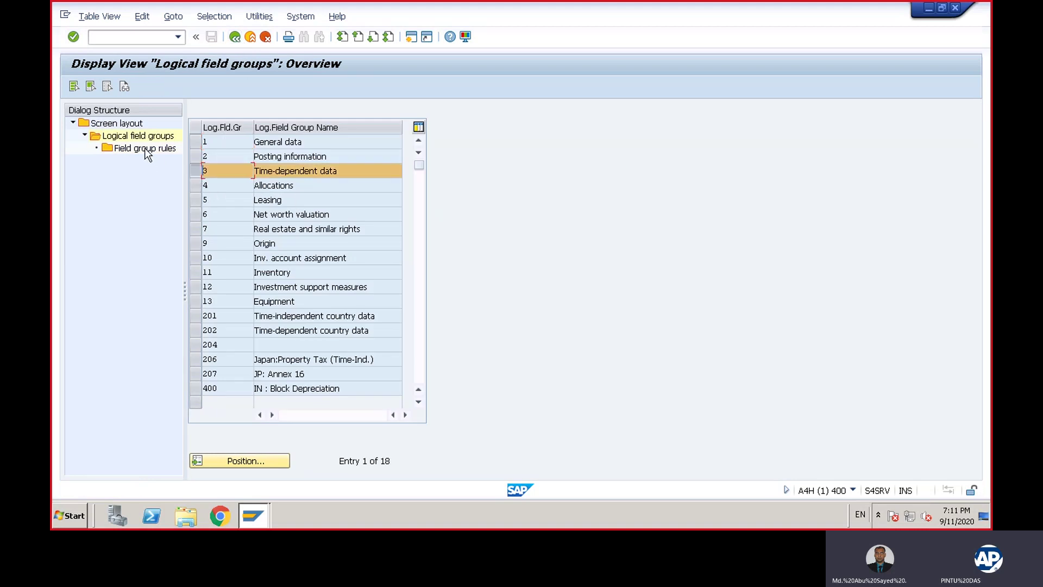
pyautogui.doubleClick(145, 151)
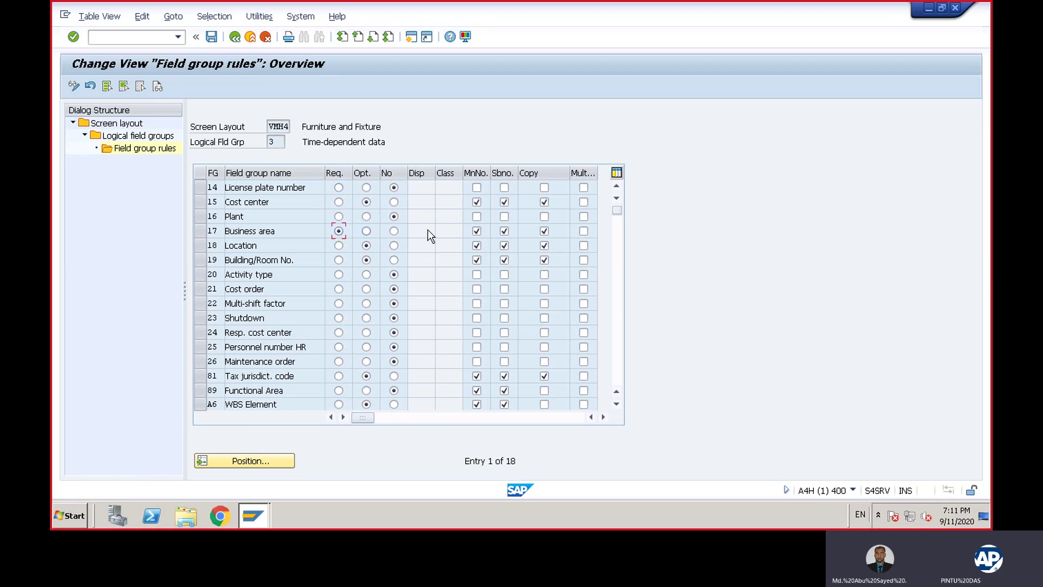
pyautogui.click(210, 37)
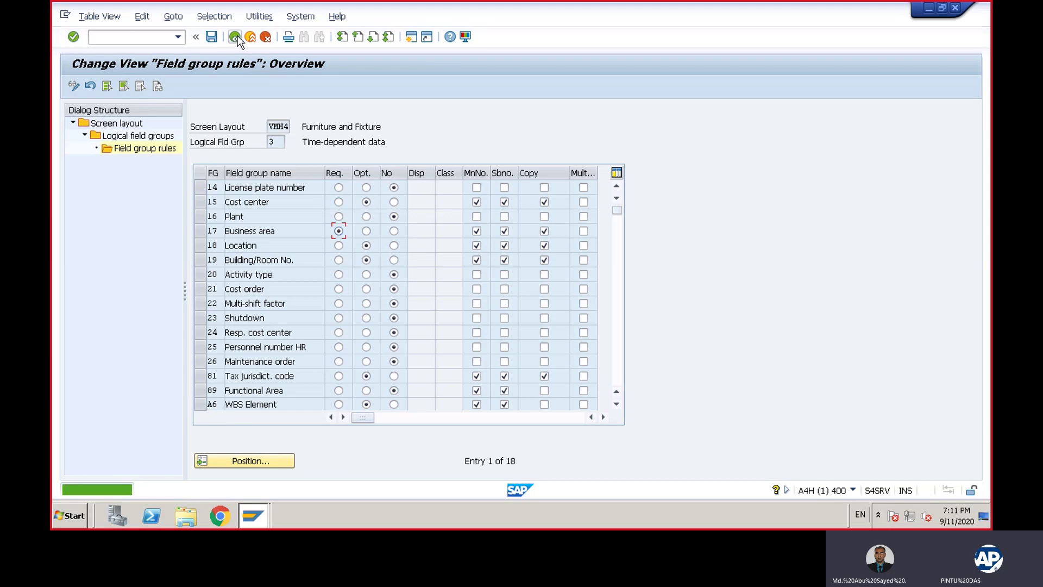
pyautogui.click(235, 37)
pyautogui.click(235, 37)
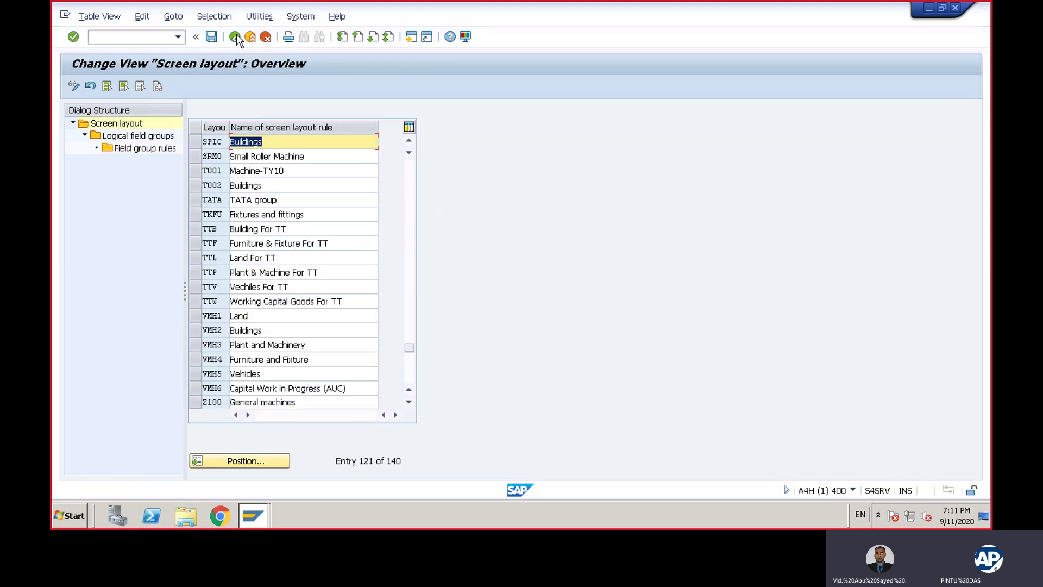
# Step: For screen layout VMH5 (Vehicles), make Capitalization date required in logical field group 2, Posting information, save, and return to the logical field groups
pyautogui.click(195, 374)
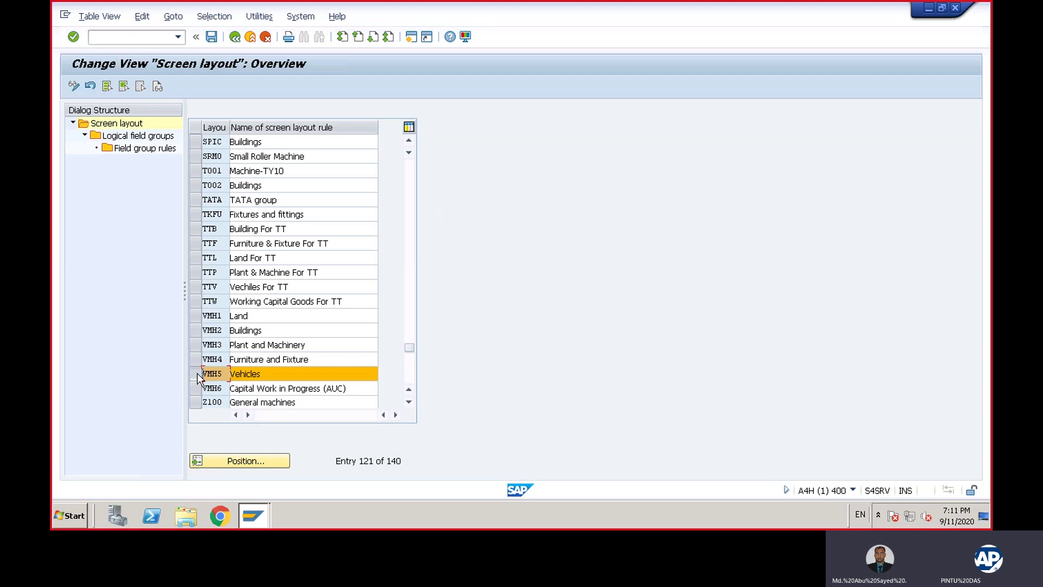
pyautogui.doubleClick(136, 149)
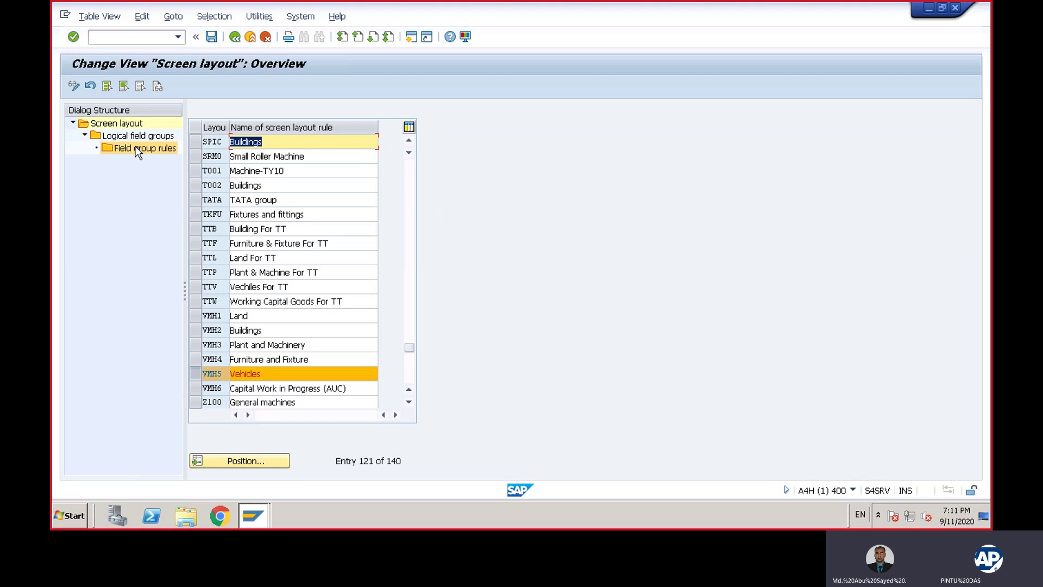
pyautogui.doubleClick(132, 136)
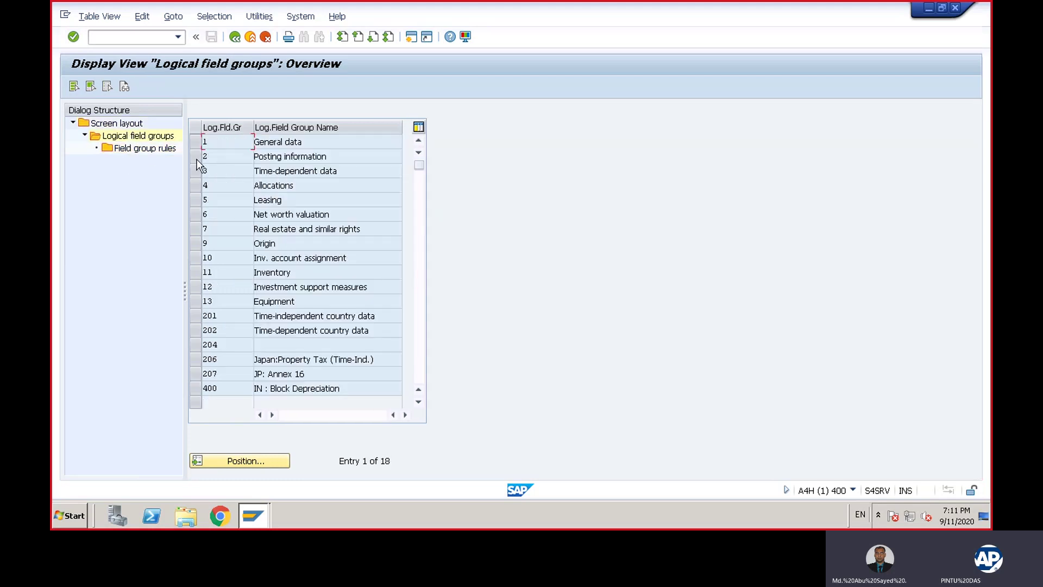
pyautogui.click(197, 158)
pyautogui.doubleClick(149, 150)
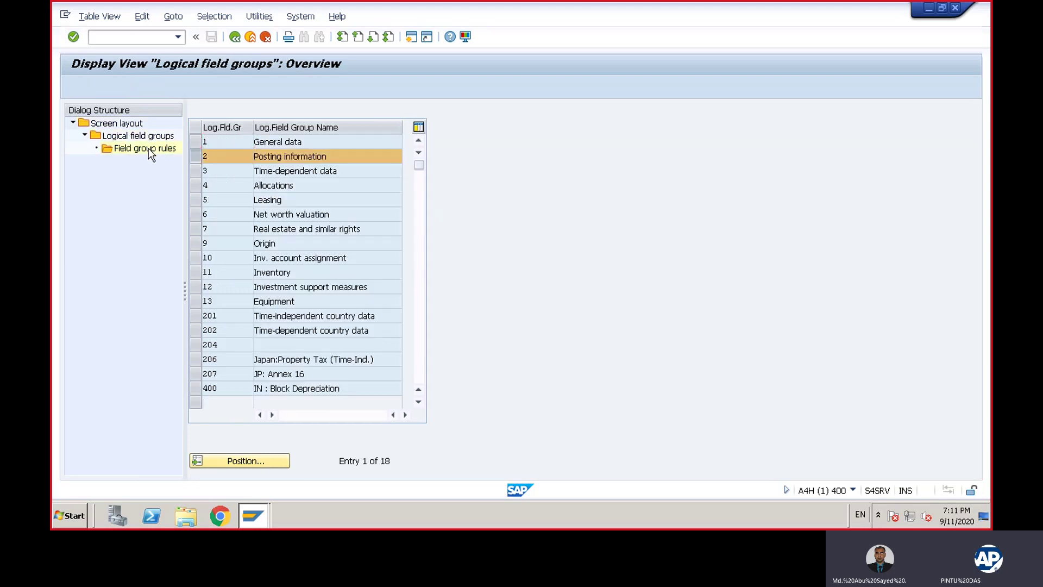
pyautogui.click(339, 187)
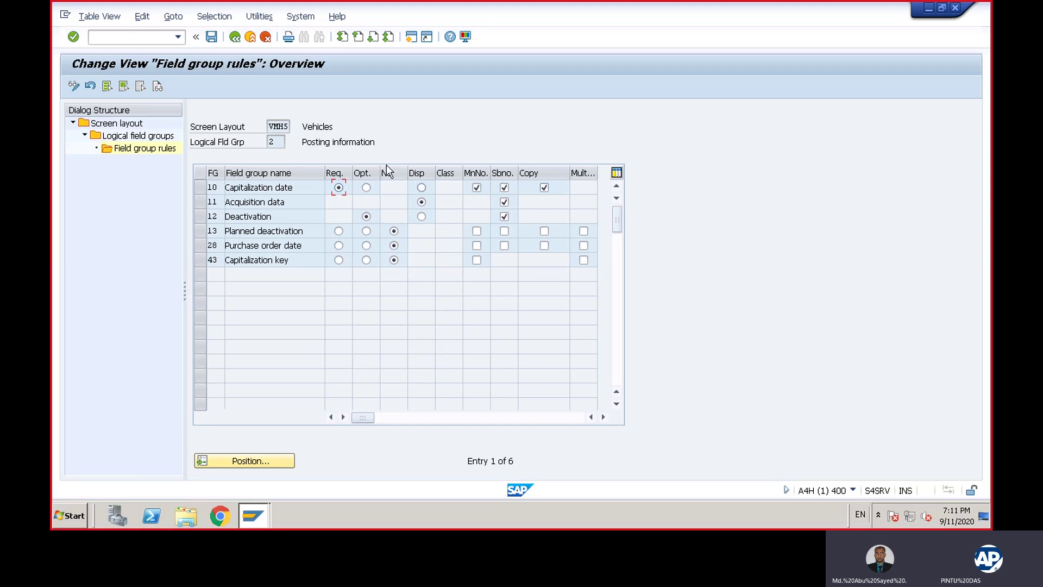
pyautogui.click(212, 38)
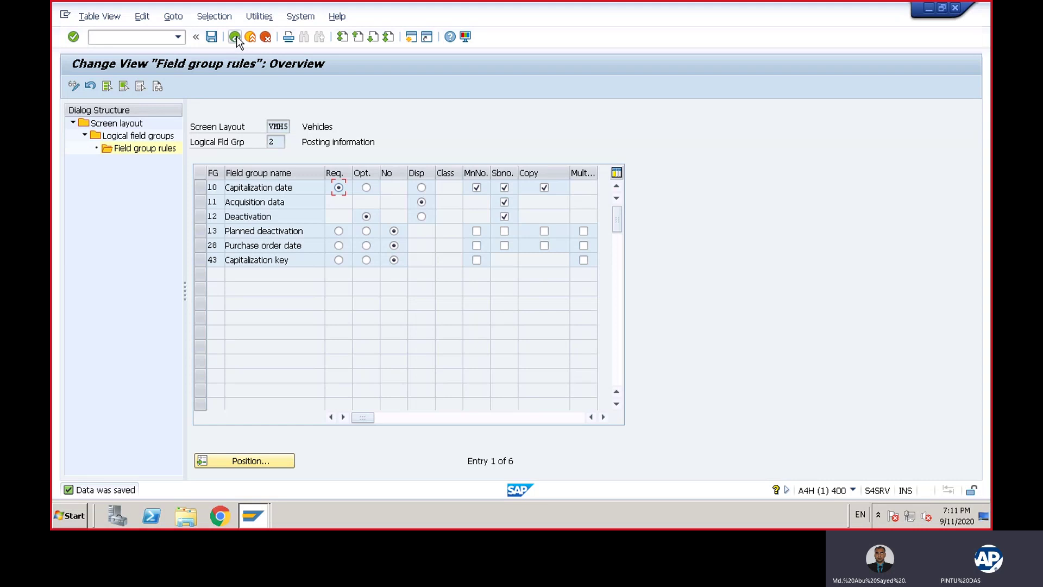
pyautogui.click(235, 36)
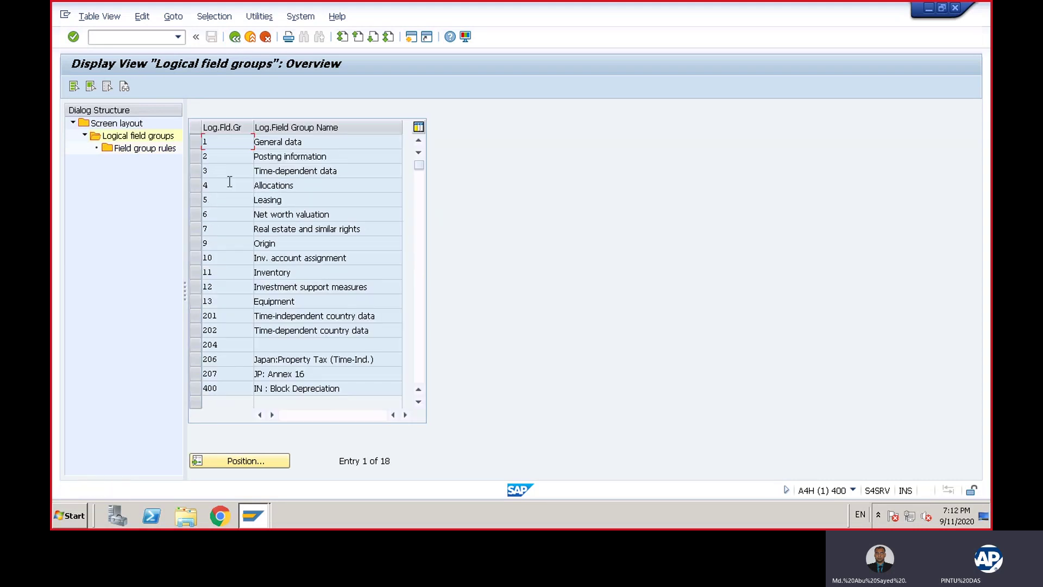
# Step: Make Business area required in VMH5's logical field group 3, Time-dependent data, save, and return to the screen layout list
pyautogui.click(196, 171)
pyautogui.doubleClick(135, 150)
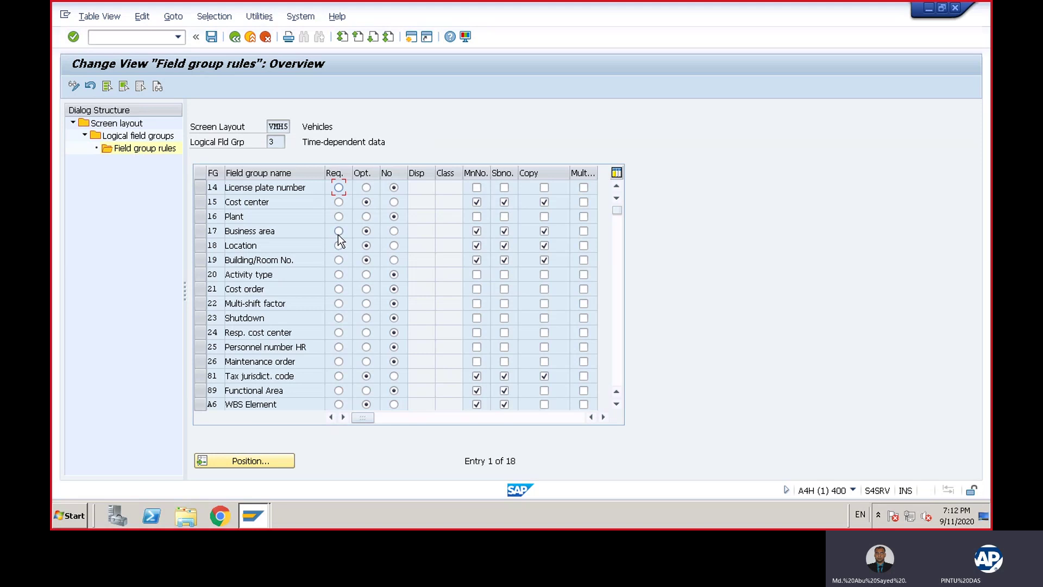
pyautogui.click(338, 233)
pyautogui.click(212, 37)
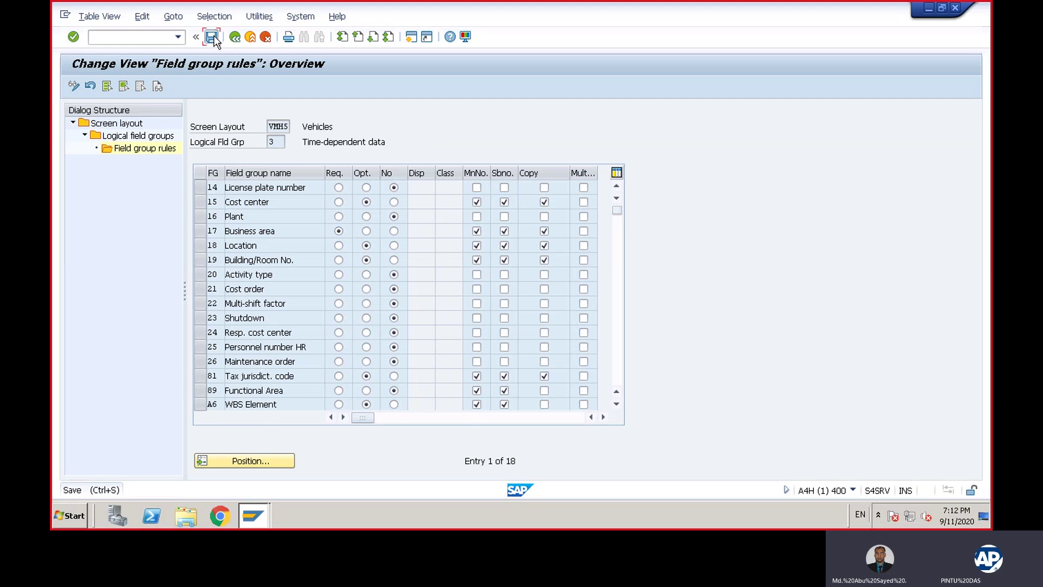
pyautogui.click(235, 37)
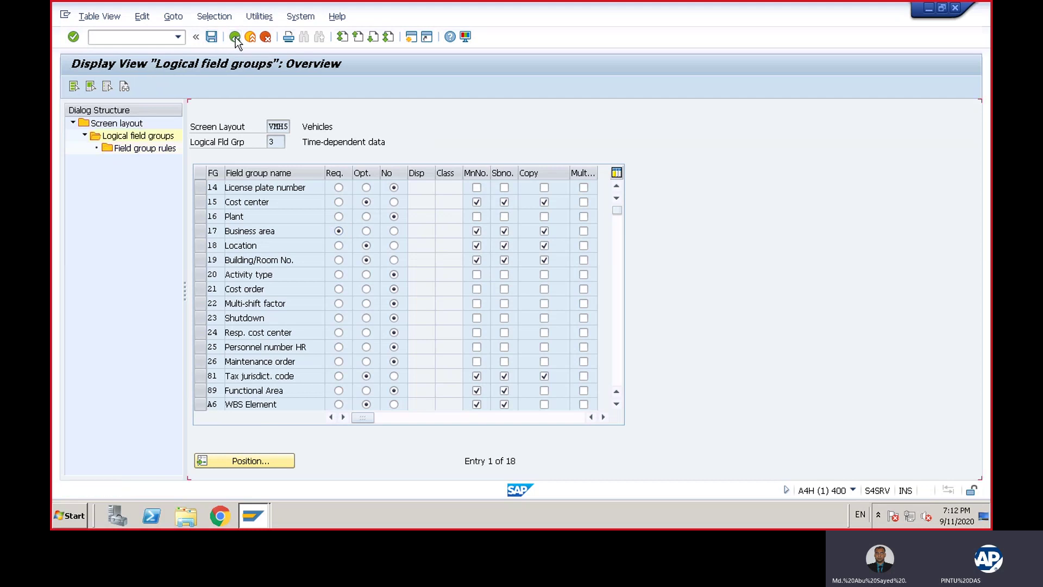
pyautogui.click(235, 37)
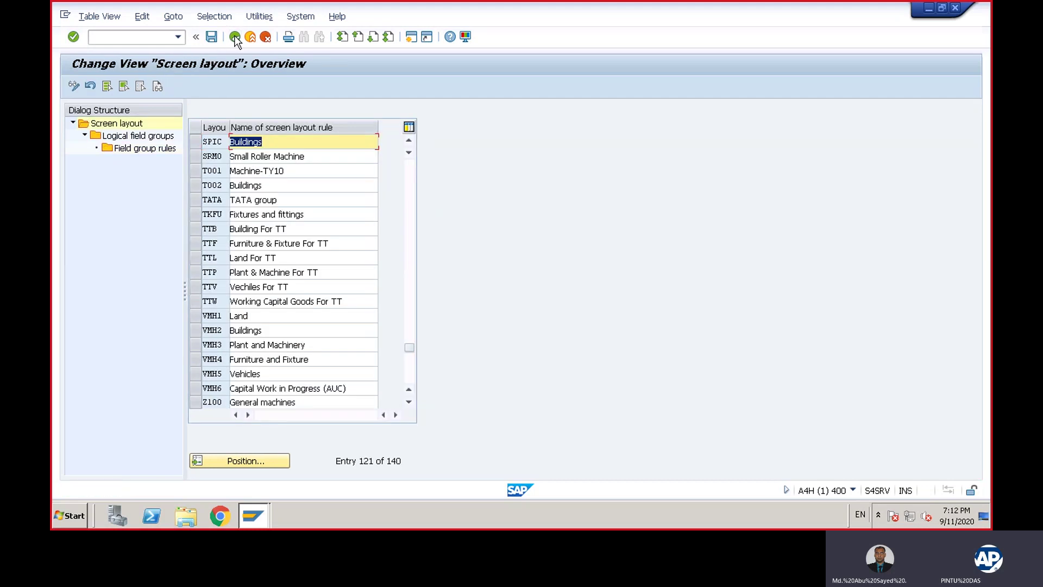
# Step: For VMH6 (Capital Work in Progress), make Capitalization date required with main number and Copy enabled in group 2, Posting information, save, and return to the layout list
pyautogui.click(194, 388)
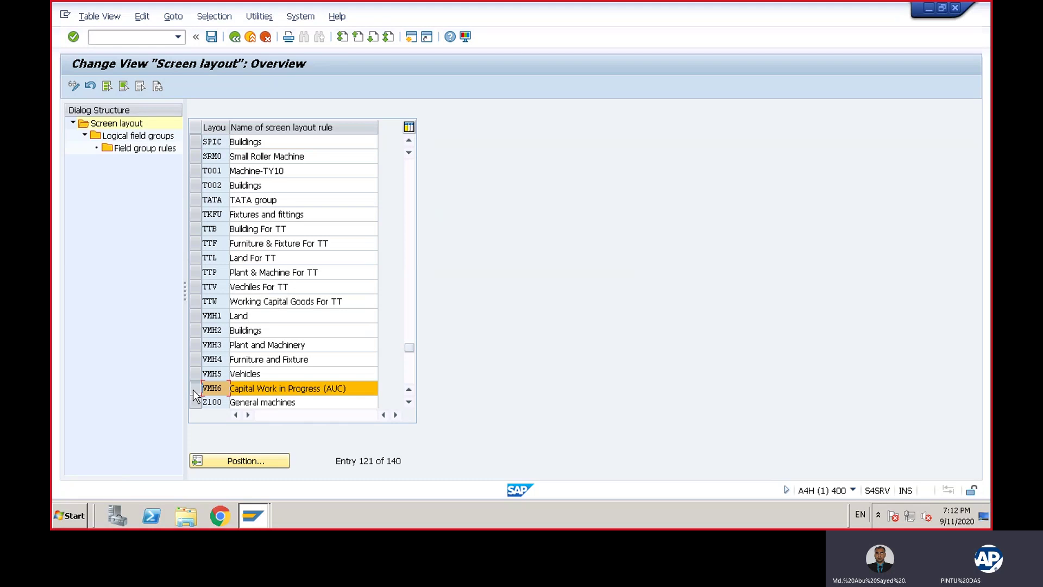
pyautogui.doubleClick(140, 136)
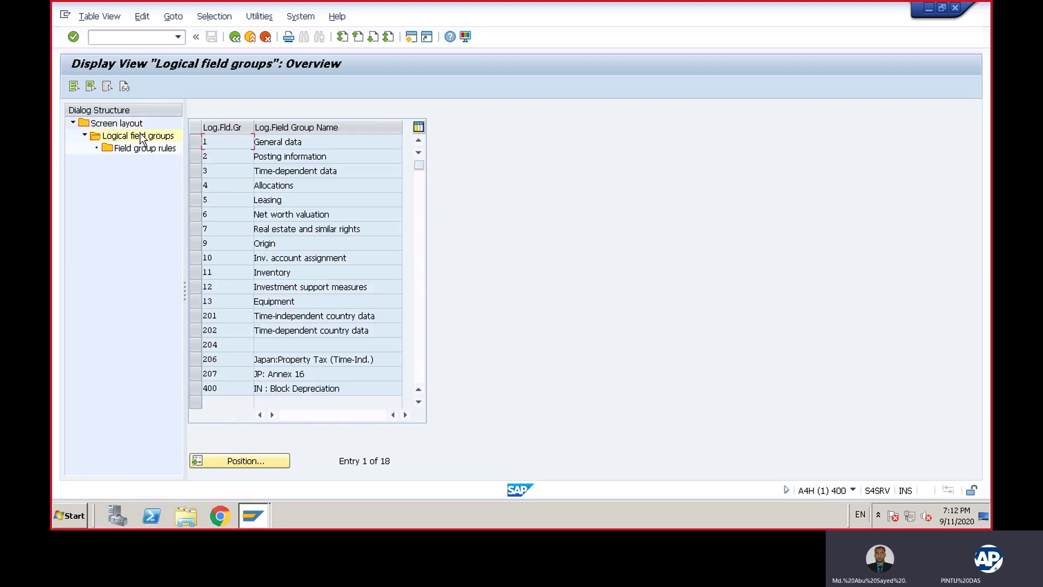
pyautogui.click(195, 157)
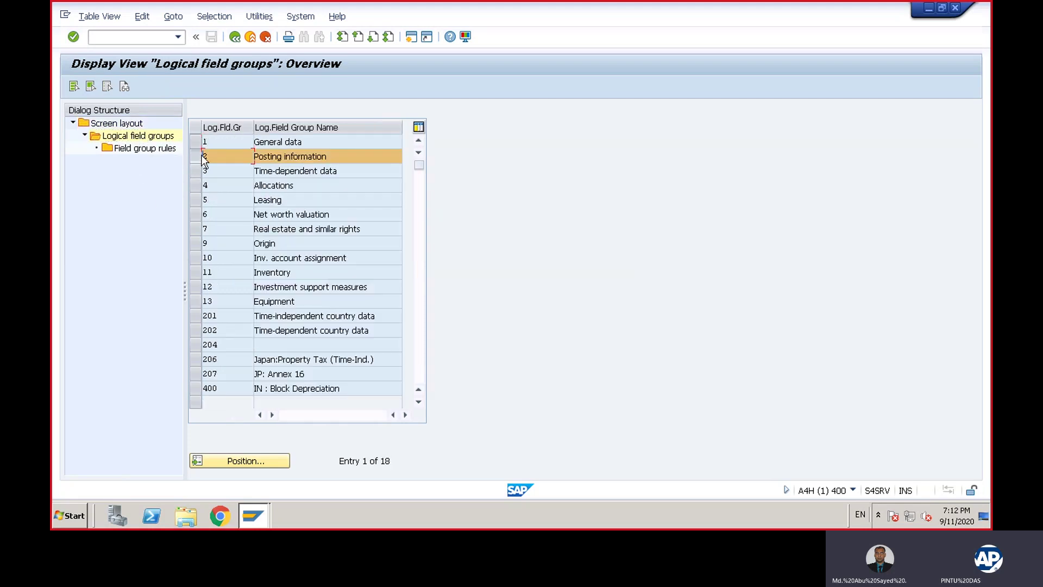
pyautogui.doubleClick(136, 149)
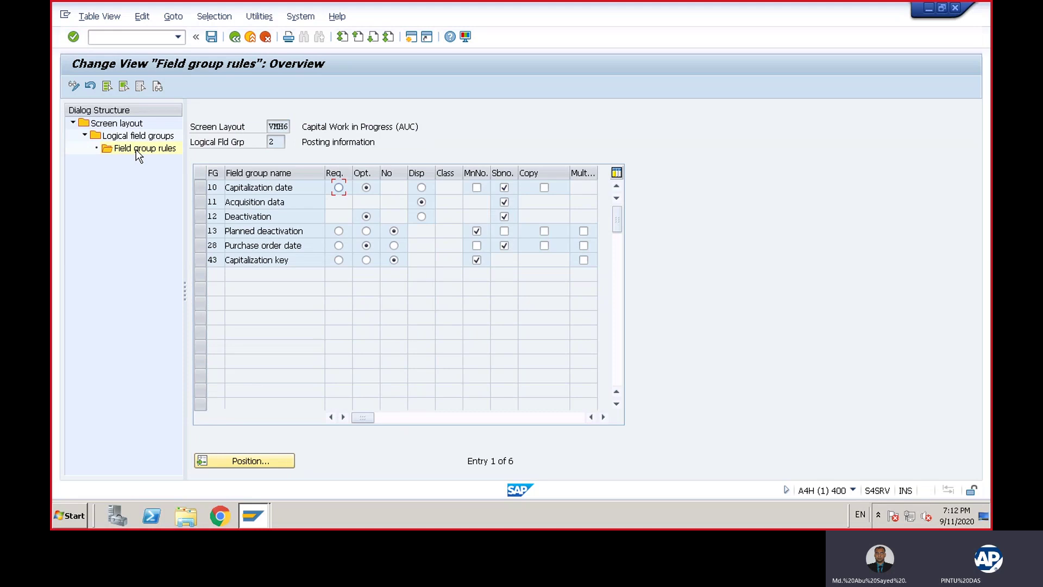
pyautogui.click(476, 189)
pyautogui.click(544, 188)
pyautogui.click(212, 36)
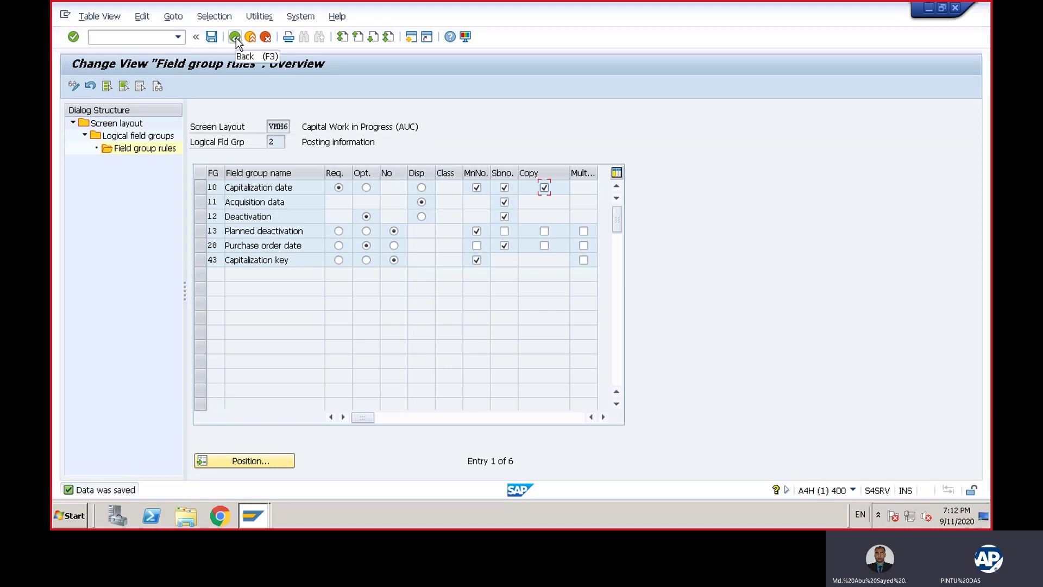
pyautogui.click(234, 38)
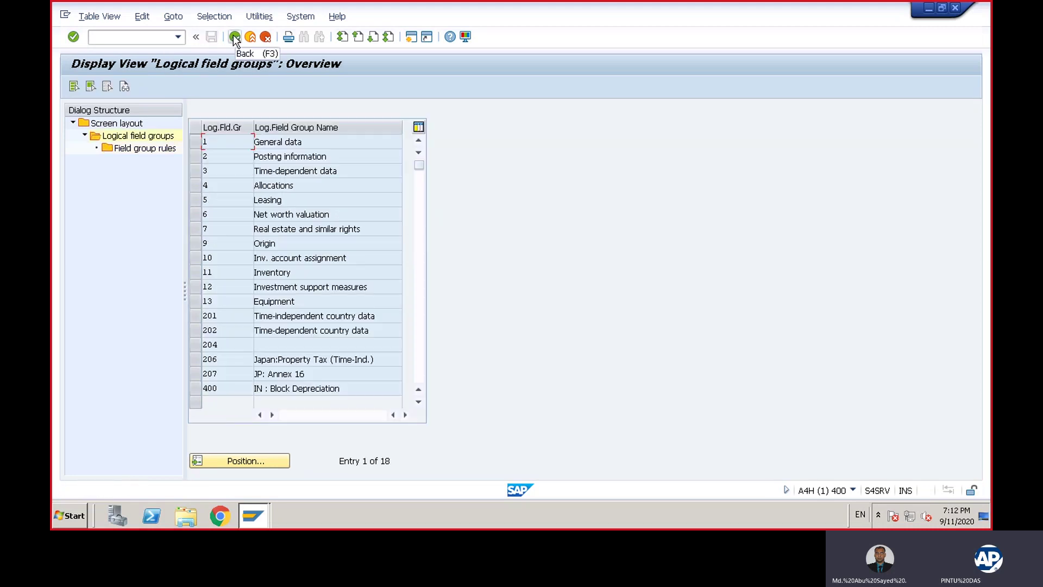
pyautogui.click(235, 37)
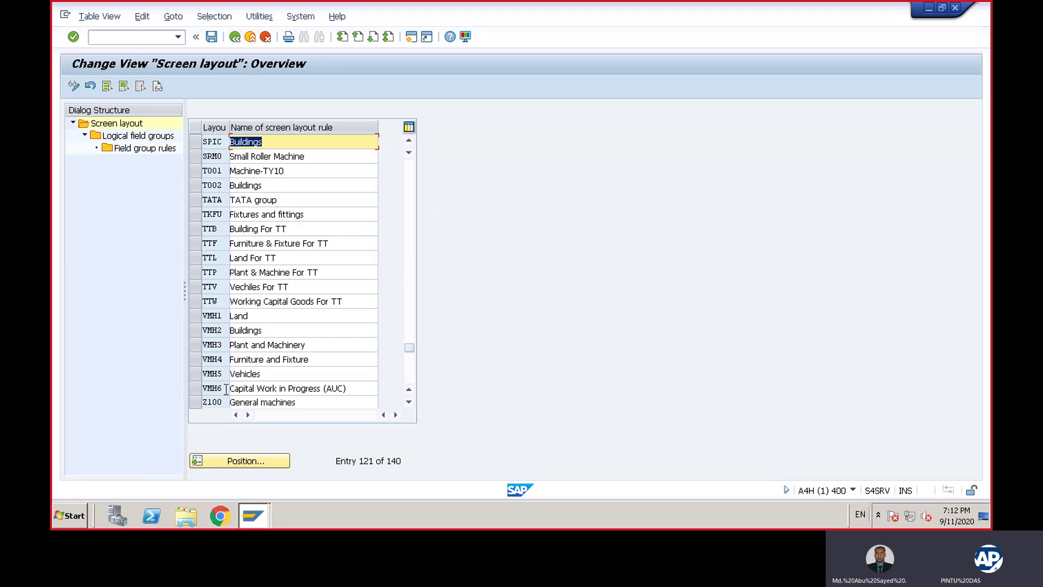
# Step: Make Business area required in VMH6's logical field group 3, Time-dependent data, save, and return to the screen layout list
pyautogui.click(194, 388)
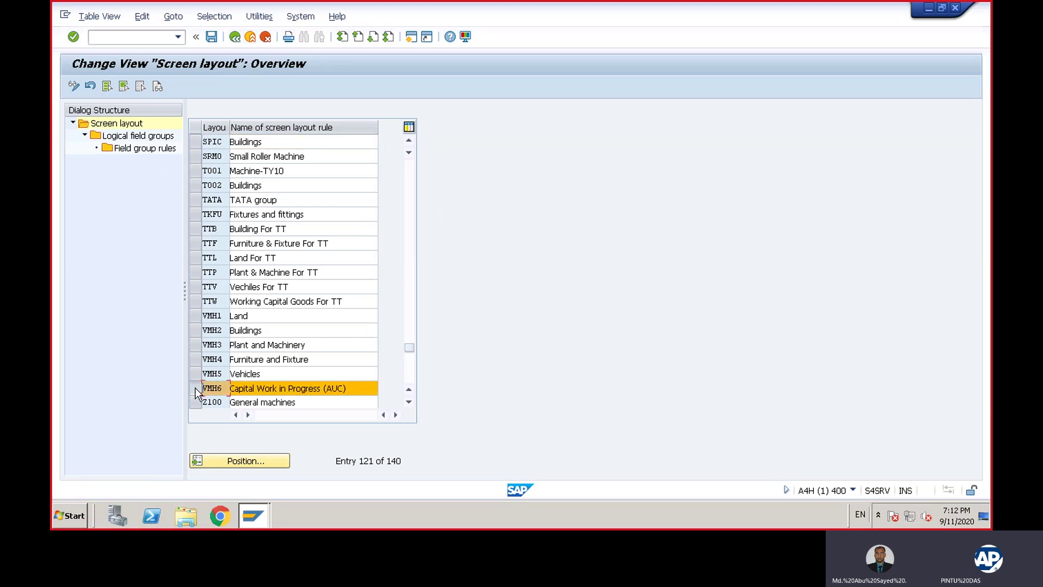
pyautogui.click(130, 135)
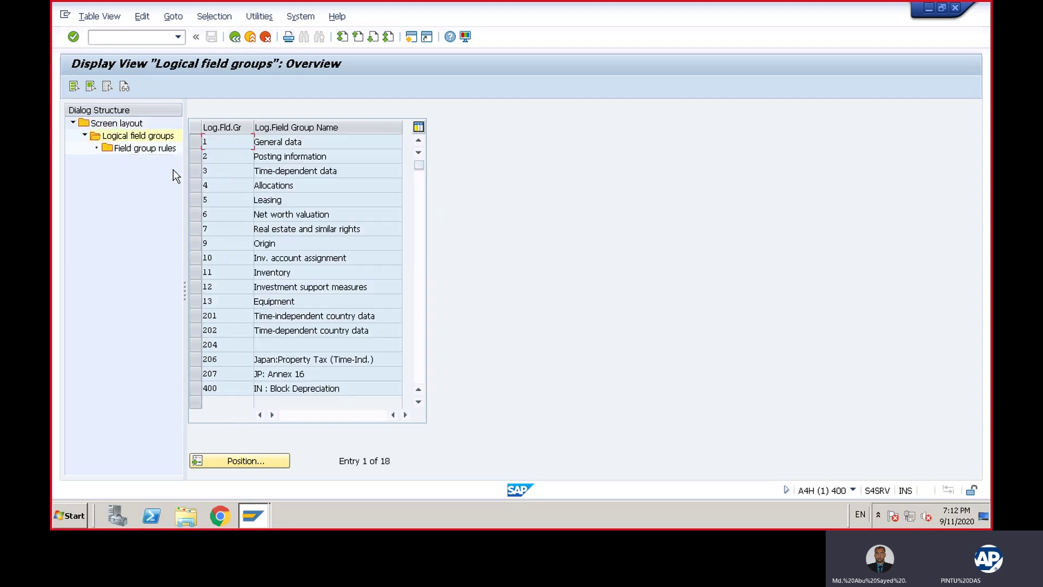
pyautogui.click(192, 171)
pyautogui.doubleClick(141, 149)
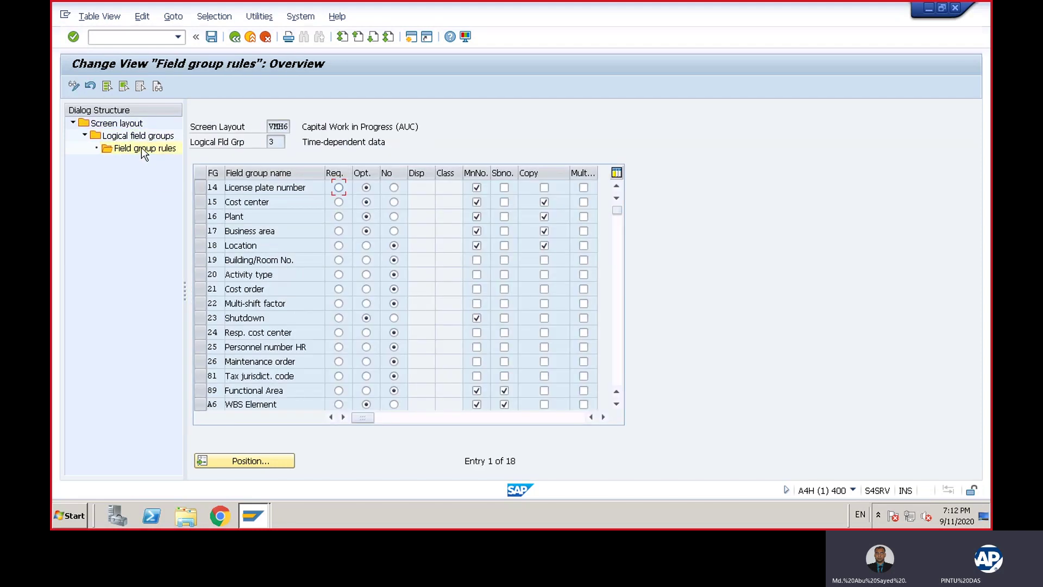
pyautogui.click(338, 231)
pyautogui.click(211, 37)
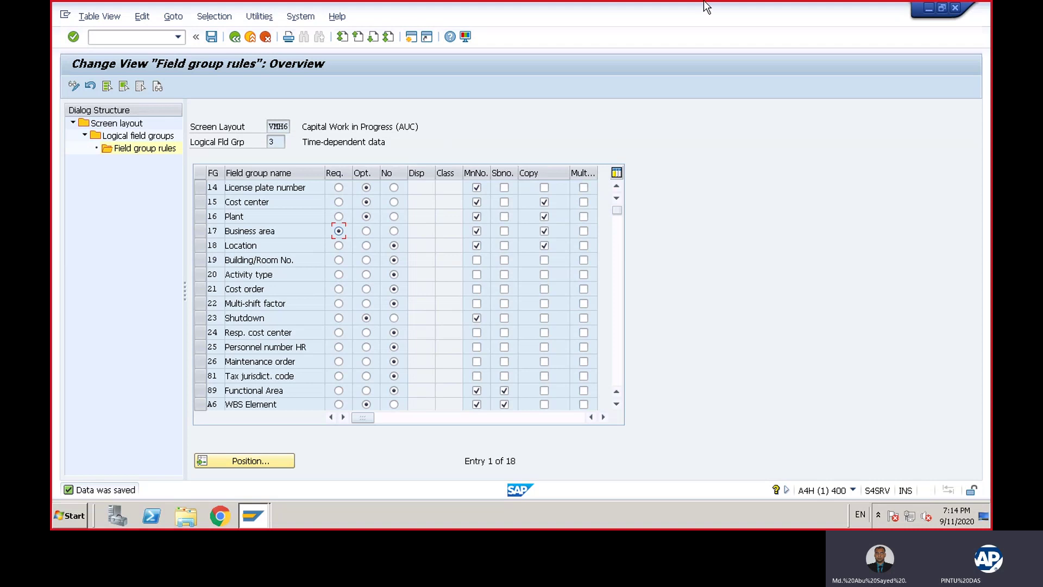
pyautogui.moveTo(705, 4)
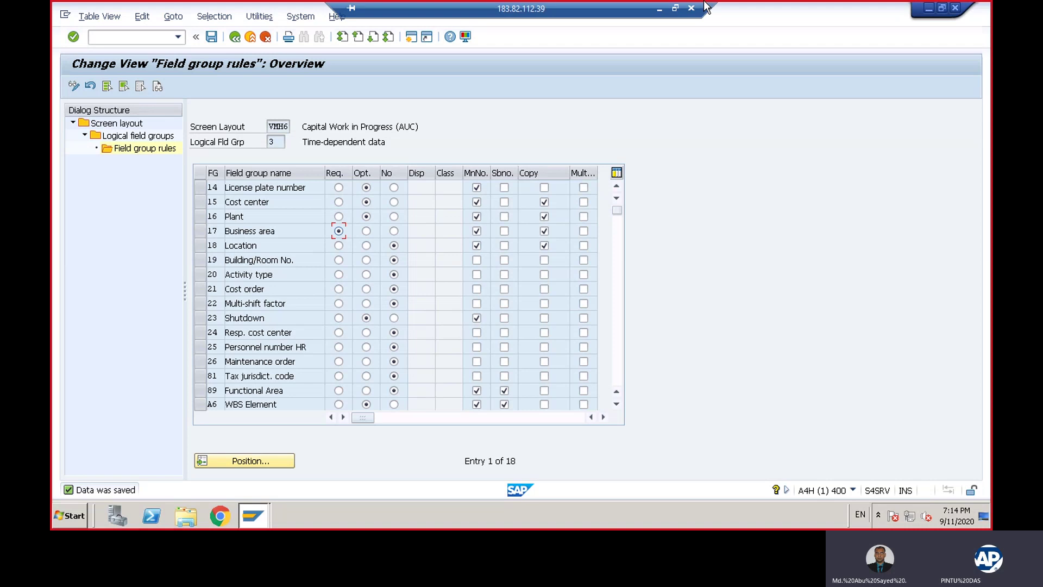
pyautogui.click(235, 38)
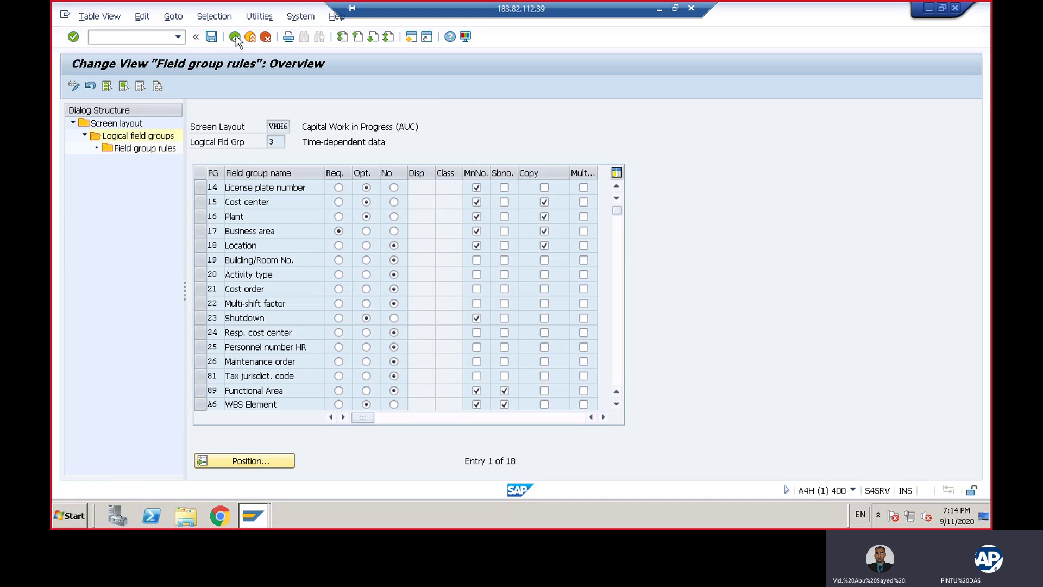
pyautogui.click(235, 38)
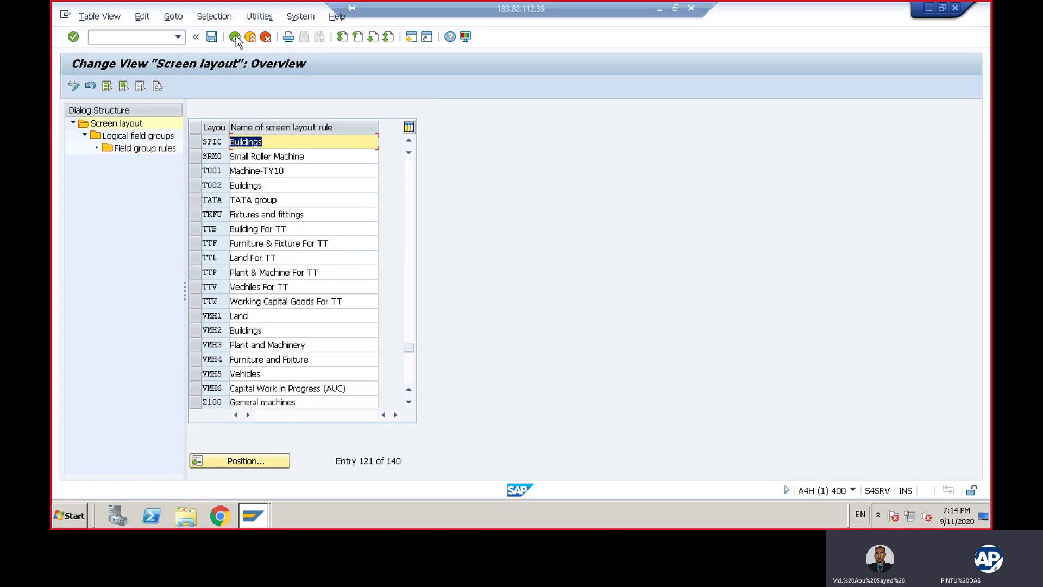
# Step: Review the field group rules of layout 2000 in Define Screen Layout for Asset Depreciation Areas, save, and return to the IMG structure
pyautogui.click(235, 38)
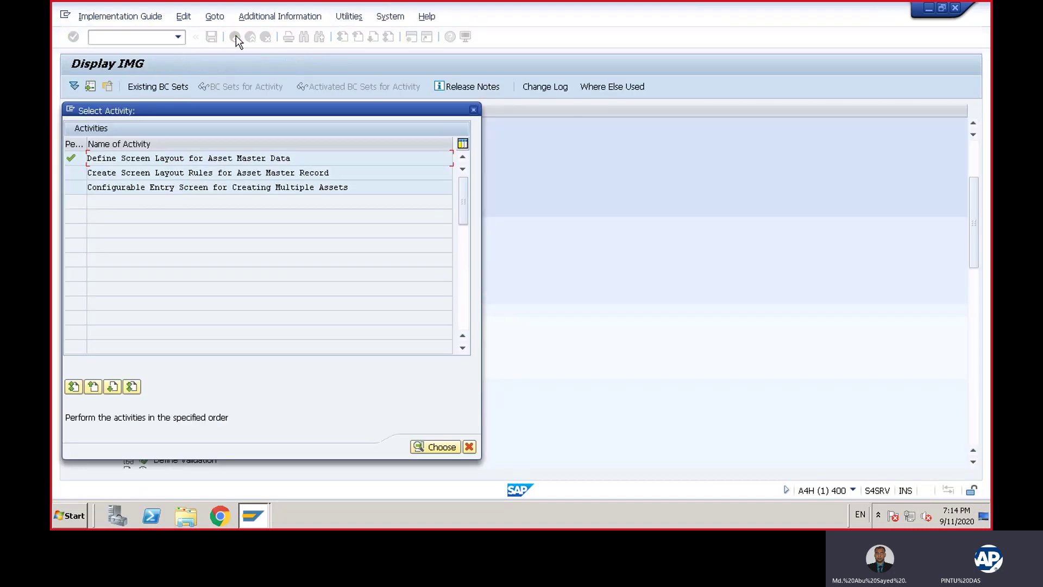
pyautogui.click(474, 110)
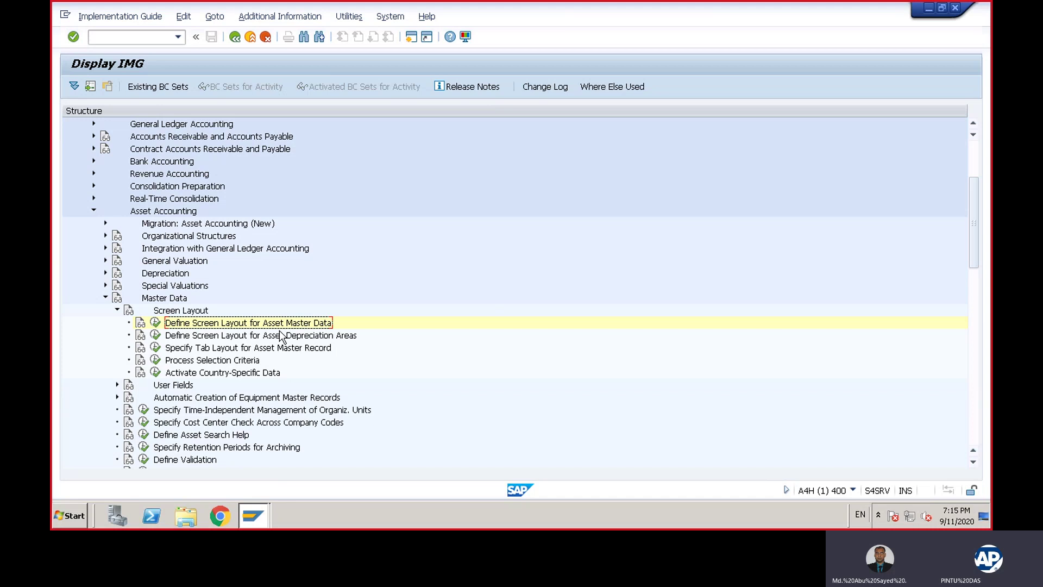
pyautogui.click(156, 335)
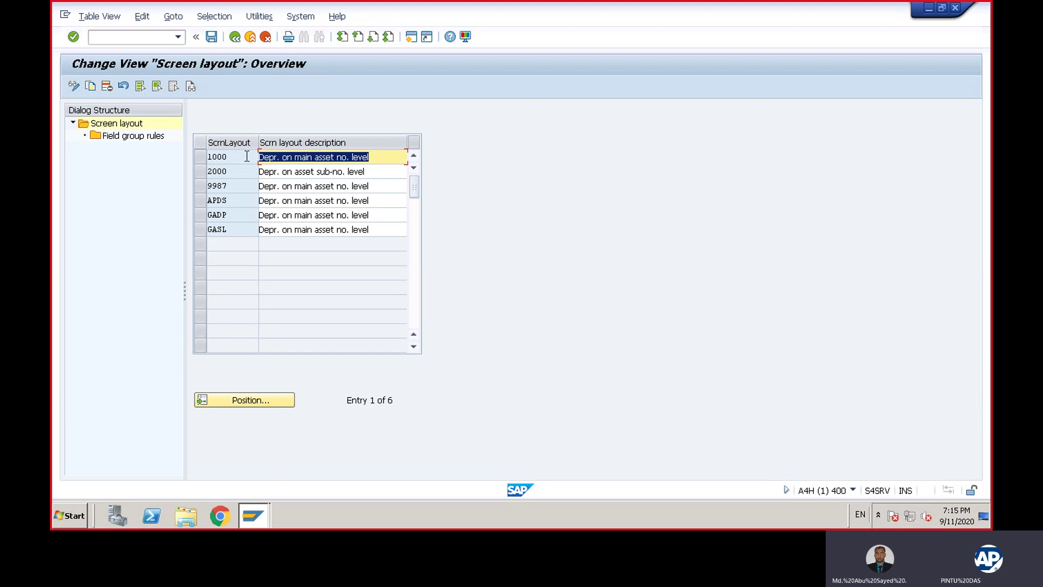
pyautogui.click(200, 171)
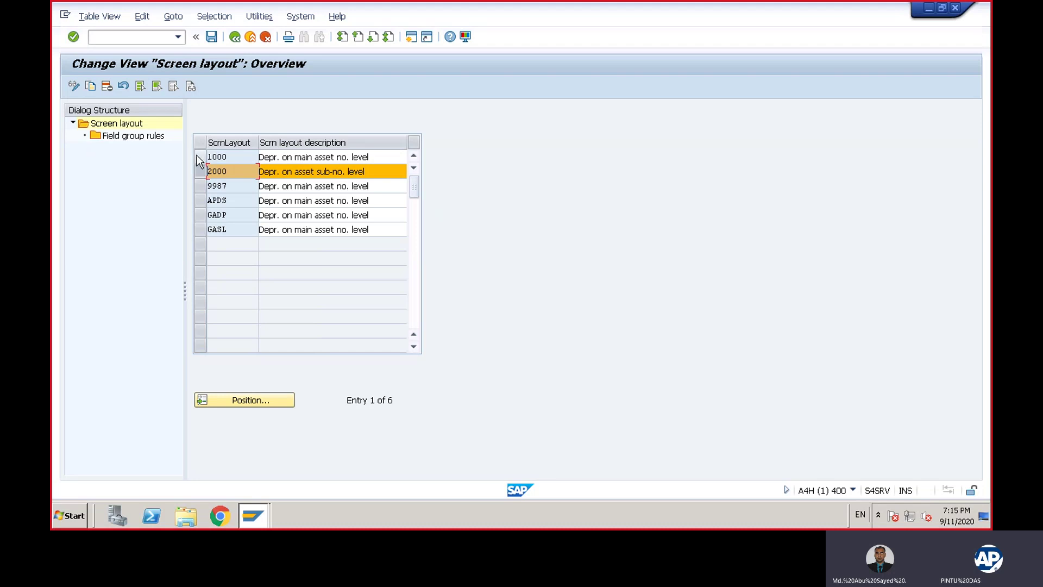
pyautogui.doubleClick(123, 137)
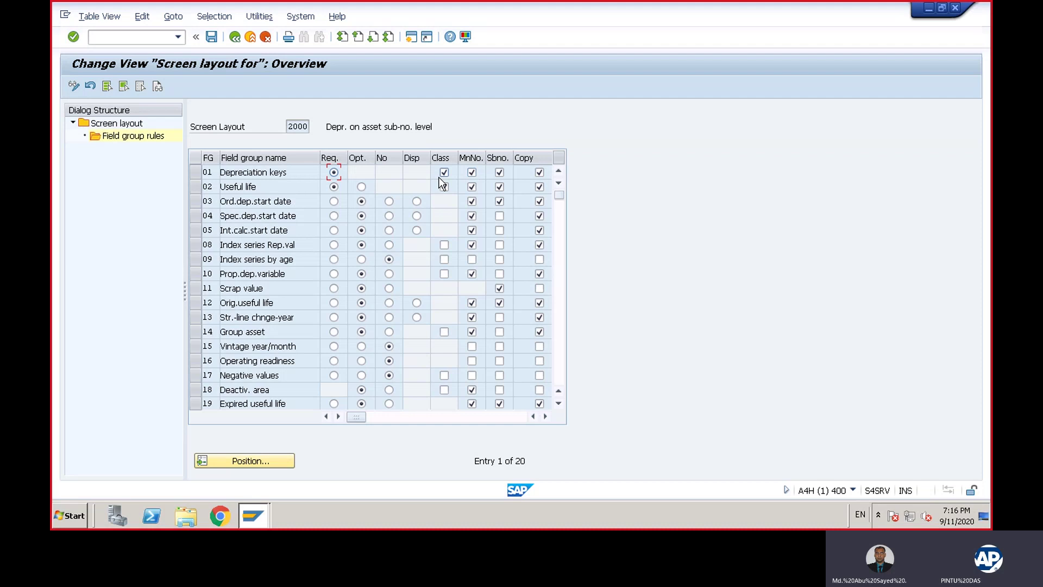
pyautogui.click(539, 173)
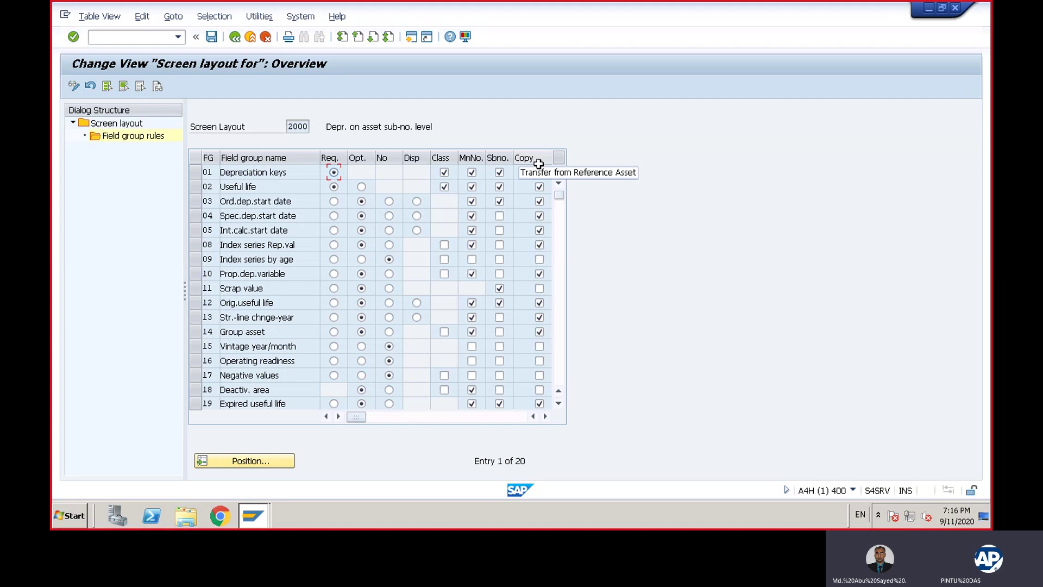
pyautogui.click(212, 37)
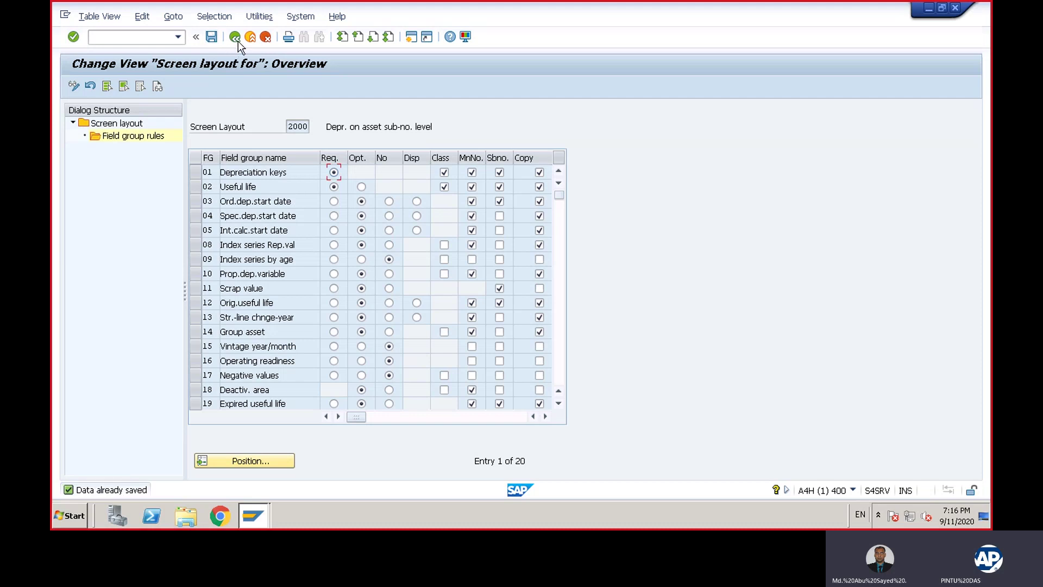
pyautogui.click(235, 37)
pyautogui.click(237, 36)
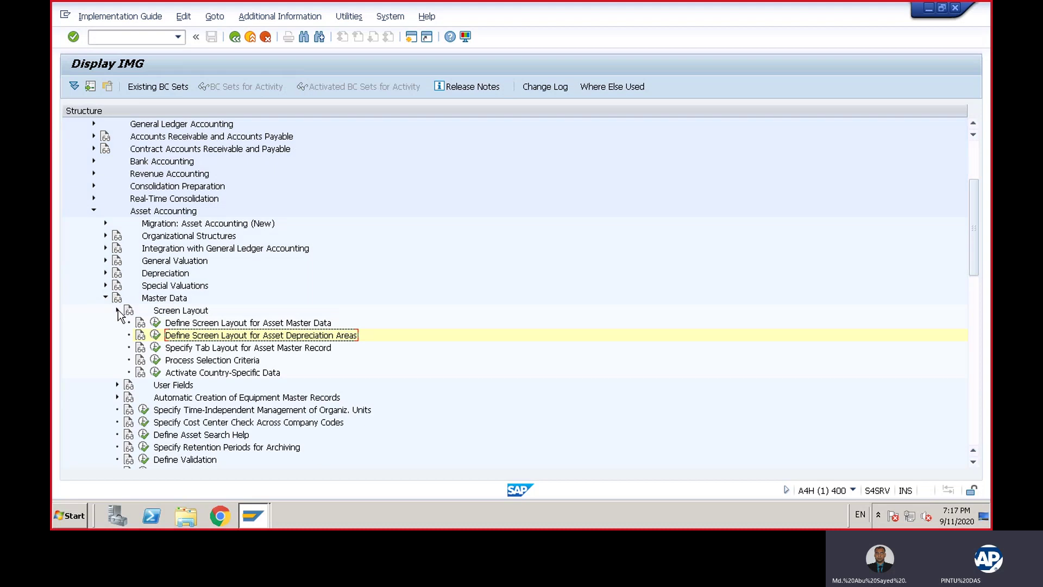
# Step: Collapse the Asset Accounting node, restart customizing with /nspro, and display the SAP Reference IMG
pyautogui.click(117, 309)
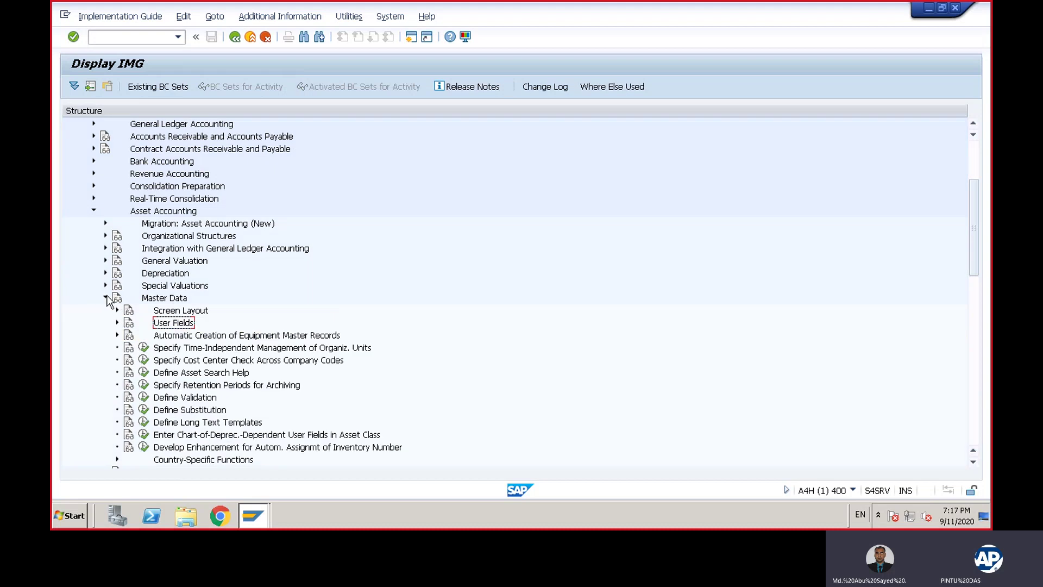
pyautogui.click(106, 298)
pyautogui.click(94, 211)
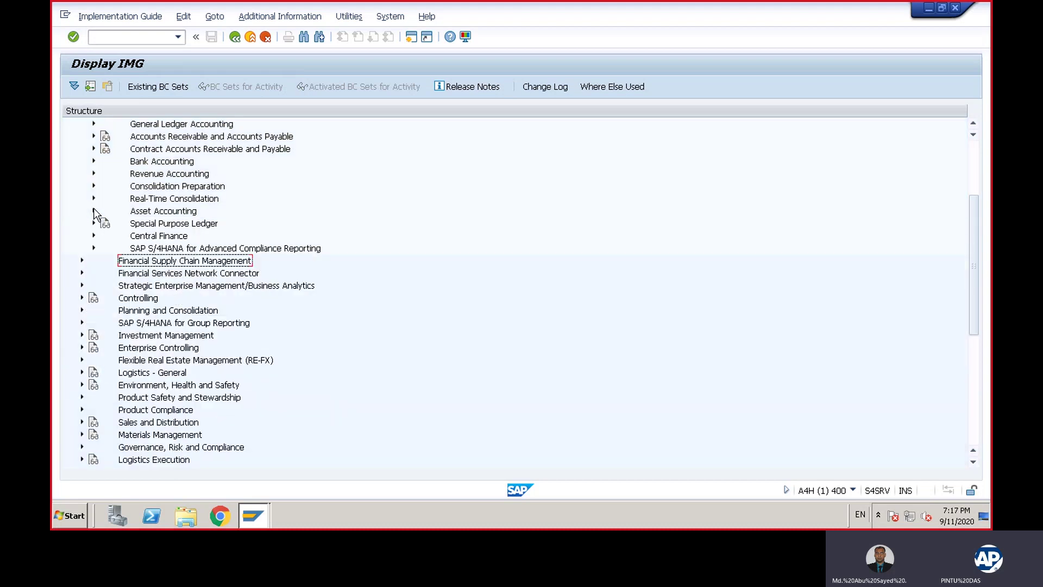
pyautogui.click(142, 37)
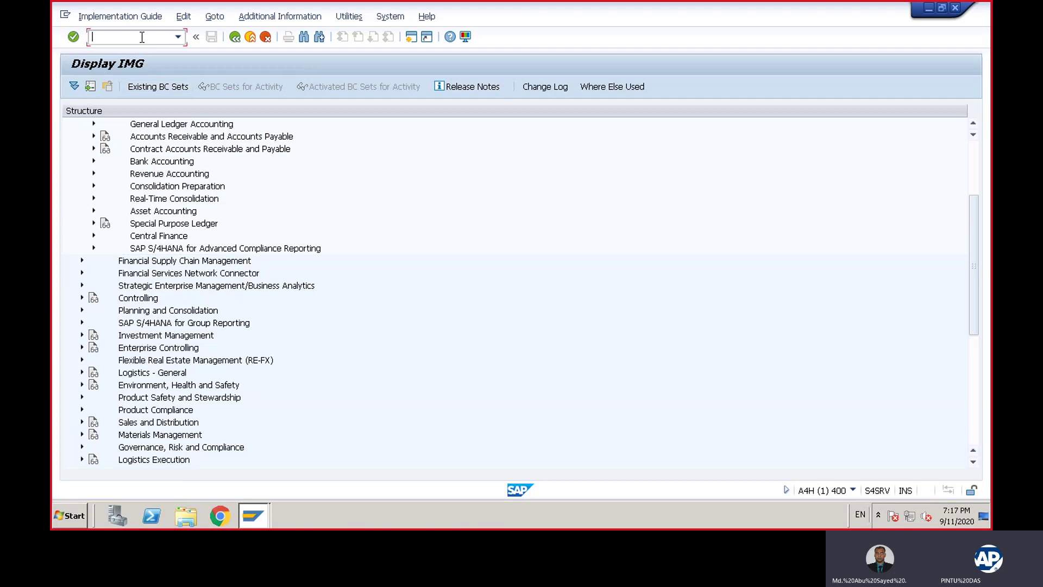
pyautogui.write('/nspro')
pyautogui.press('Return')
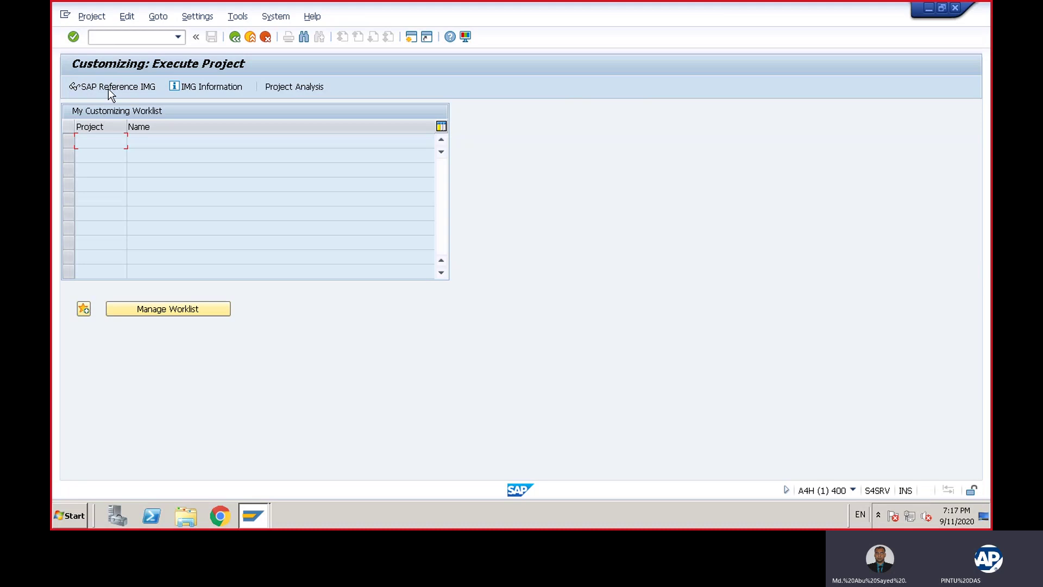
pyautogui.click(109, 89)
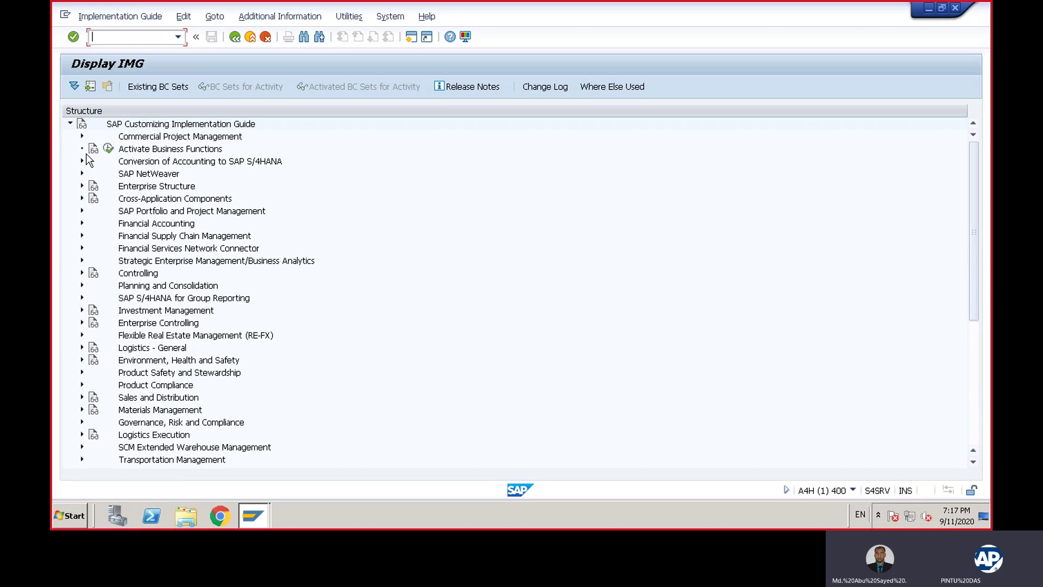
# Step: Open Define Base Methods in the Calculation Methods of the Depreciation Key, within Asset Accounting's Depreciation Valuation Methods
pyautogui.click(82, 223)
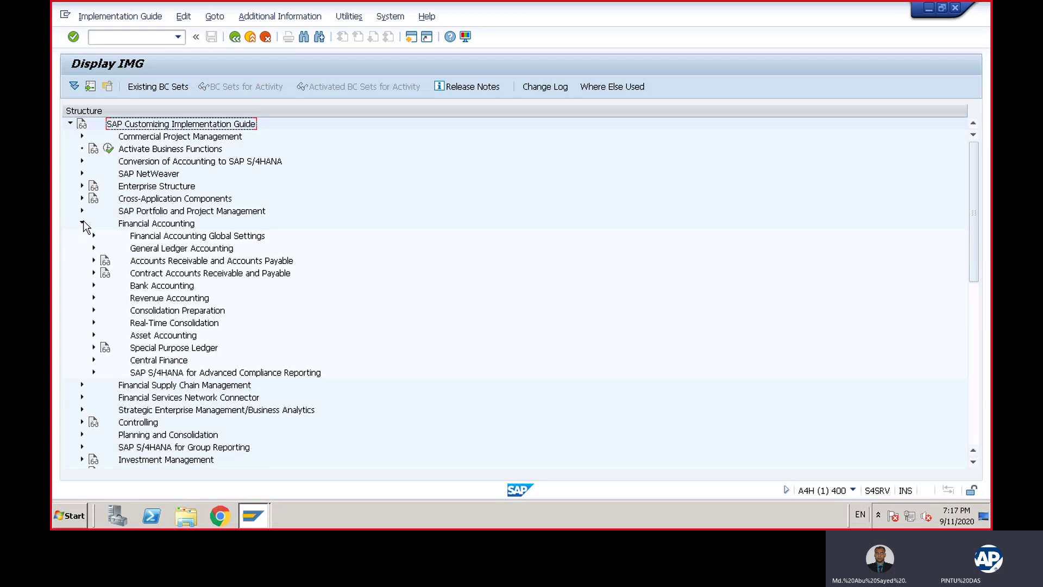
pyautogui.click(94, 336)
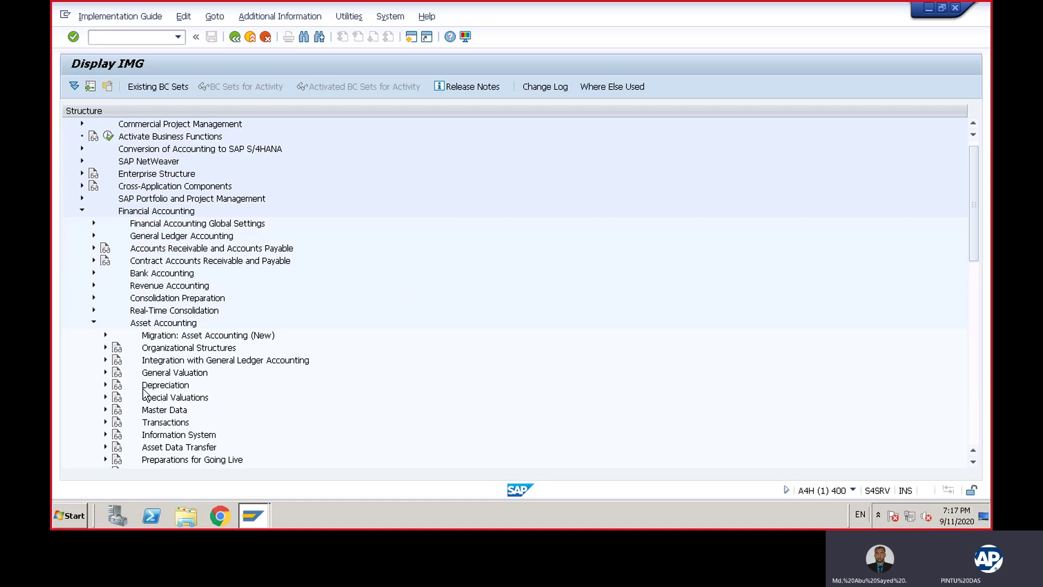
pyautogui.click(106, 386)
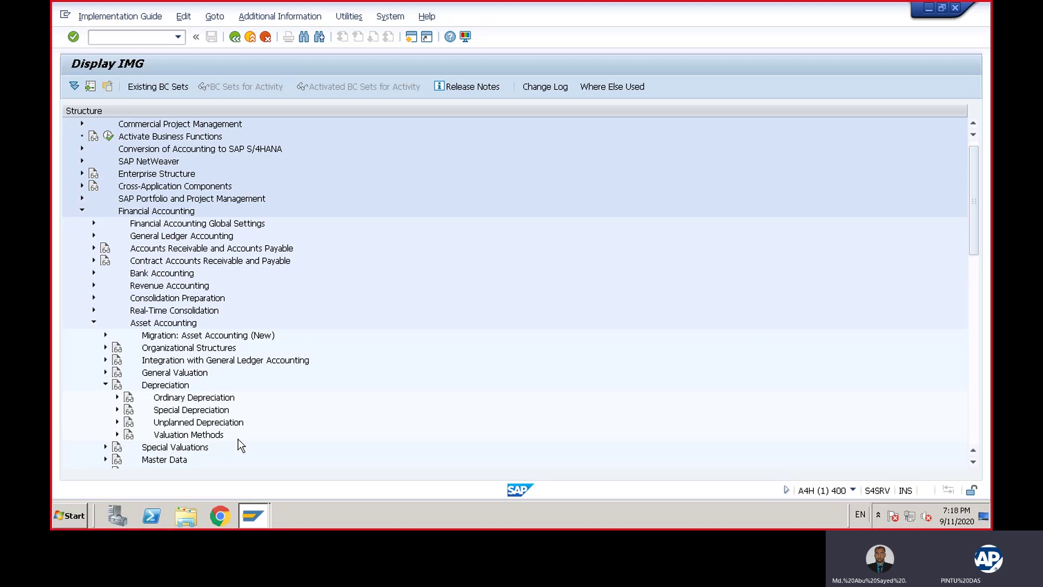
pyautogui.click(116, 435)
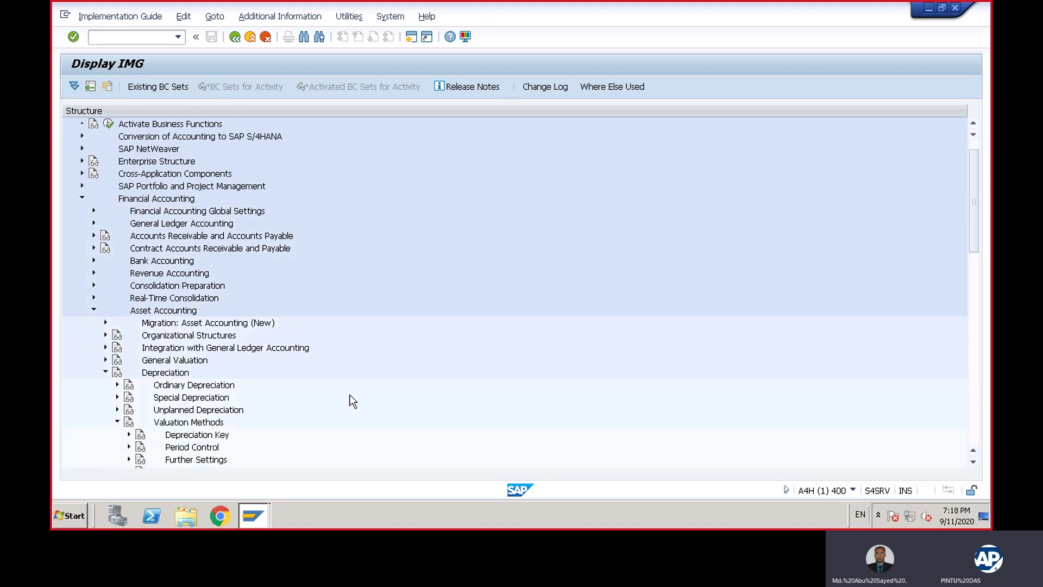
pyautogui.scroll(-6, 353, 401)
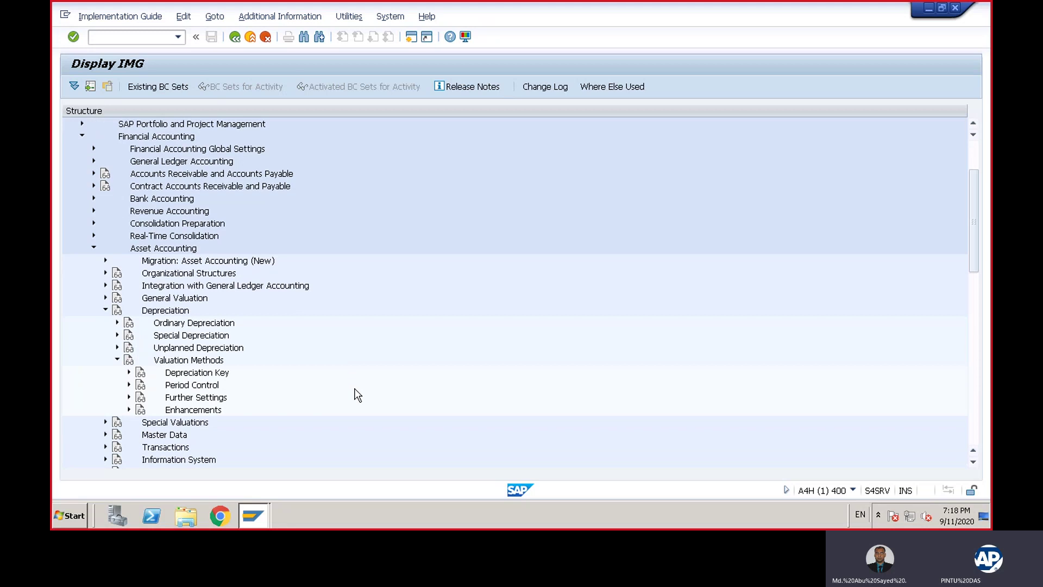
pyautogui.scroll(-1, 357, 394)
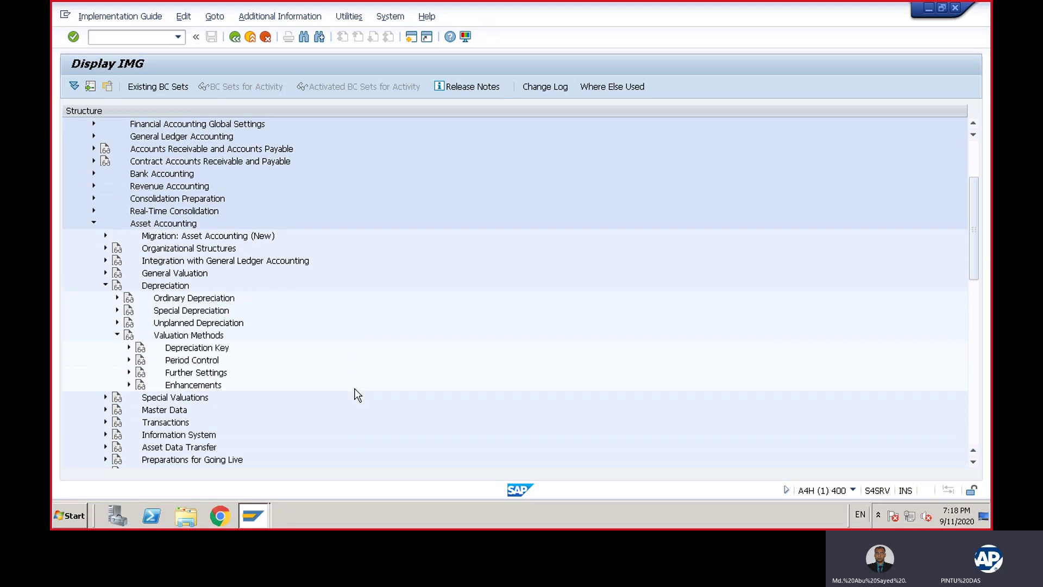
pyautogui.click(129, 348)
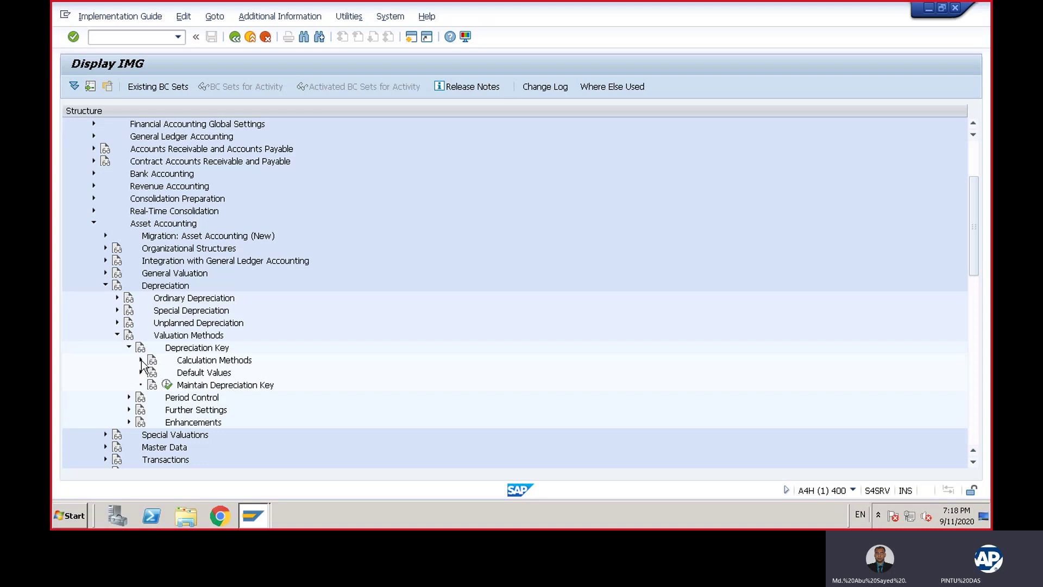
pyautogui.click(142, 360)
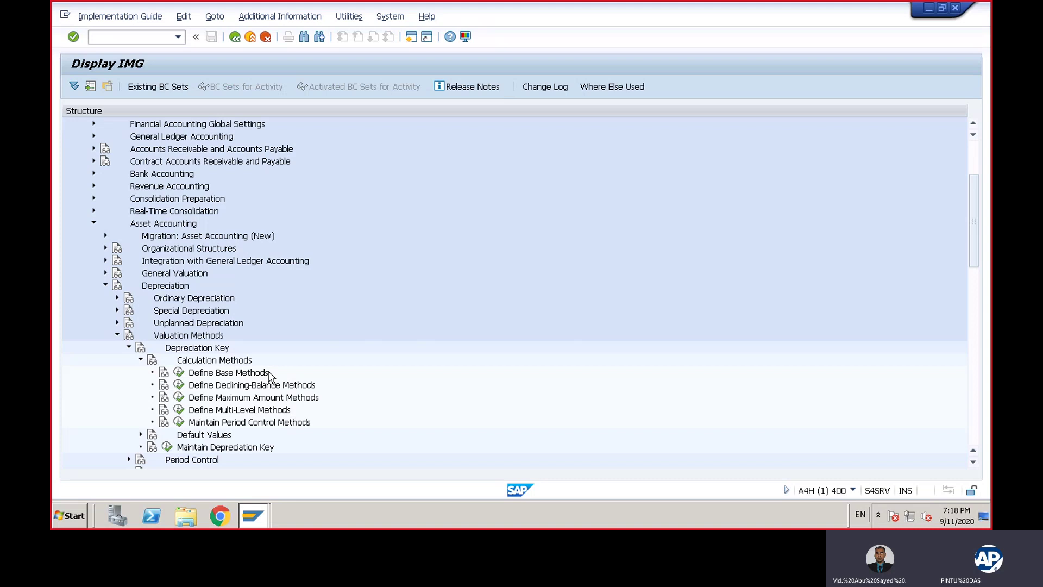
pyautogui.click(178, 374)
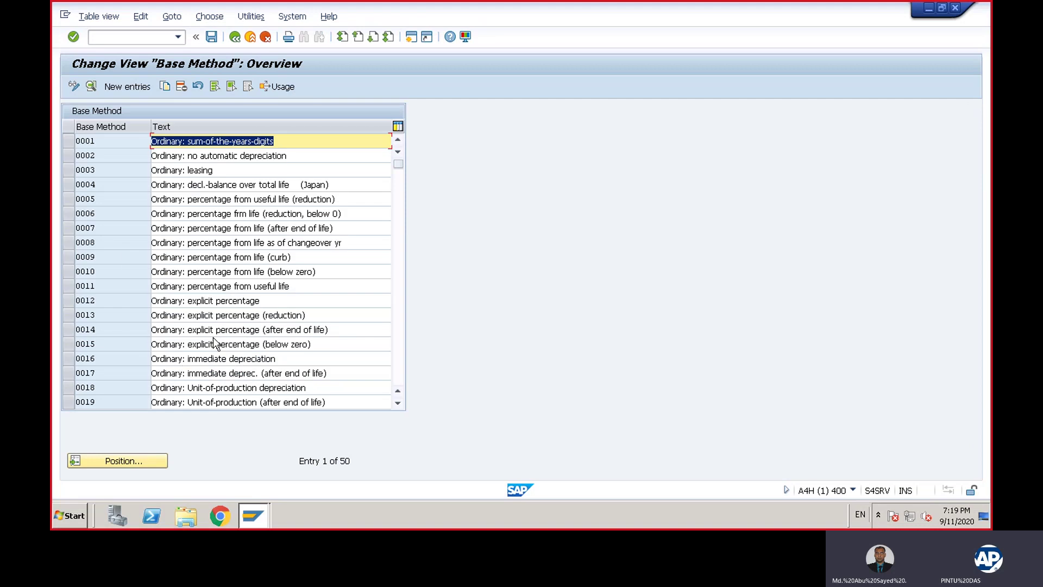
# Step: Examine the details of base method 0014, Ordinary: explicit percentage (after end of life), and return to the base method list
pyautogui.click(67, 331)
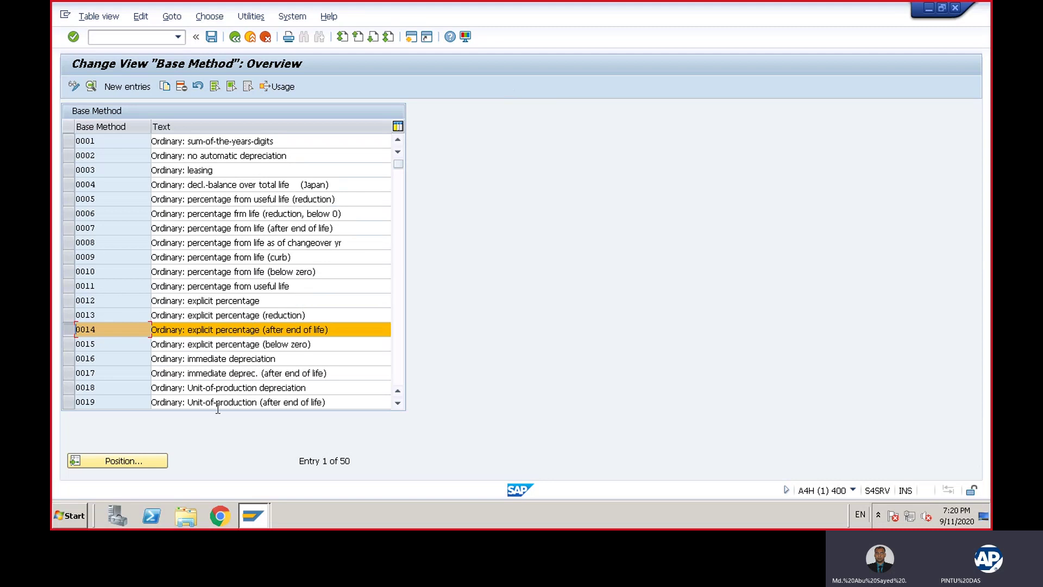
pyautogui.doubleClick(176, 330)
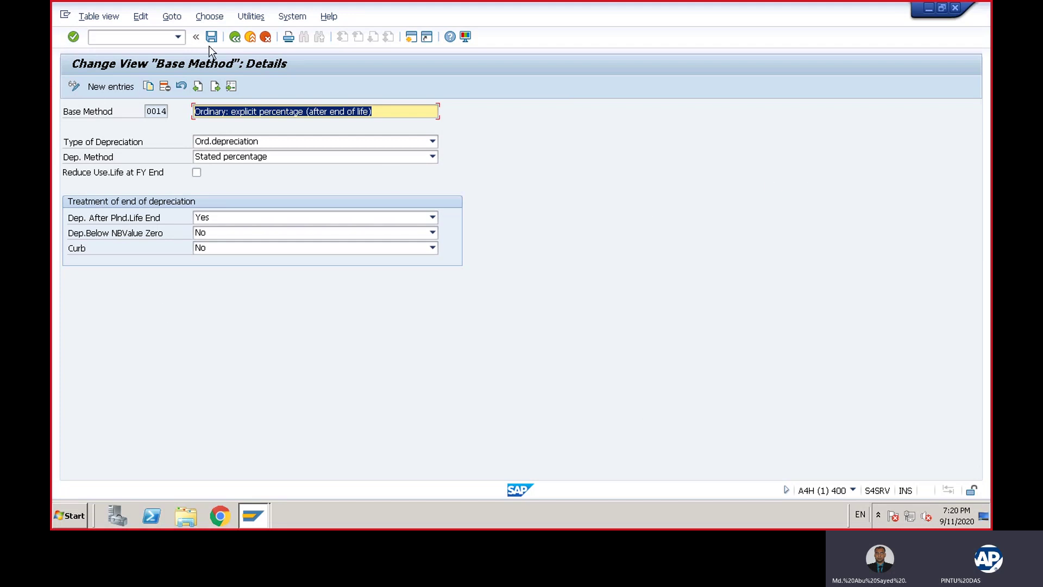
pyautogui.click(234, 36)
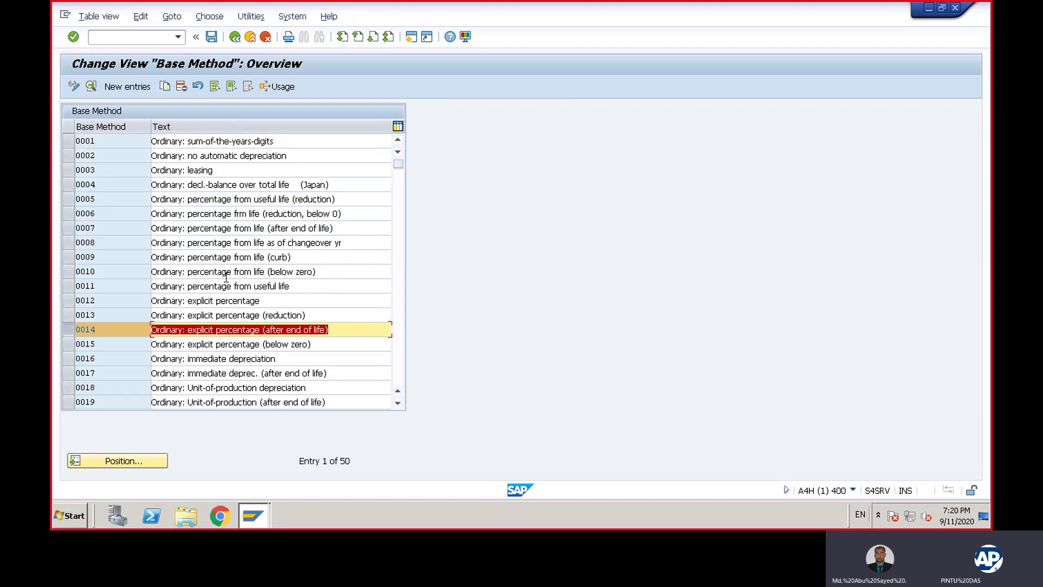
pyautogui.click(126, 86)
pyautogui.click(126, 87)
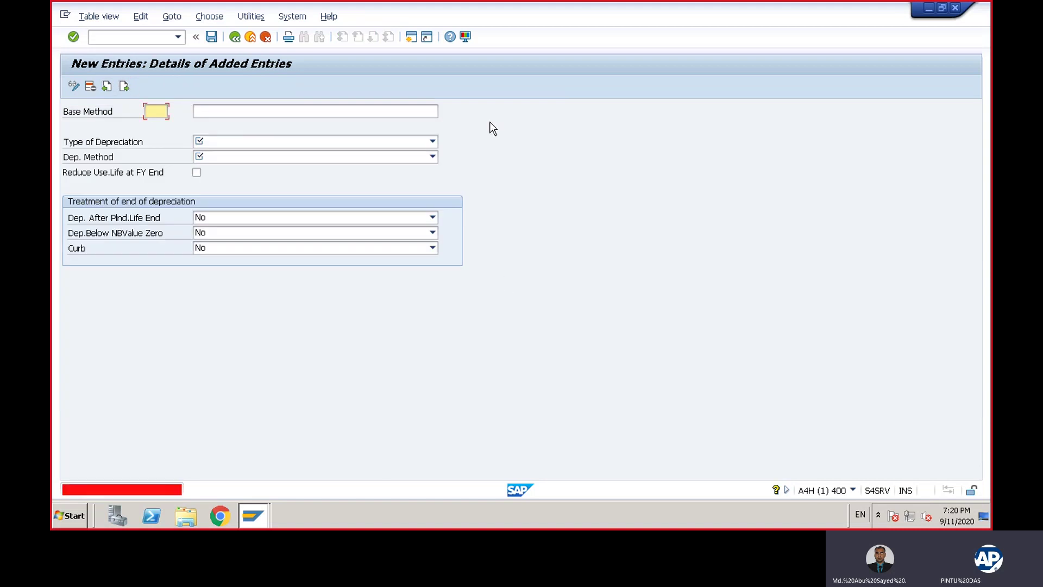
pyautogui.click(234, 38)
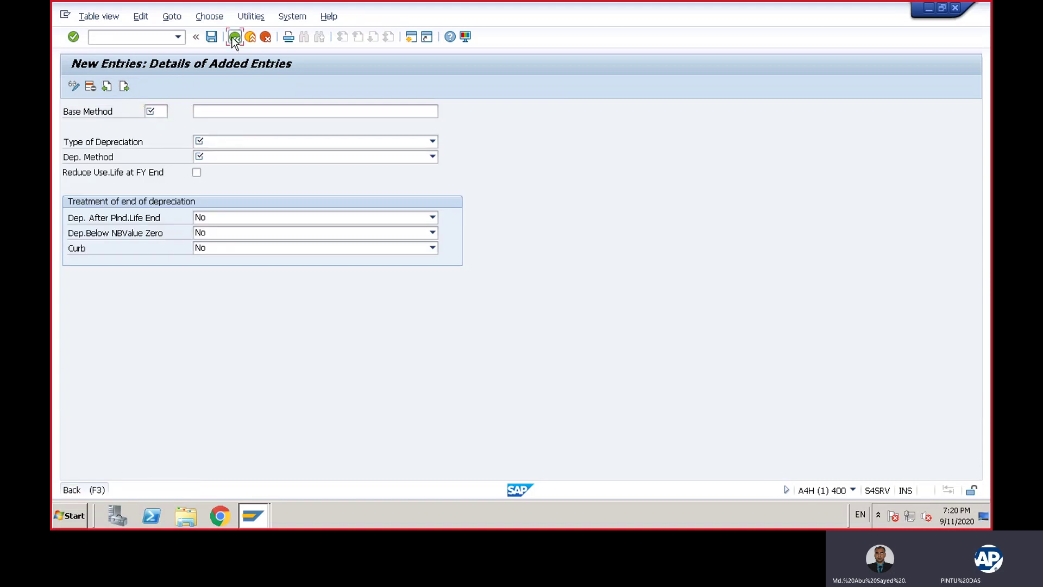
pyautogui.click(267, 37)
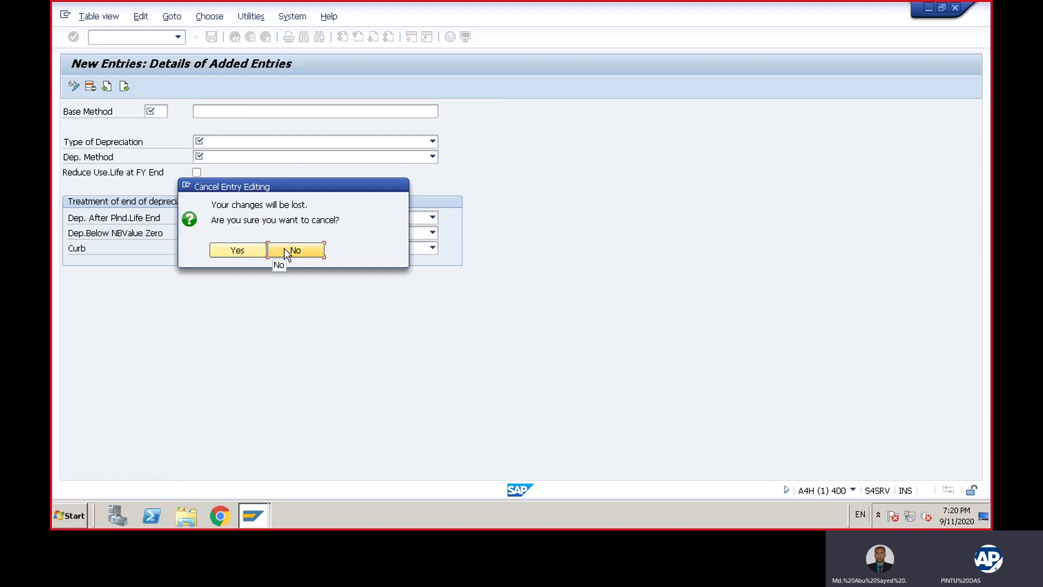
pyautogui.click(234, 250)
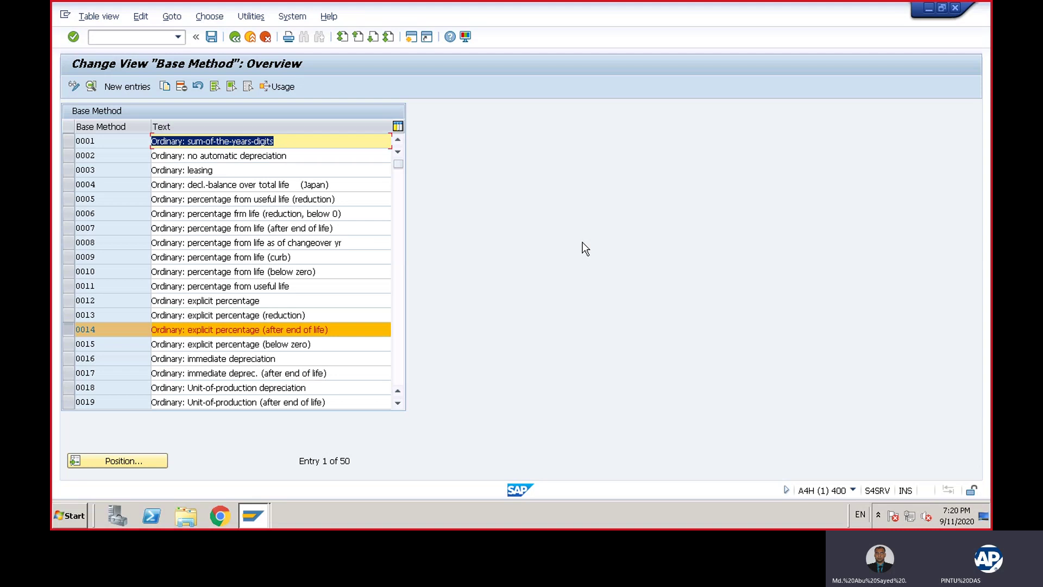
# Step: Leave the base methods and open Define Declining-Balance Methods for chart of depreciation 2222
pyautogui.click(235, 36)
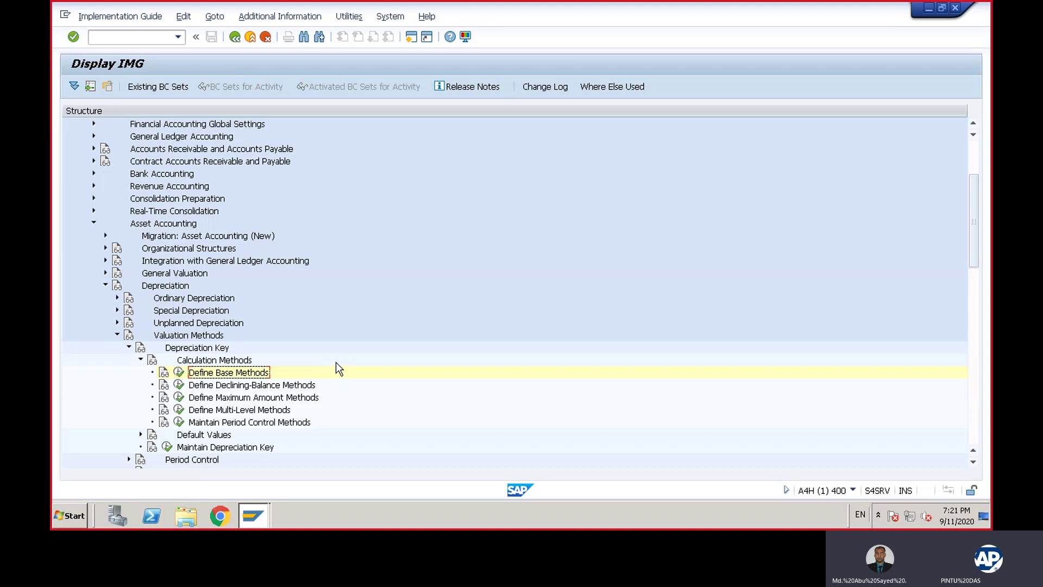
pyautogui.click(179, 385)
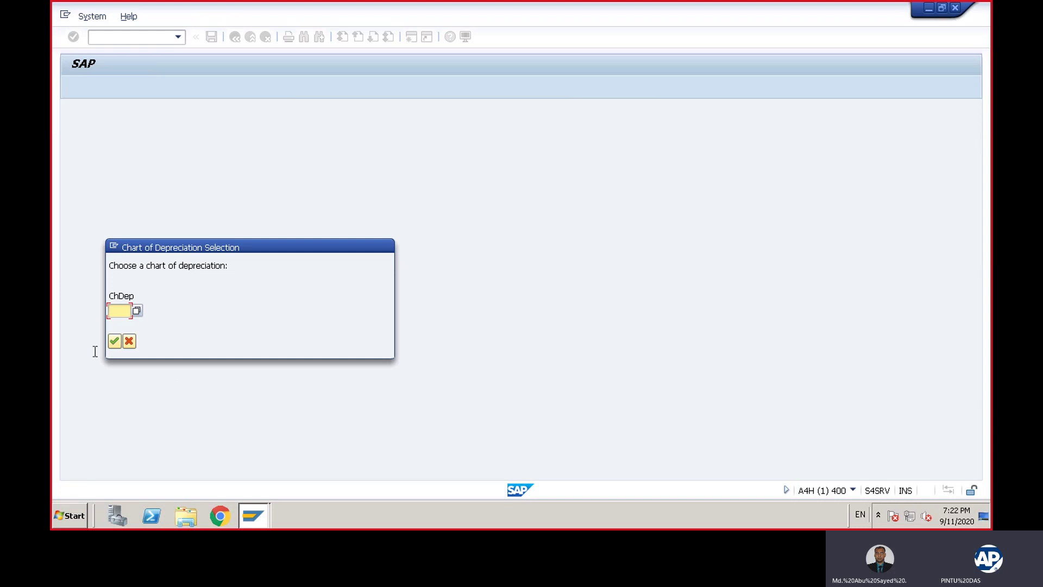
pyautogui.click(116, 310)
pyautogui.write('2222')
pyautogui.click(115, 341)
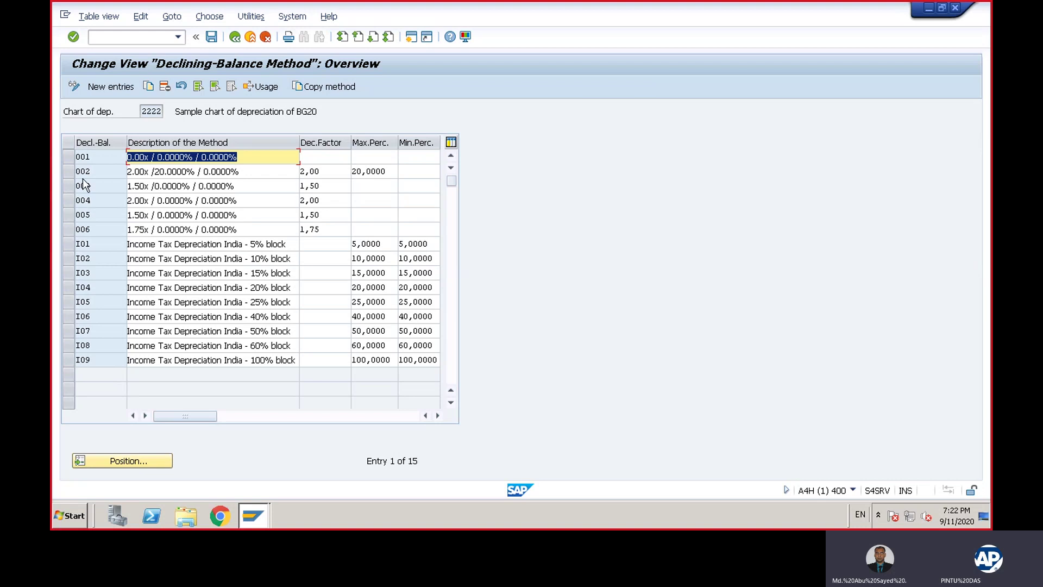
# Step: Examine declining-balance methods 001 and 002, and return to the IMG structure
pyautogui.click(65, 155)
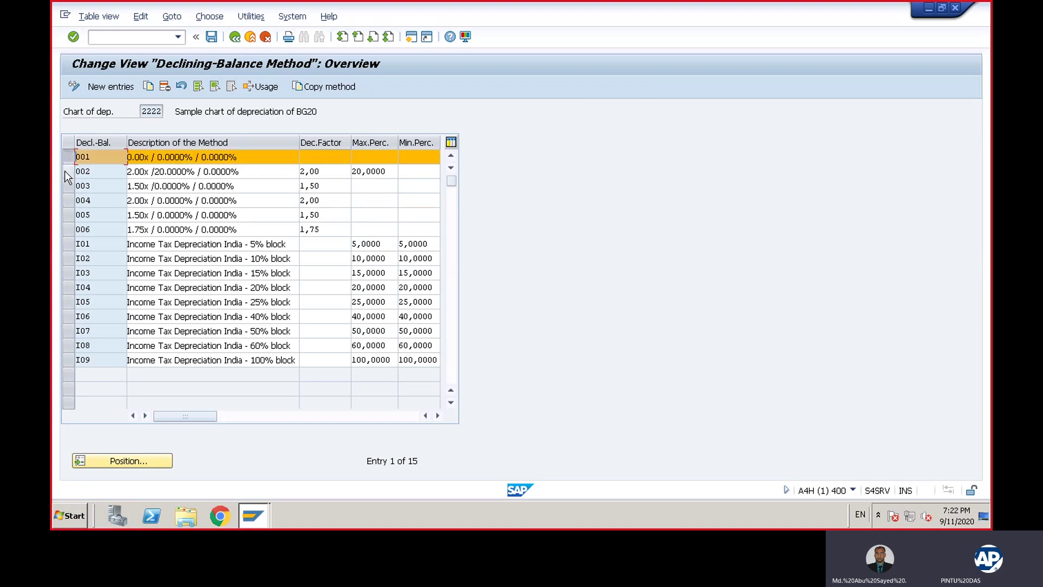
pyautogui.click(64, 170)
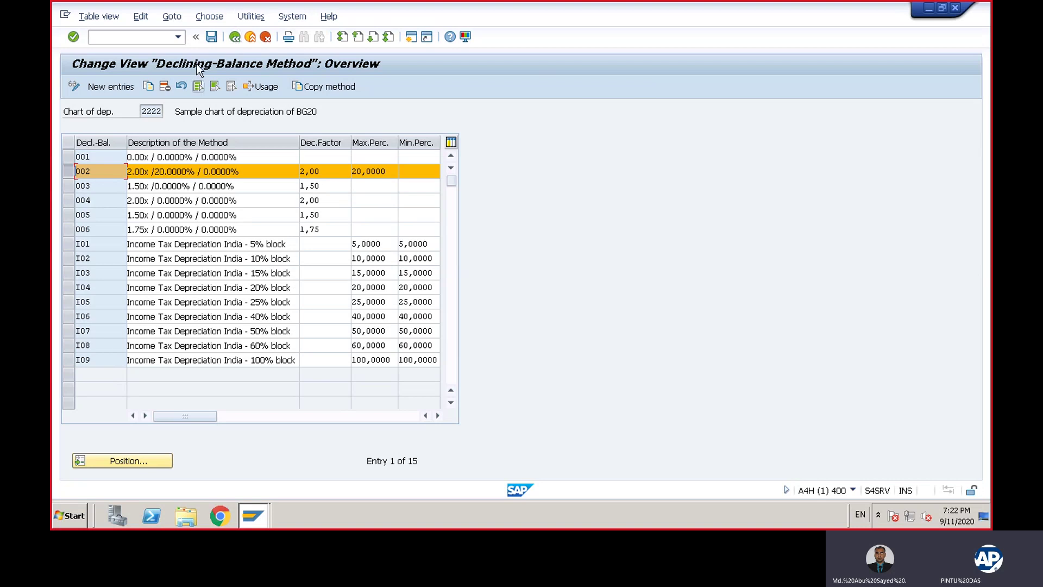
pyautogui.click(236, 37)
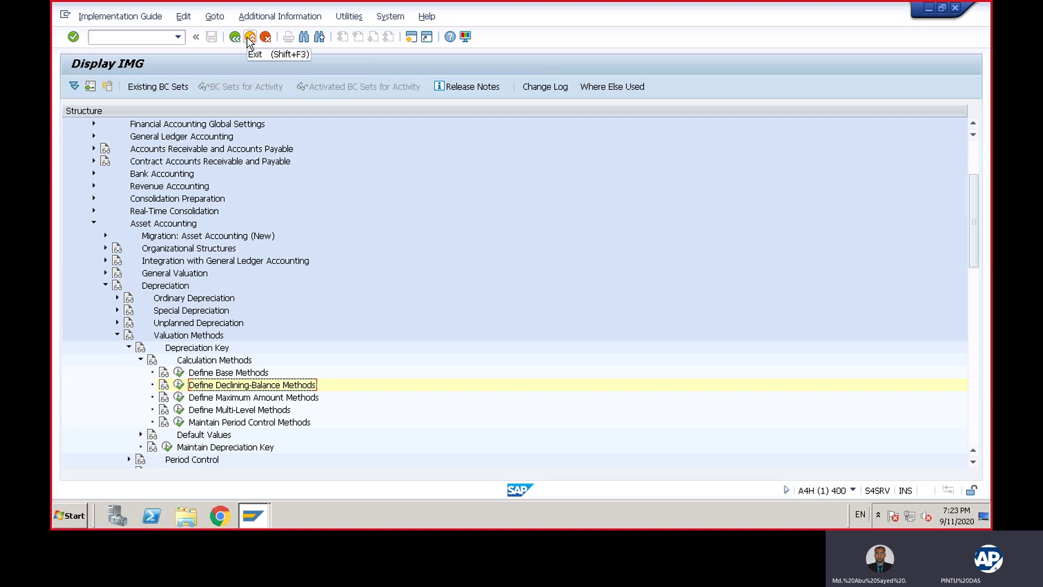
# Step: In Define Multi-Level Methods, start a new multilevel method A with the description "5 % Straight Line Method"
pyautogui.click(178, 410)
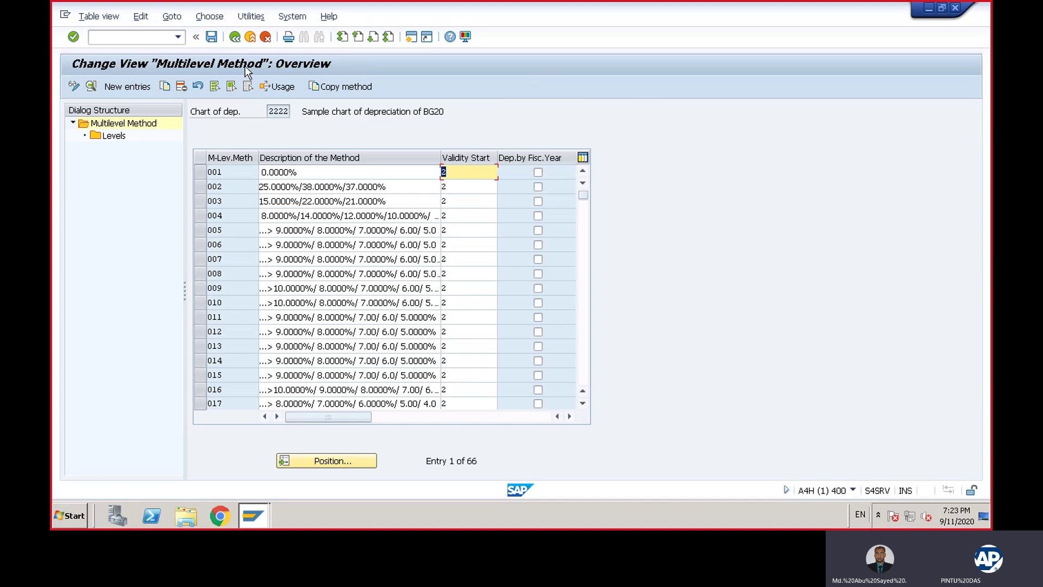
pyautogui.click(124, 86)
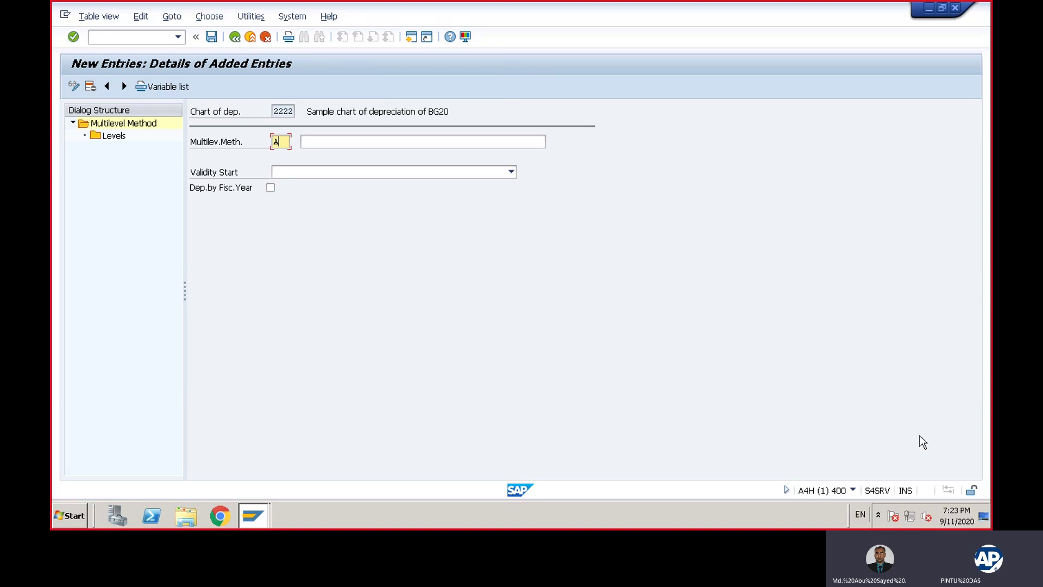
pyautogui.click(356, 141)
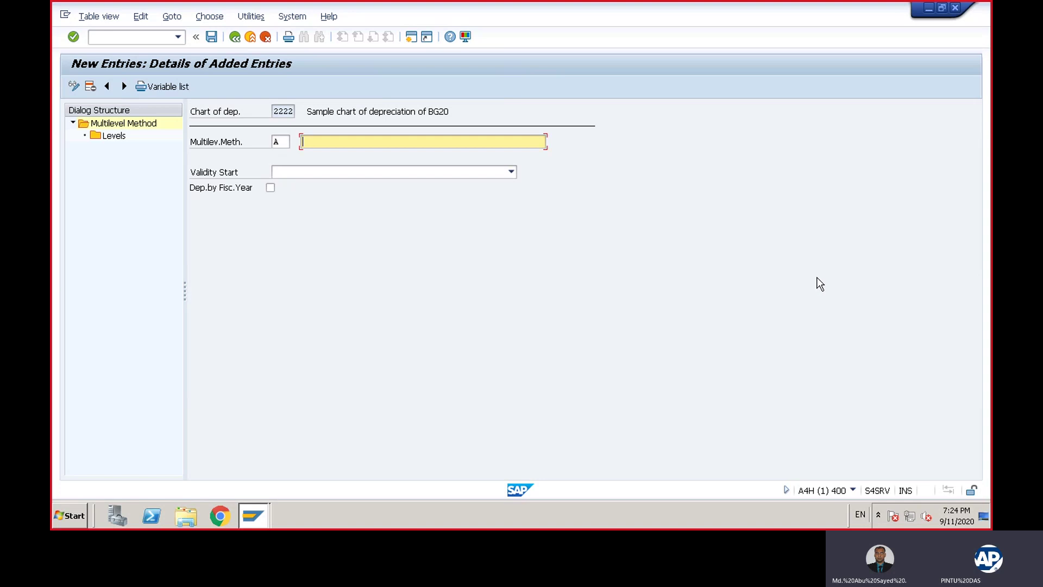
pyautogui.write('5 %  Straing')
pyautogui.press('BackSpace')
pyautogui.press('BackSpace')
pyautogui.write('ght')
pyautogui.write('ne Methok')
pyautogui.press('BackSpace')
pyautogui.write('d')
# Step: Set the method's validity start to From ordinary depreciation start date and save it in the proposed customizing request
pyautogui.click(512, 172)
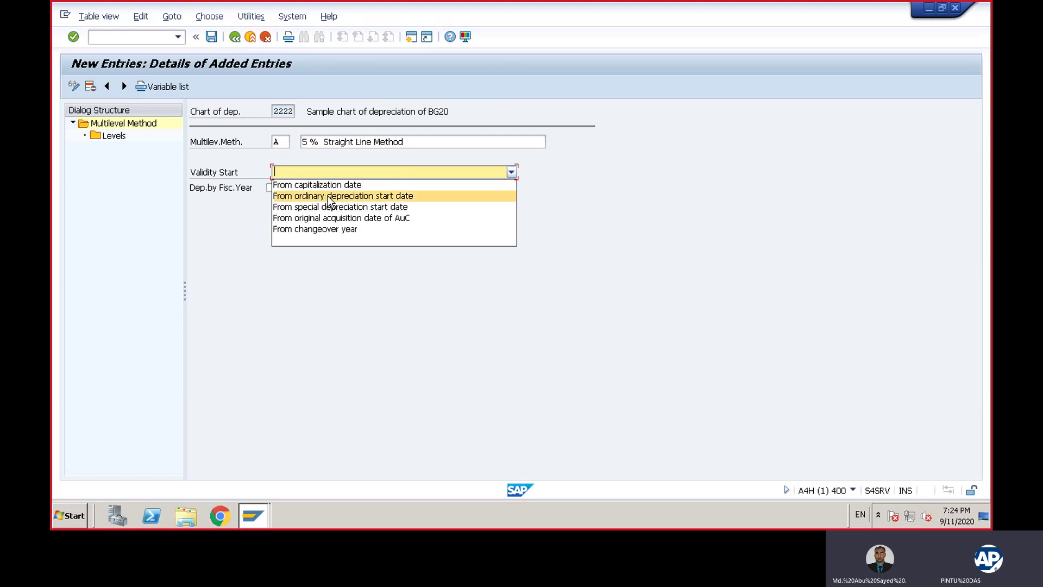
pyautogui.click(327, 196)
pyautogui.click(513, 171)
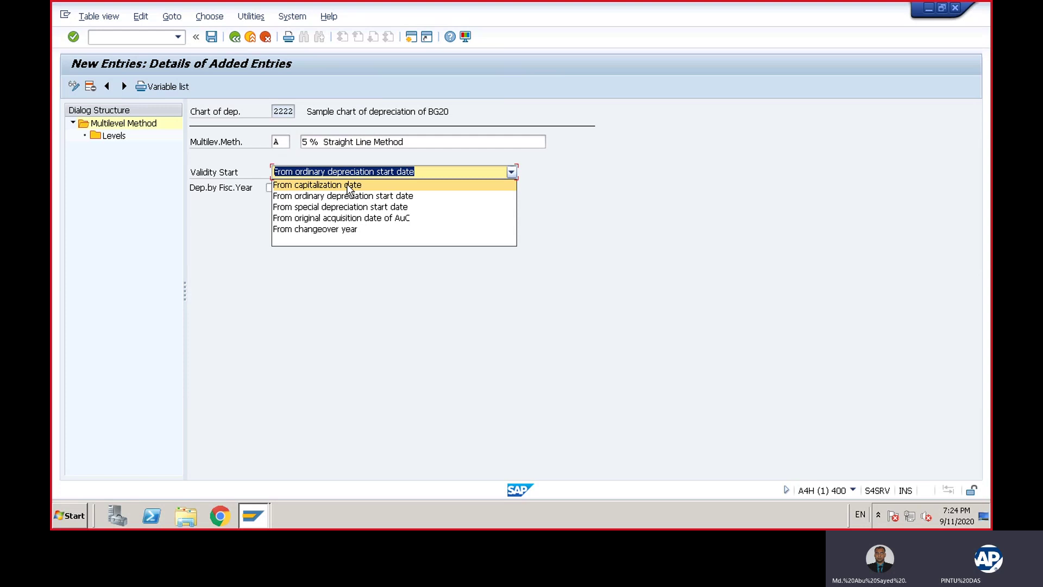
pyautogui.click(354, 196)
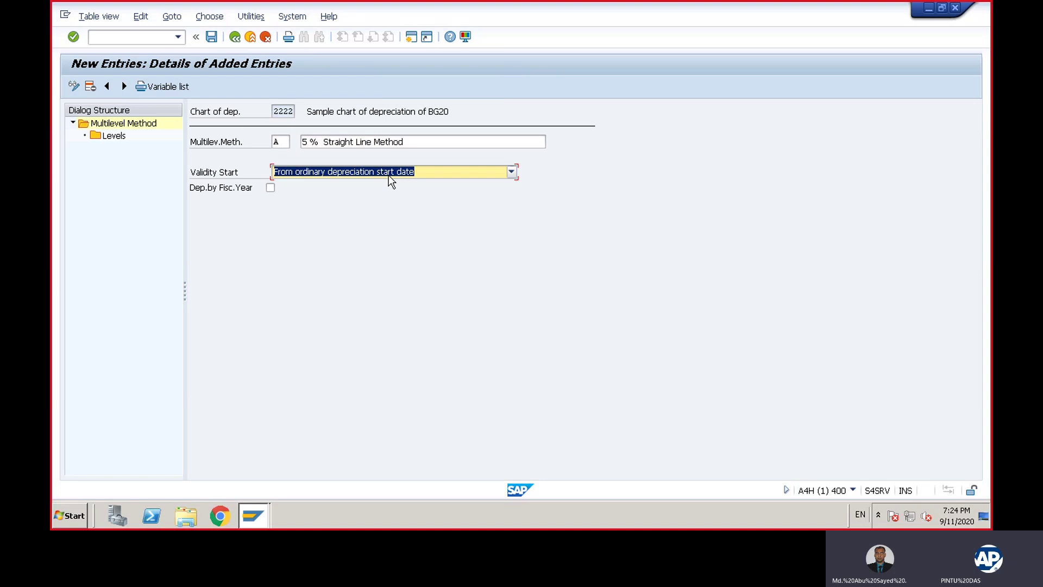
pyautogui.click(270, 188)
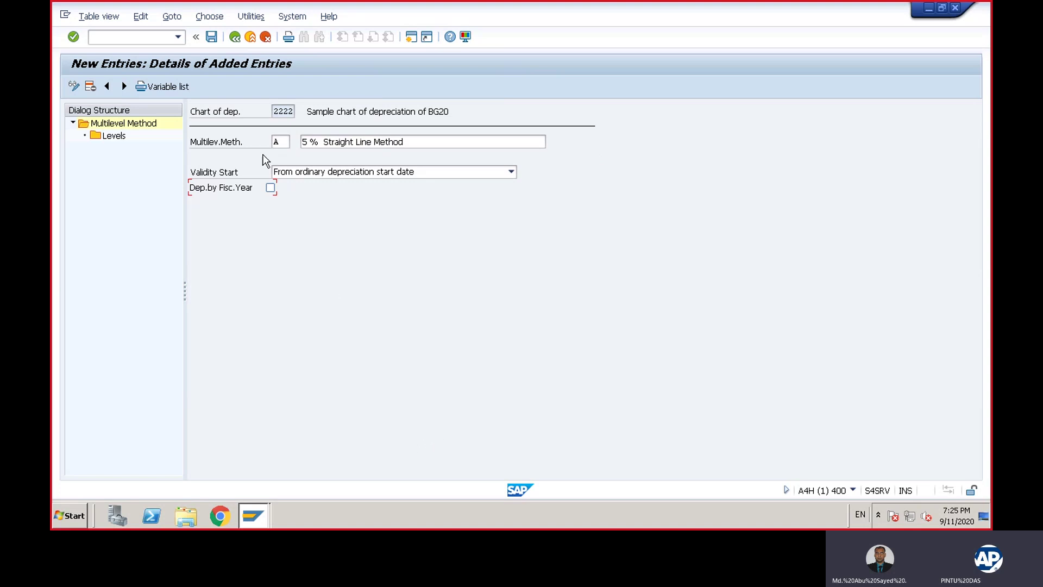
pyautogui.click(212, 36)
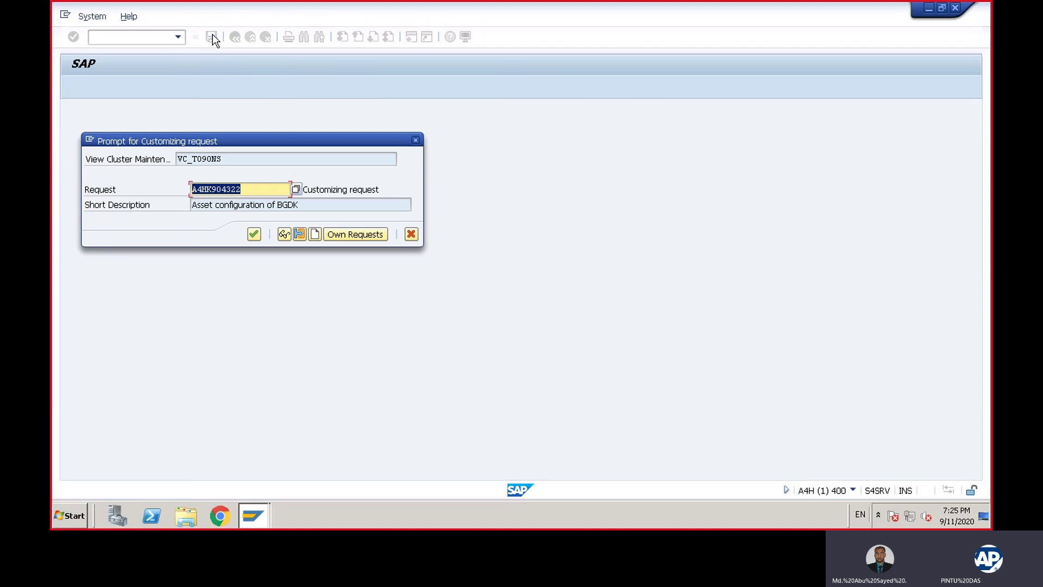
pyautogui.click(254, 235)
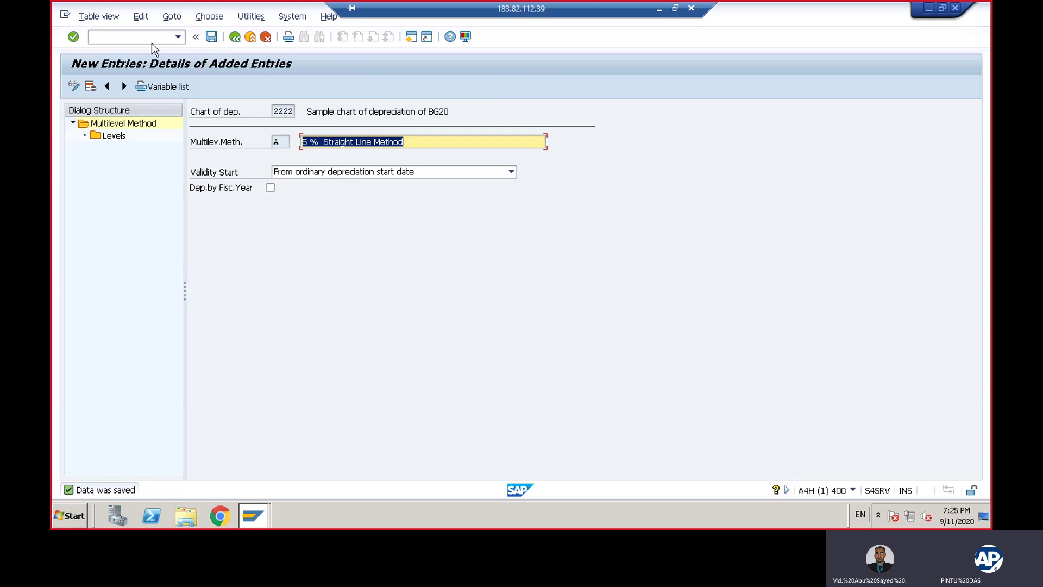
# Step: Add a level to multilevel method A with acquisition year 9999, validity of 999 years and period 12
pyautogui.doubleClick(111, 137)
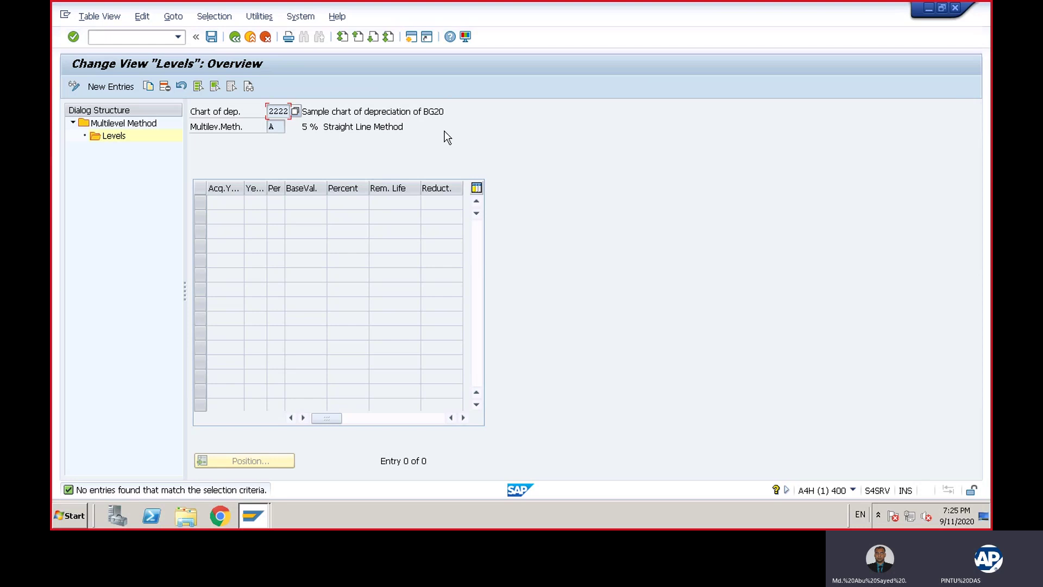
pyautogui.click(111, 87)
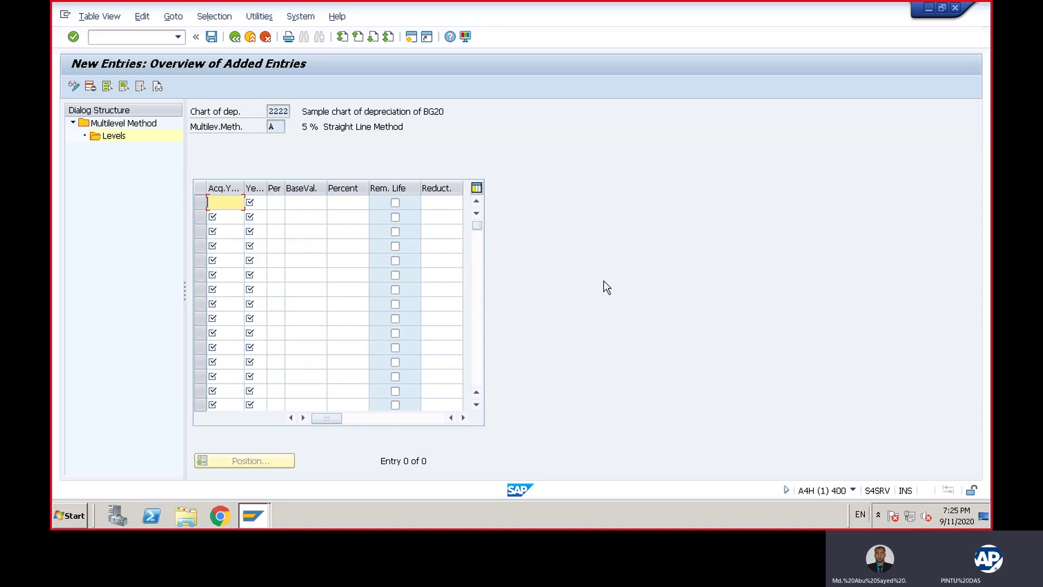
pyautogui.write('9999')
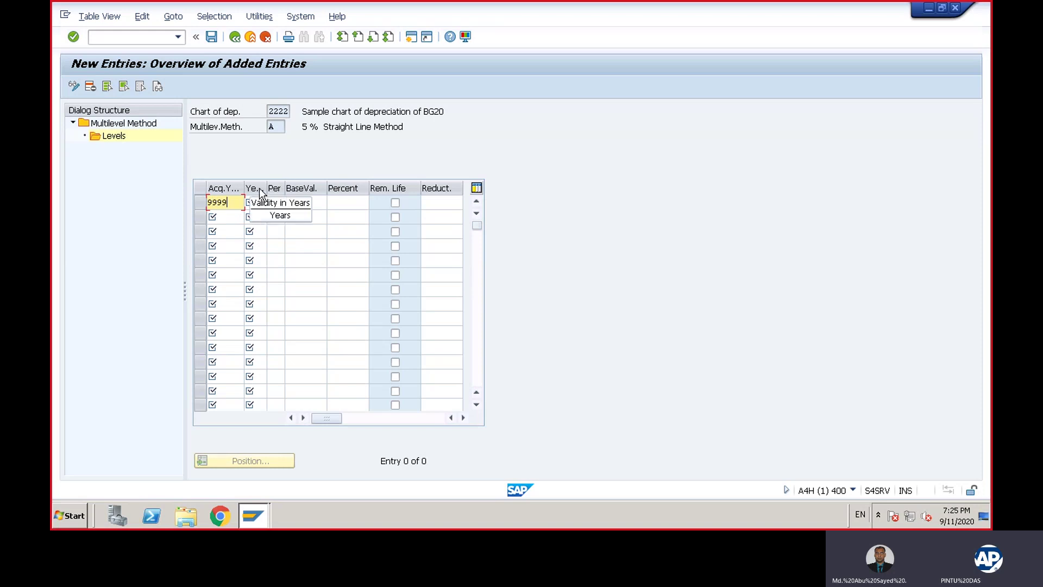
pyautogui.press('Tab')
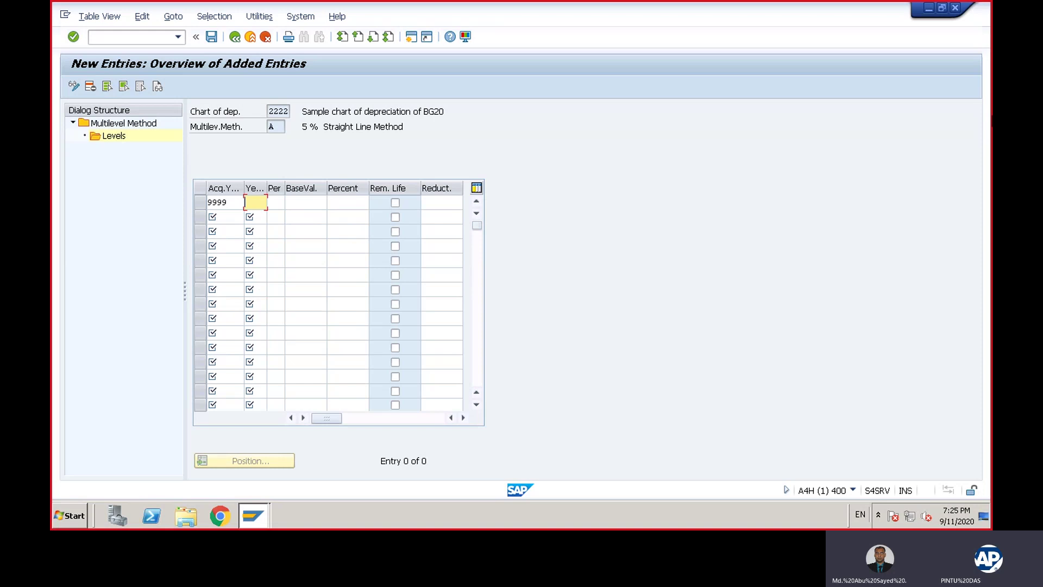
pyautogui.write('999')
pyautogui.press('Tab')
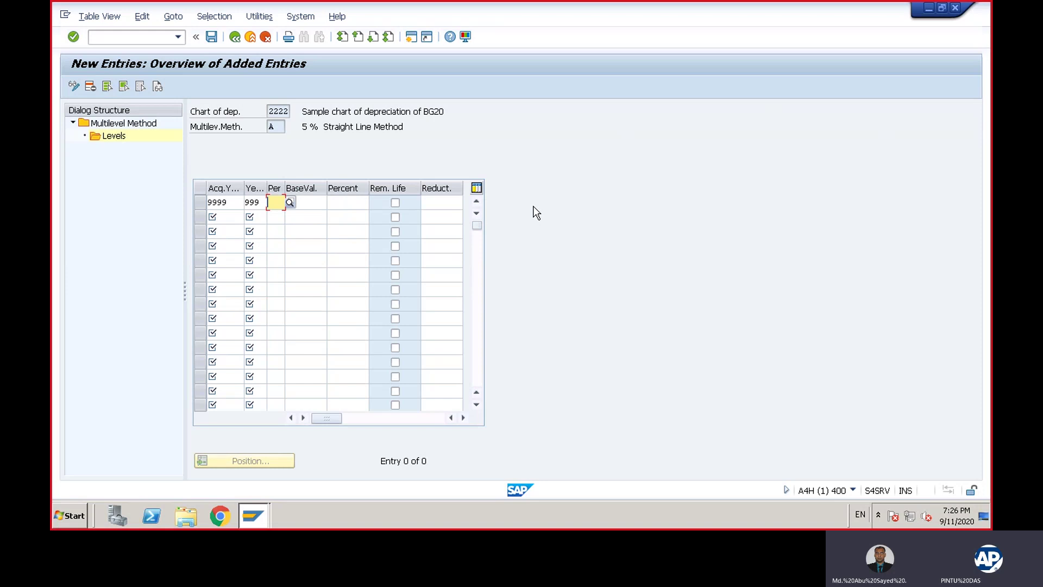
pyautogui.write('12')
pyautogui.press('Tab')
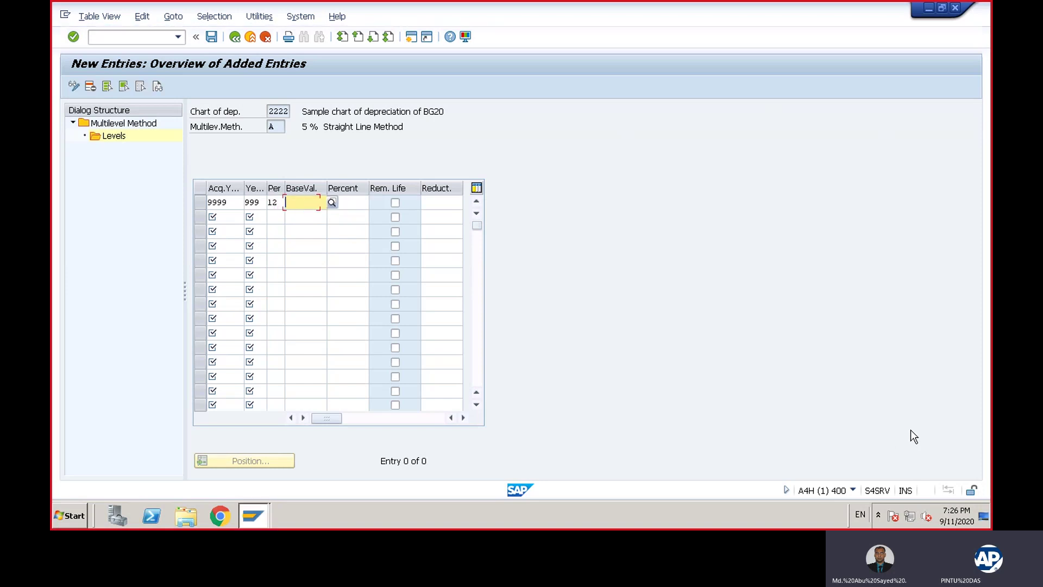
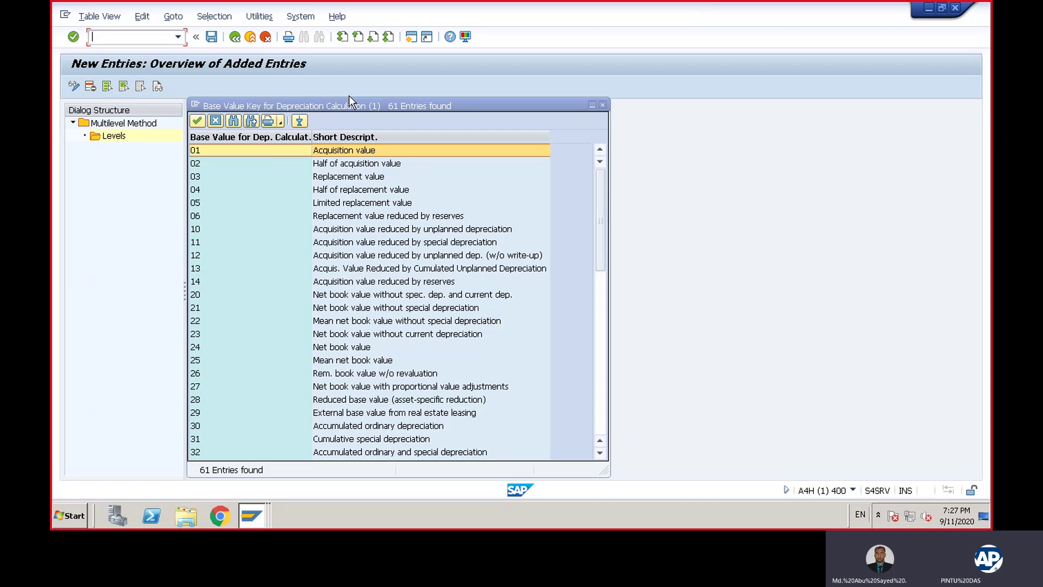
# Step: Give the new level base value 01 (Acquisition value) and 5 percent, and save the entry
pyautogui.doubleClick(374, 151)
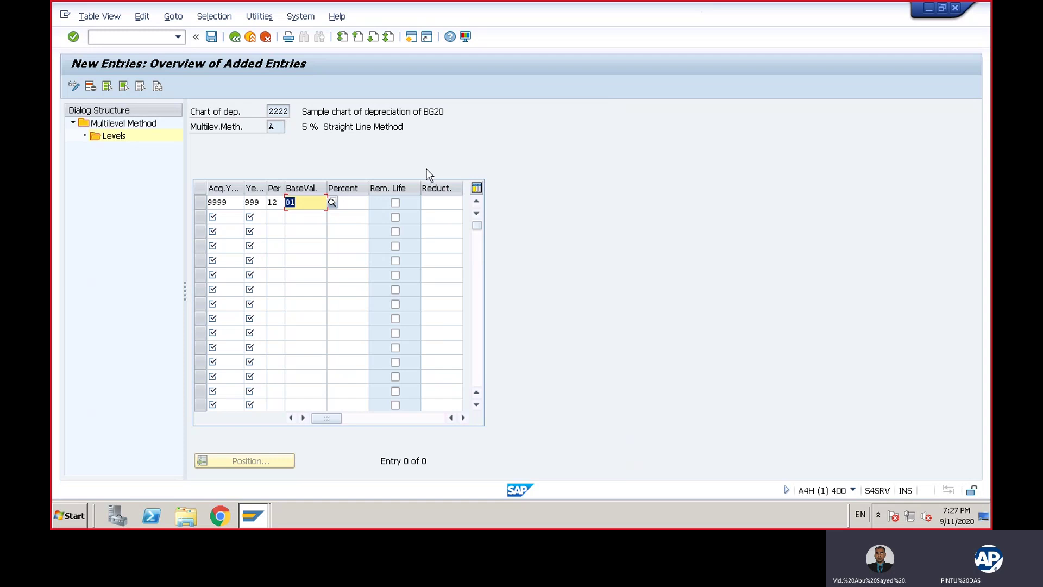
pyautogui.click(350, 206)
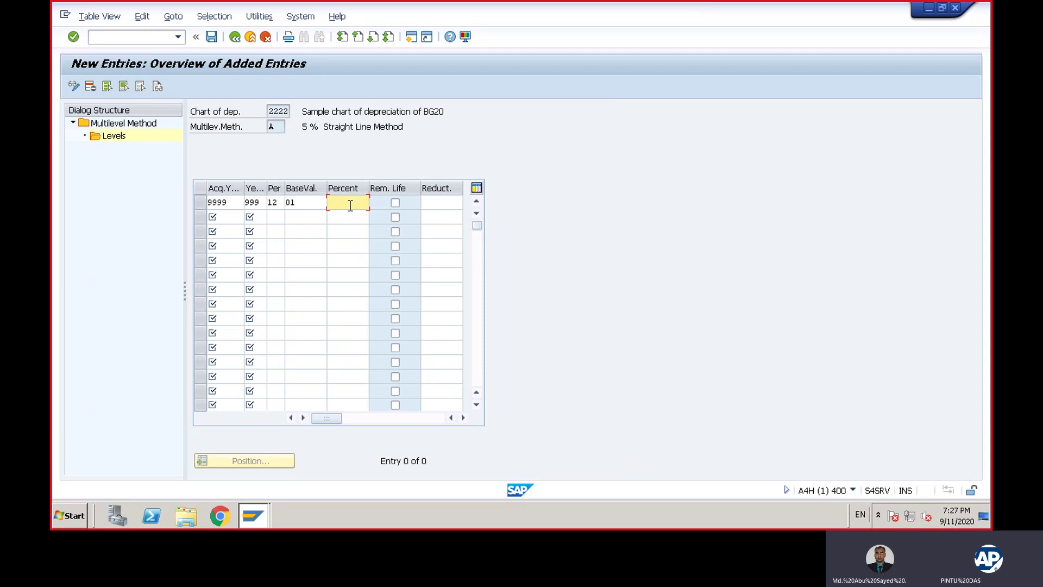
pyautogui.write('5')
pyautogui.click(212, 38)
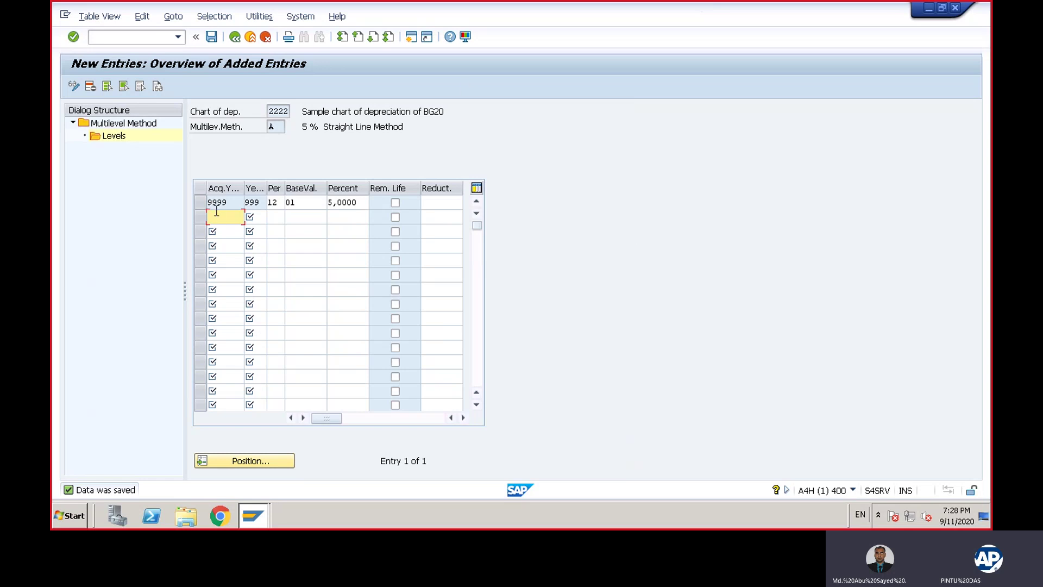
# Step: Review the saved level of multilevel method A and return to the method's header details
pyautogui.click(202, 202)
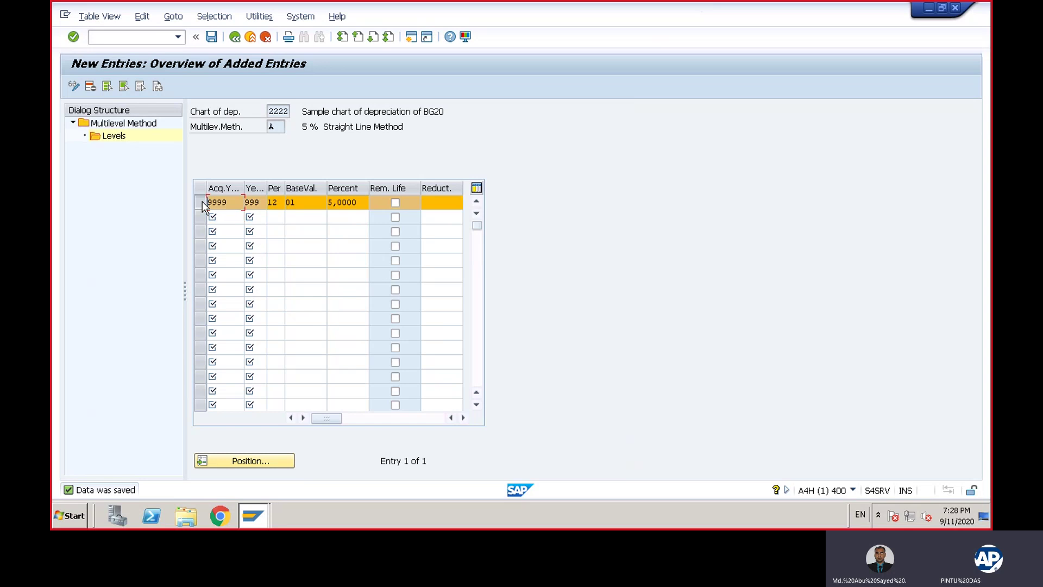
pyautogui.click(152, 123)
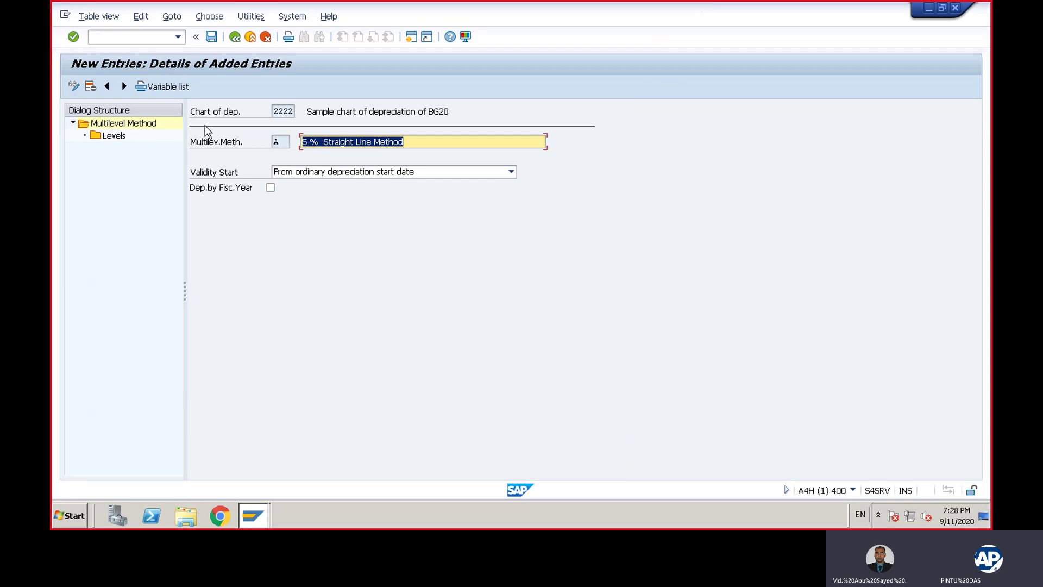
pyautogui.click(280, 142)
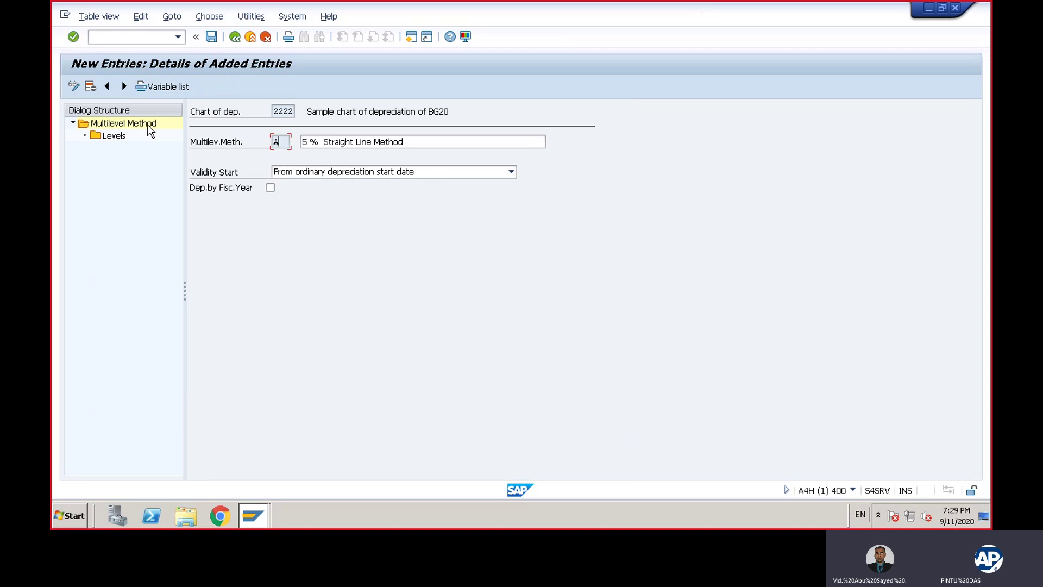
pyautogui.click(123, 136)
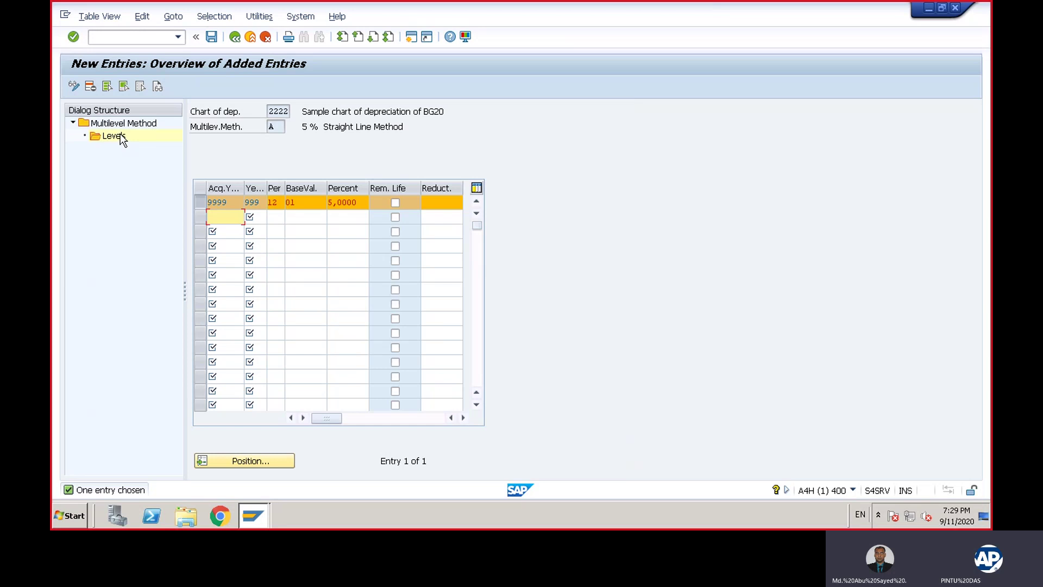
pyautogui.click(235, 37)
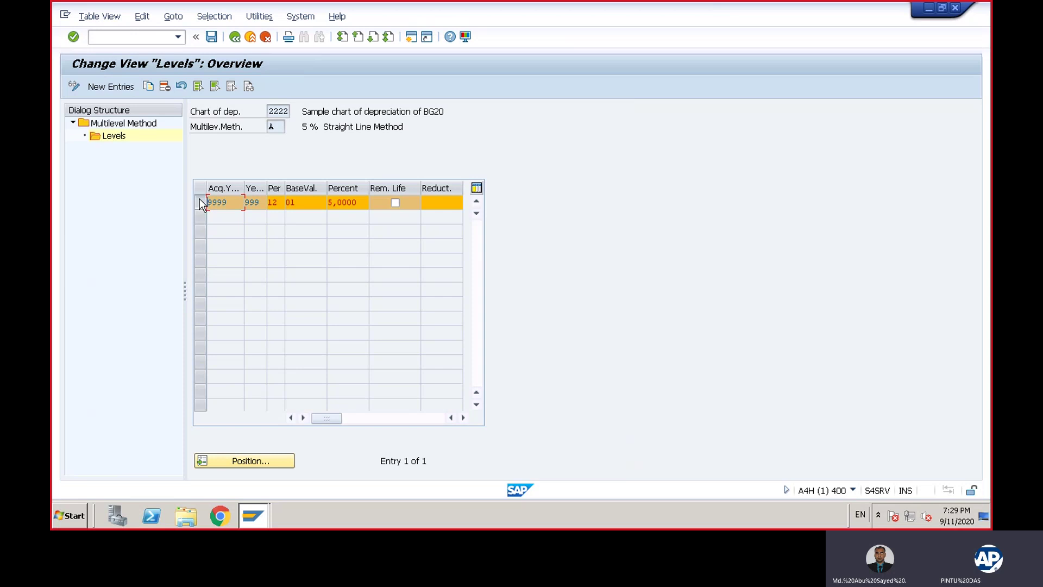
pyautogui.click(118, 124)
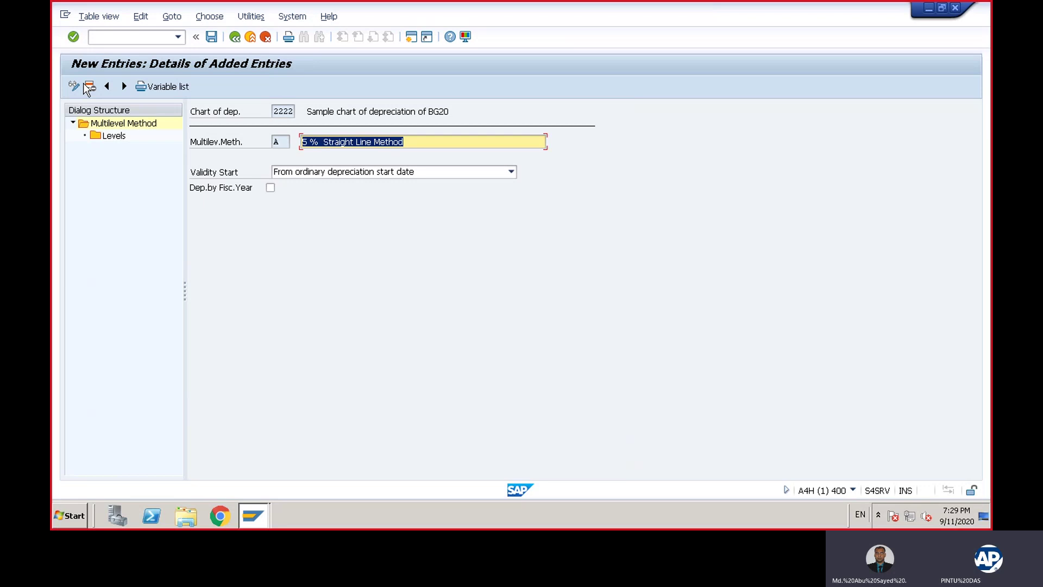
# Step: Start a new multilevel method A1 in chart of depreciation 2222 with the description 5 % Written Down Value
pyautogui.click(123, 87)
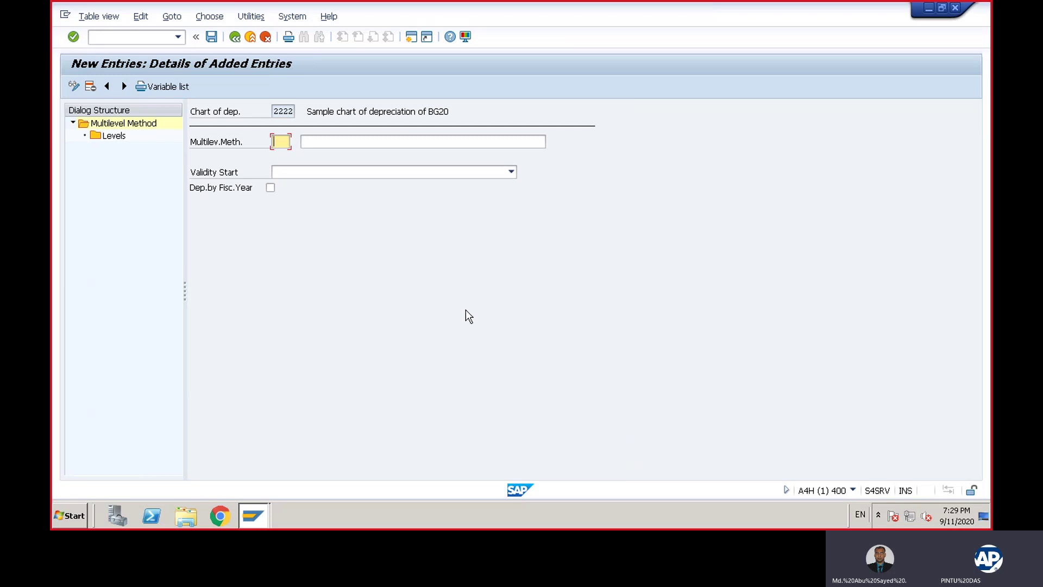
pyautogui.write('A1')
pyautogui.click(326, 140)
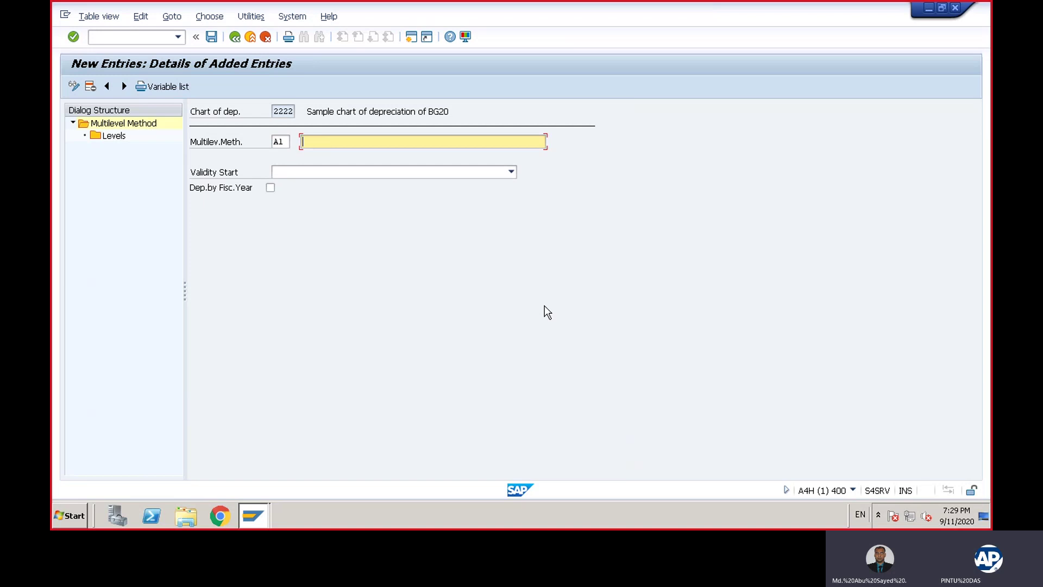
pyautogui.write('5 %')
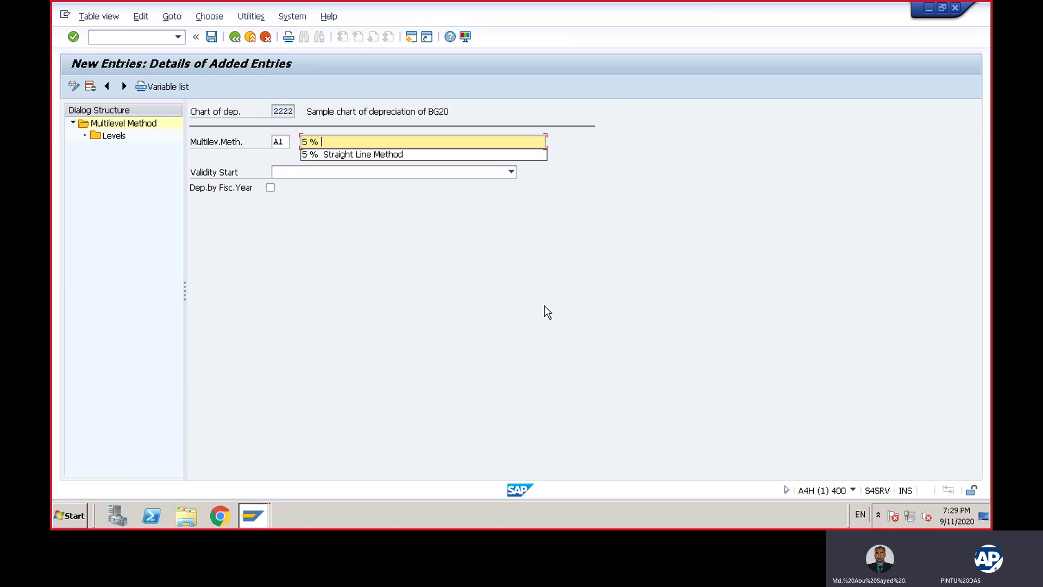
pyautogui.write(' Written')
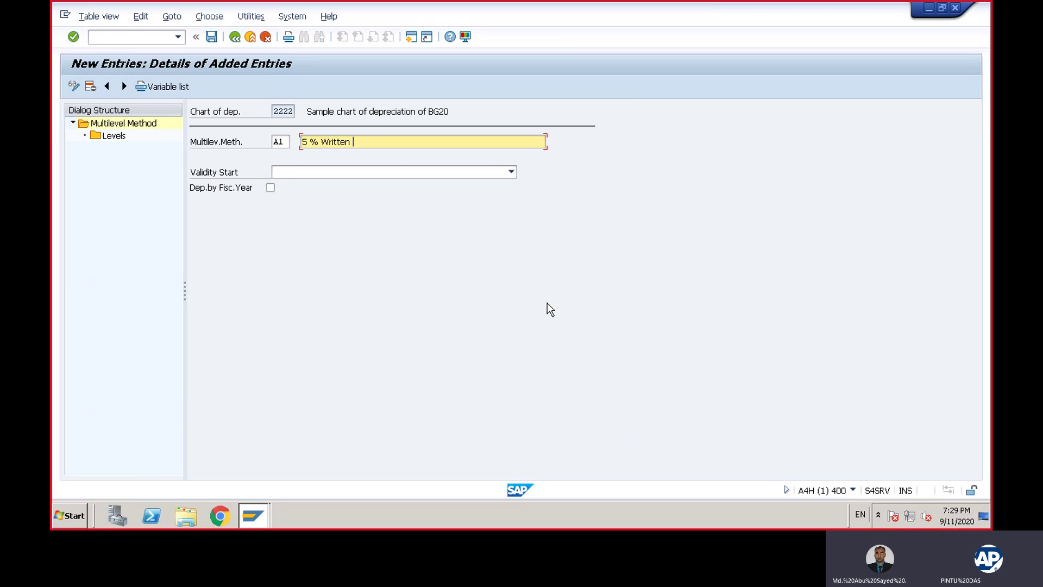
pyautogui.write('  Down Value')
# Step: Set method A1's validity start to From ordinary depreciation start date and save the method
pyautogui.click(511, 172)
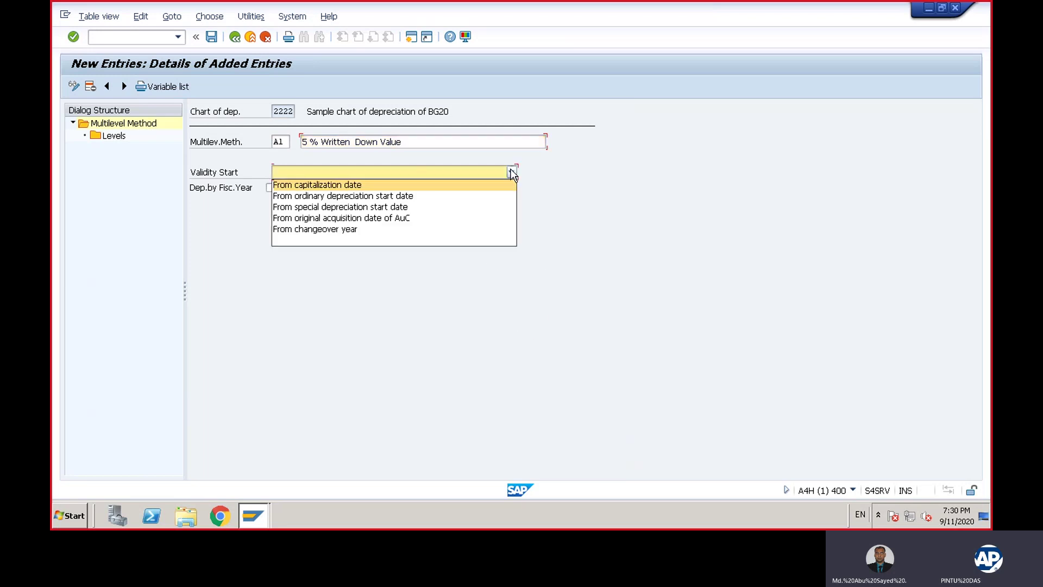
pyautogui.click(340, 197)
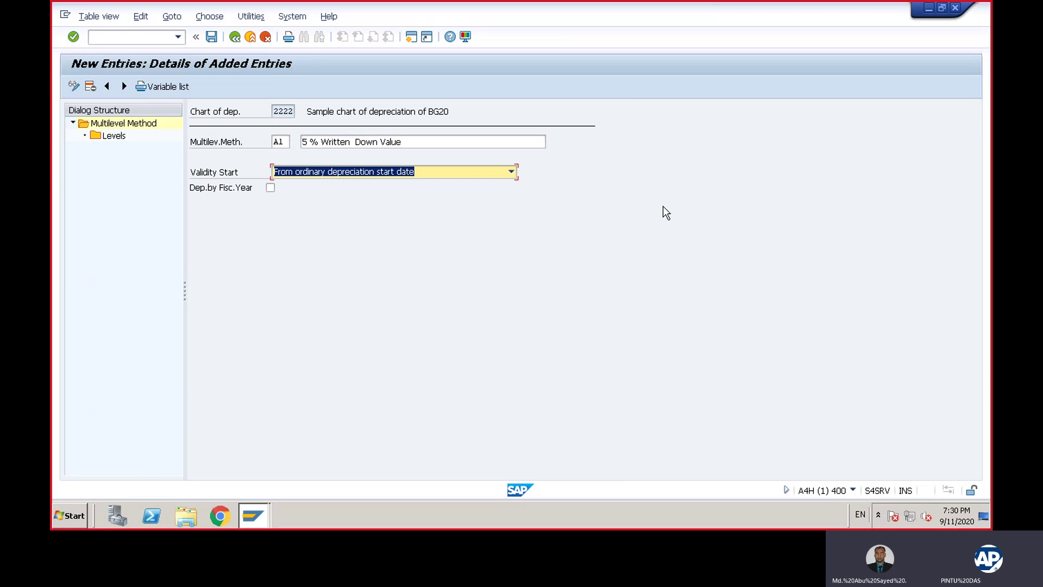
pyautogui.click(211, 38)
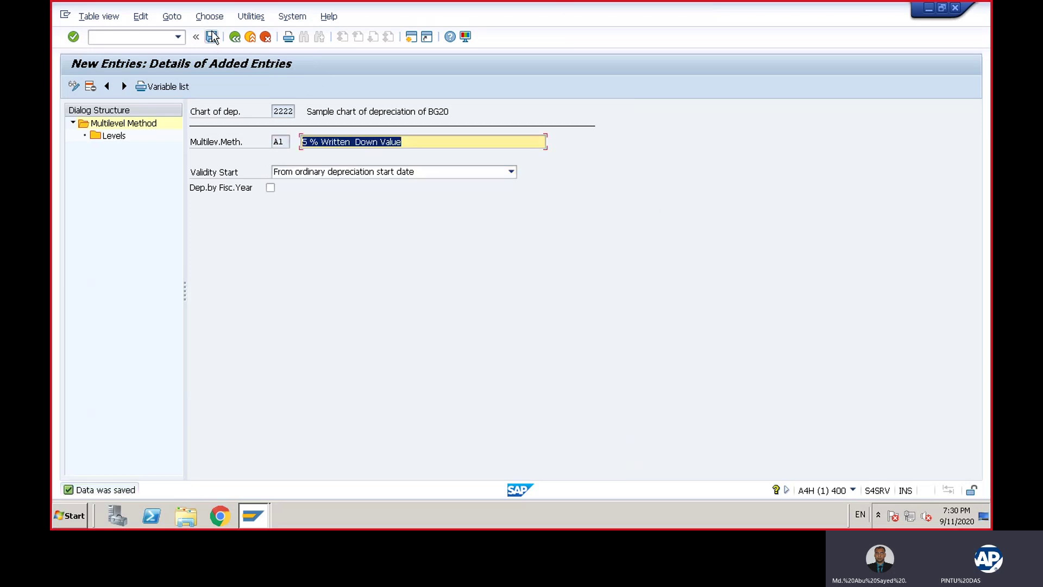
# Step: Add a level to multilevel method A1 with acquisition year 9999, validity of 999 years and period 12
pyautogui.doubleClick(114, 136)
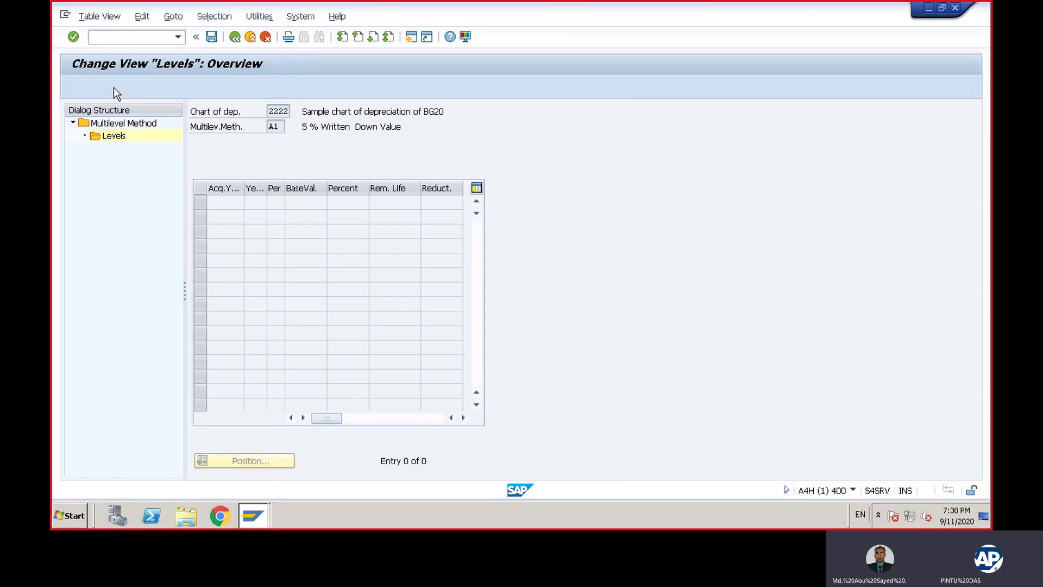
pyautogui.click(111, 86)
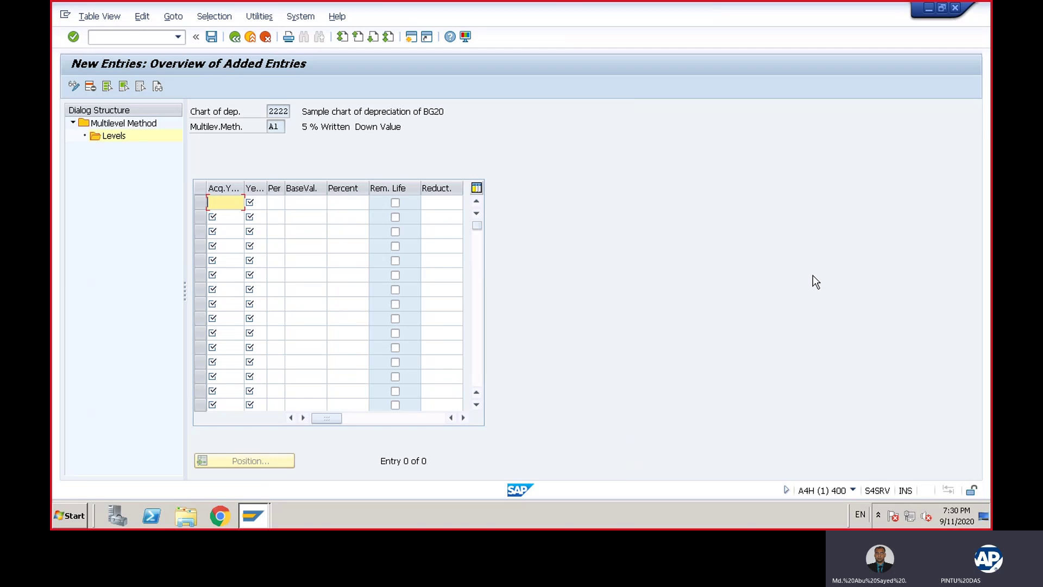
pyautogui.write('9999')
pyautogui.click(256, 203)
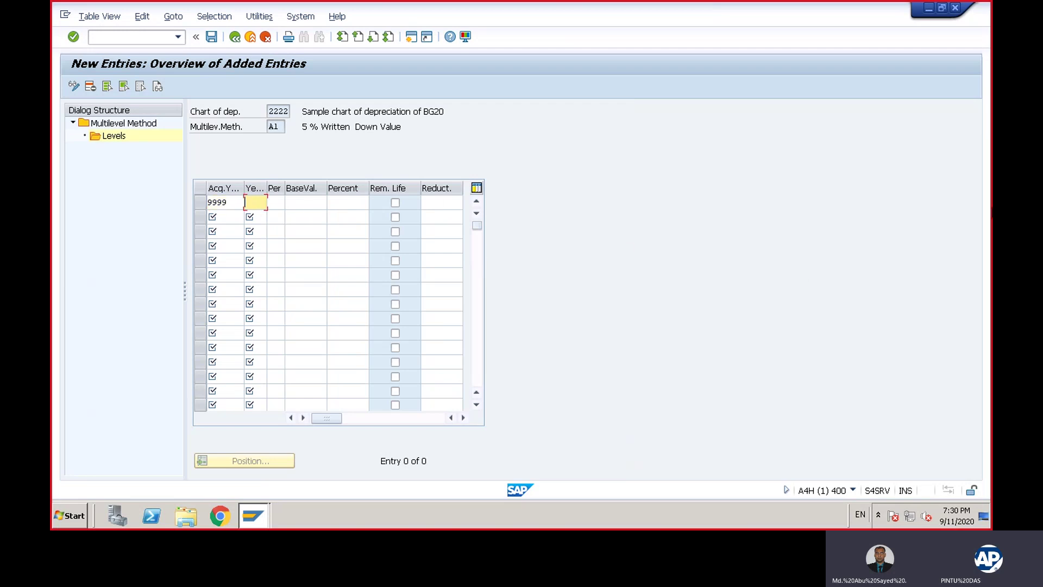
pyautogui.write('999')
pyautogui.click(278, 202)
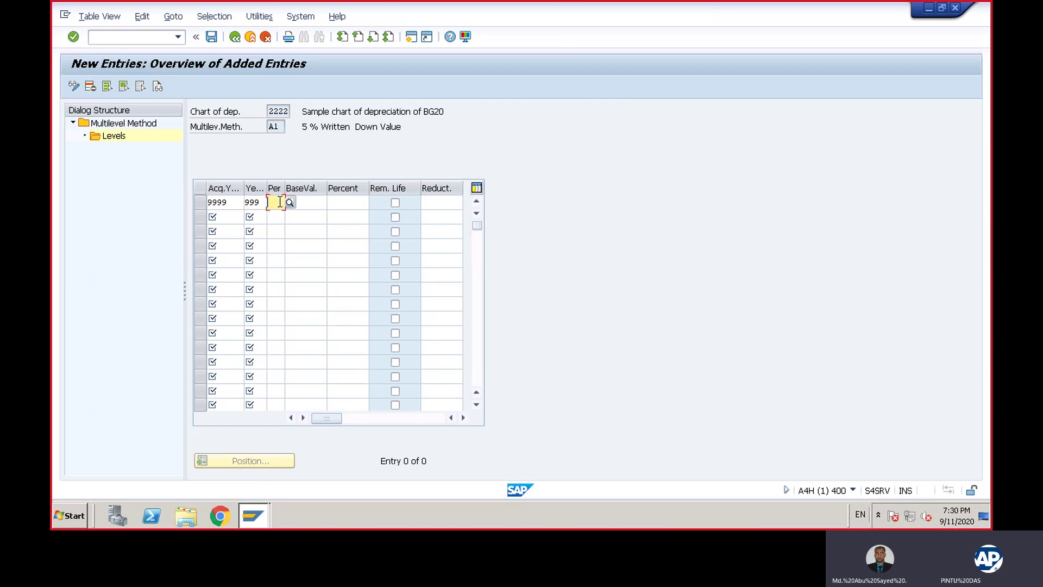
pyautogui.write('12')
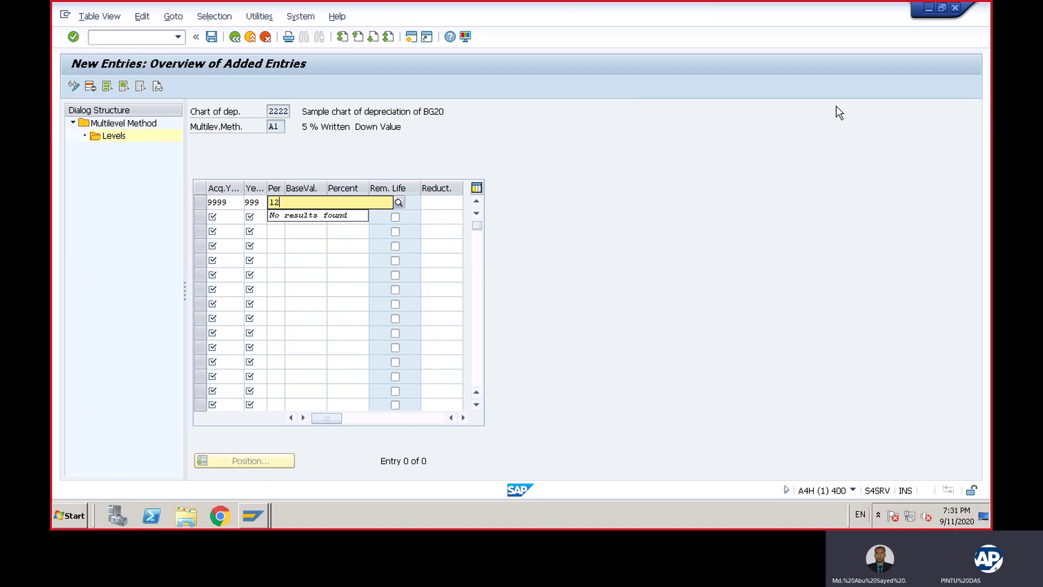
pyautogui.press('Tab')
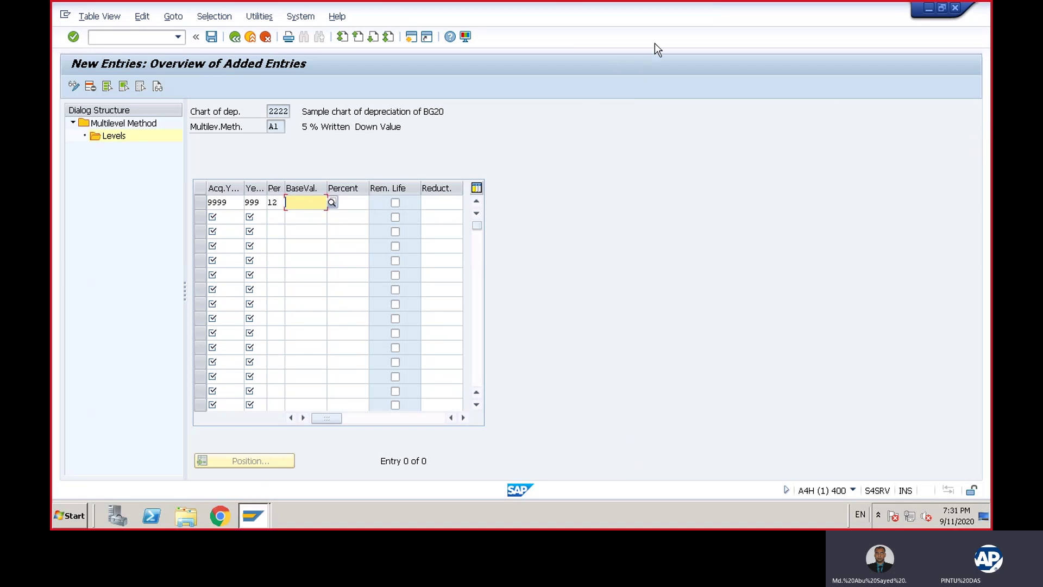
# Step: Give the A1 level base value 24 (Net book value) and 5 percent, and save the entry
pyautogui.click(331, 202)
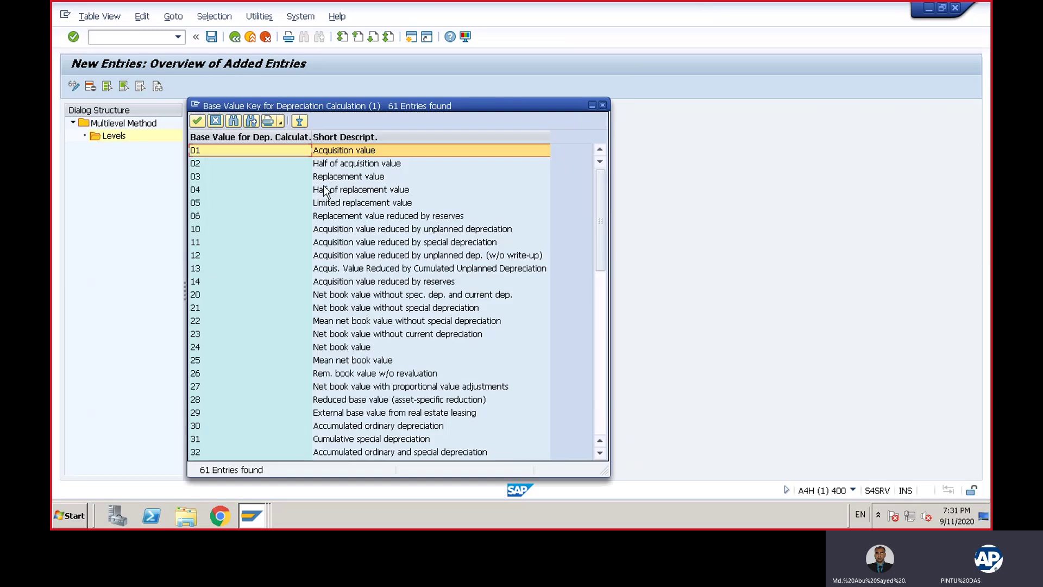
pyautogui.doubleClick(336, 348)
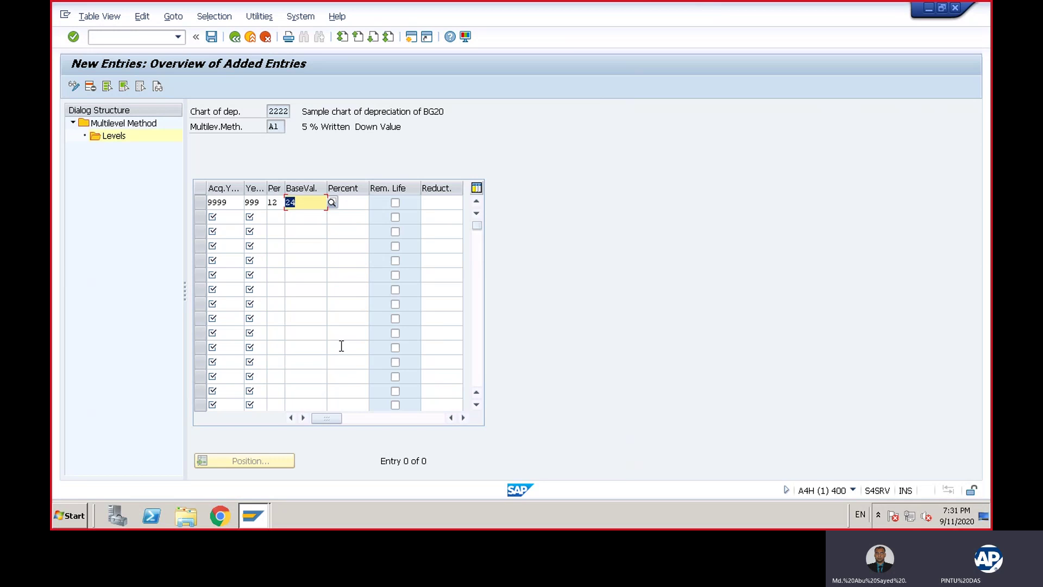
pyautogui.click(349, 203)
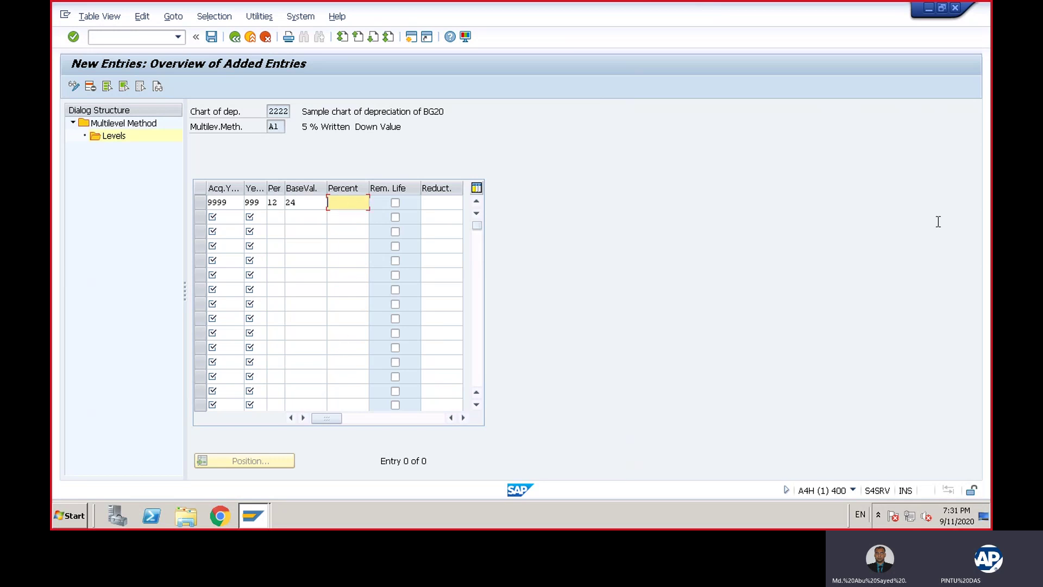
pyautogui.write('5')
pyautogui.click(211, 36)
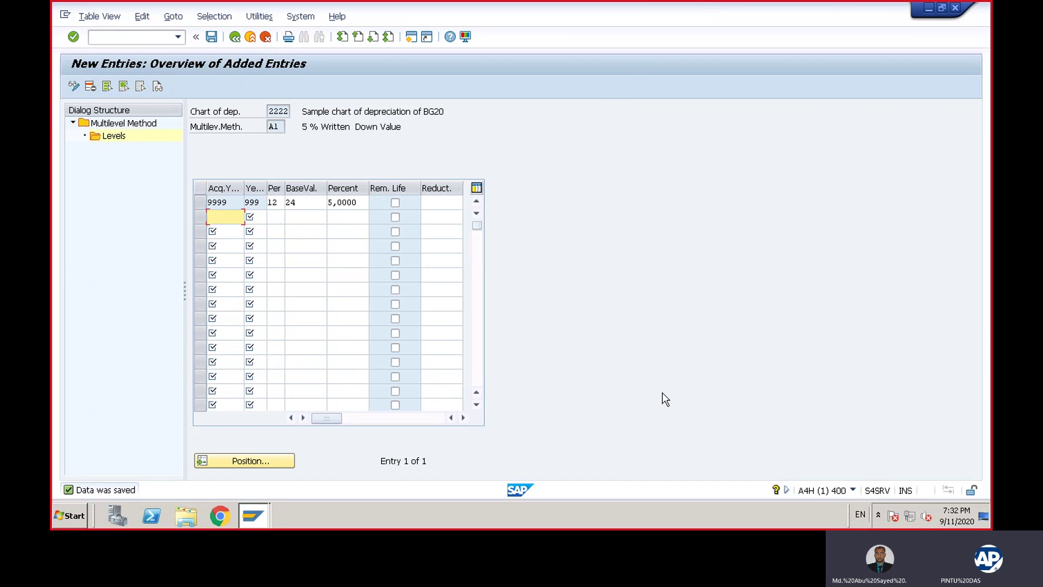
pyautogui.click(211, 36)
# Step: Leave the multilevel method maintenance and open the Maintain Period Control Methods activity in the implementation guide
pyautogui.click(238, 39)
pyautogui.click(236, 38)
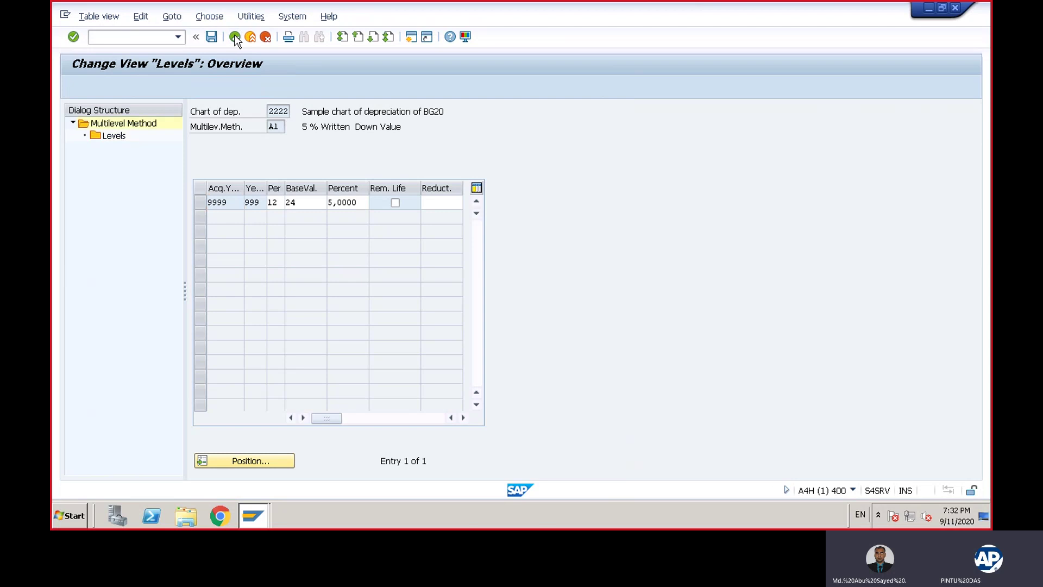
pyautogui.click(235, 38)
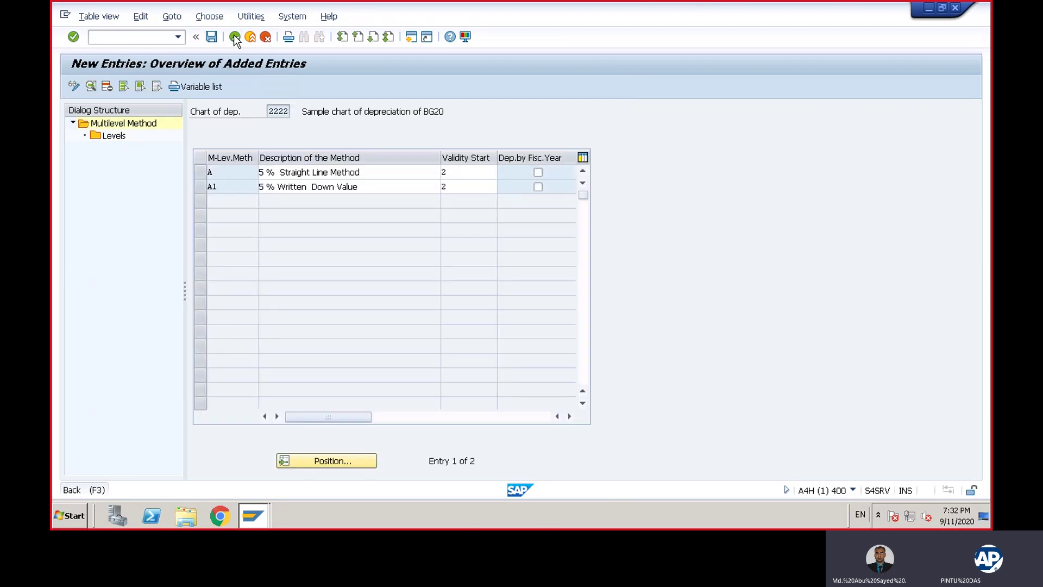
pyautogui.click(234, 38)
pyautogui.click(235, 38)
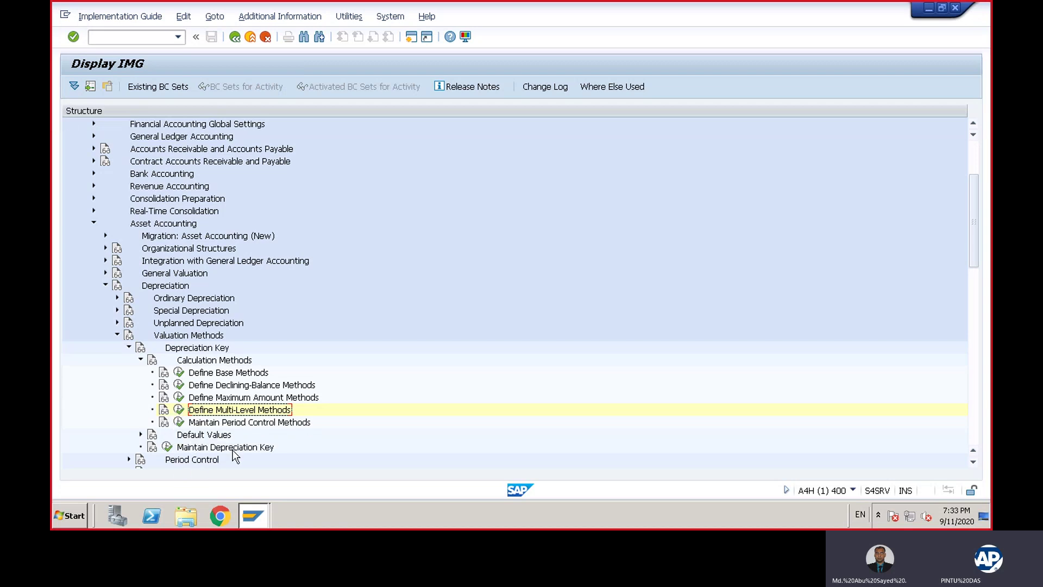
pyautogui.click(179, 423)
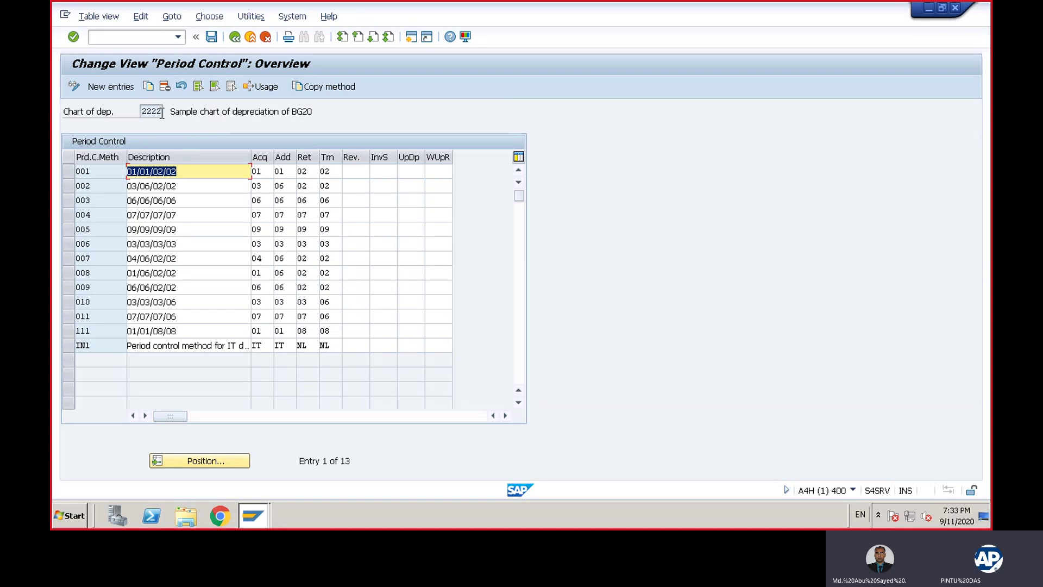
pyautogui.click(113, 88)
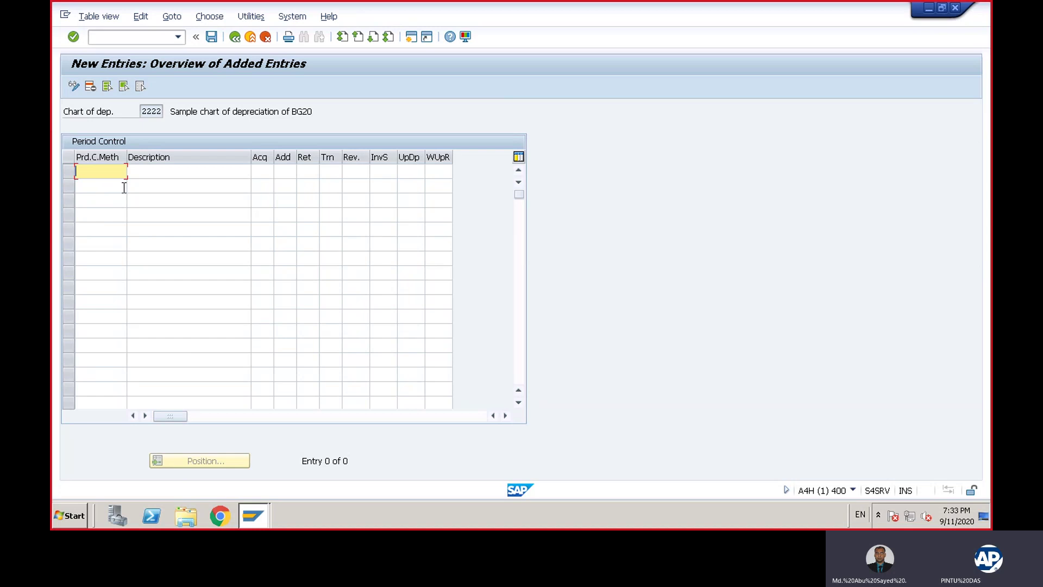
pyautogui.write('006')
pyautogui.click(149, 174)
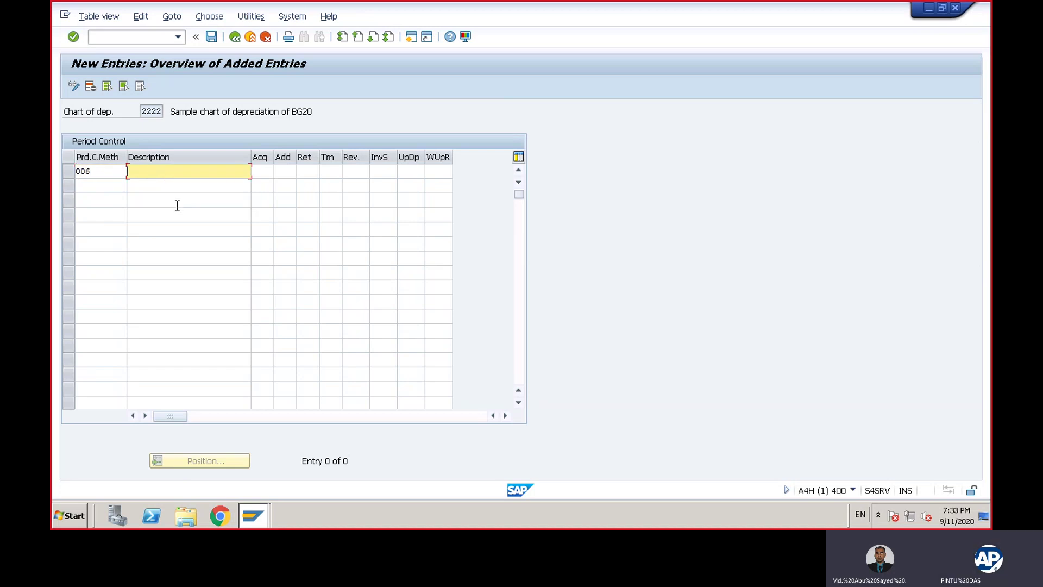
pyautogui.click(107, 172)
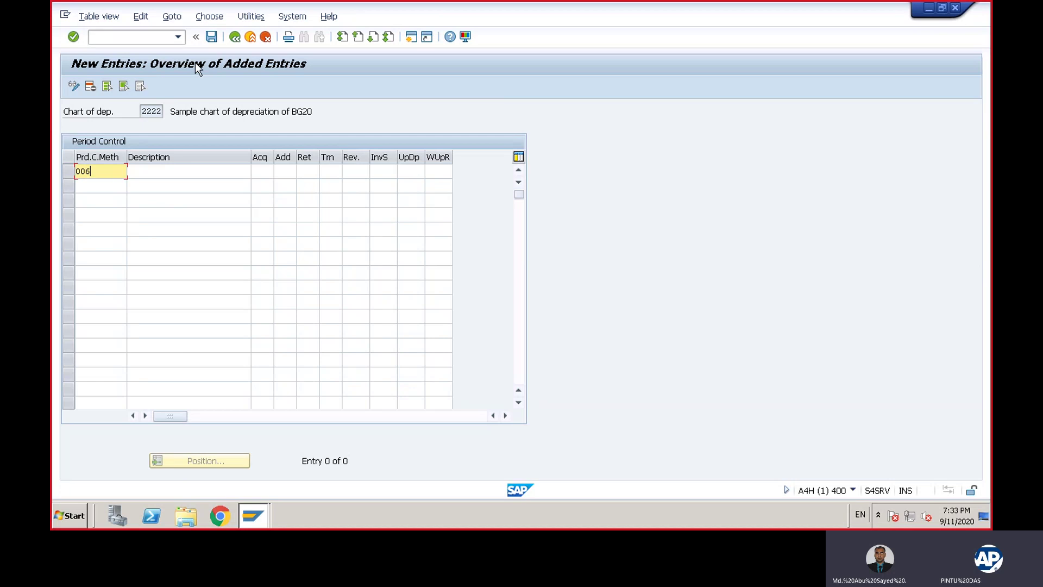
pyautogui.click(233, 37)
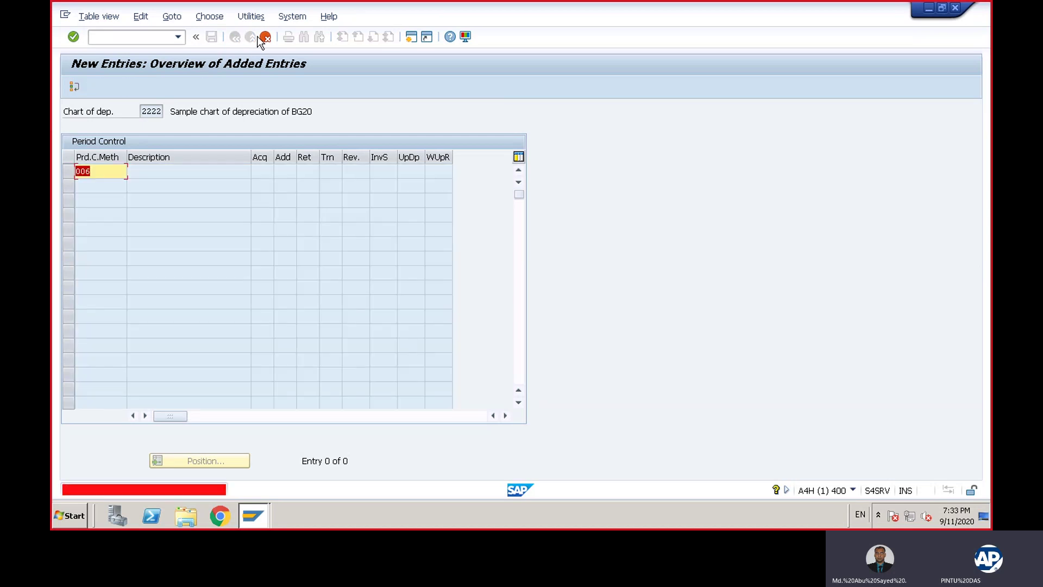
pyautogui.click(266, 37)
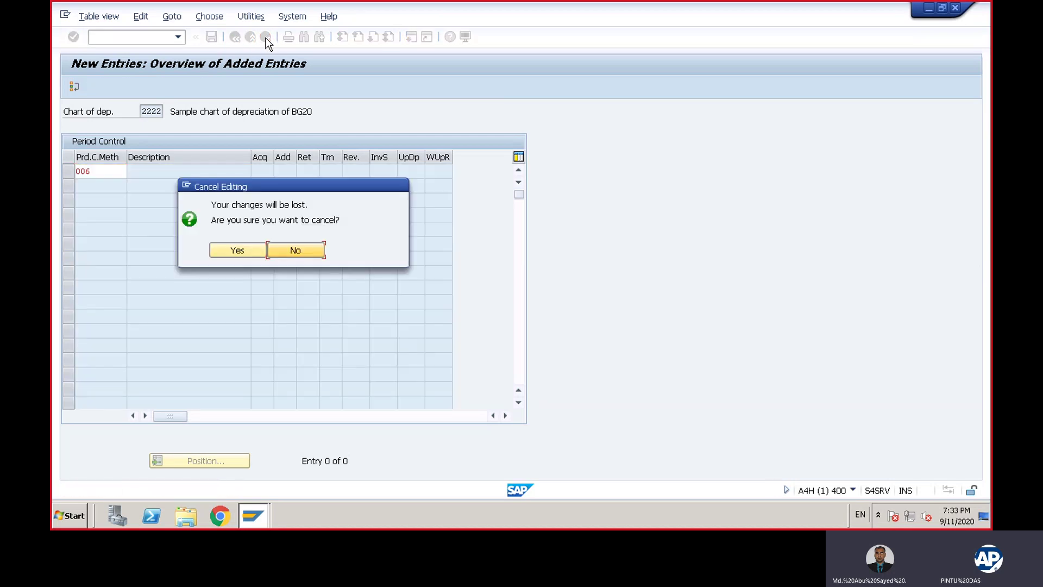
pyautogui.click(238, 250)
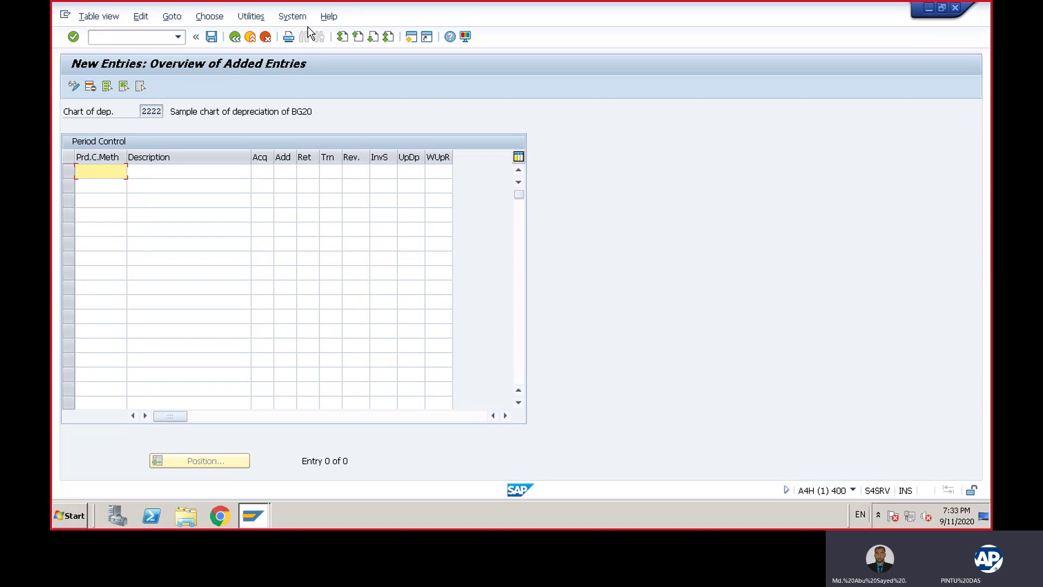
pyautogui.click(266, 37)
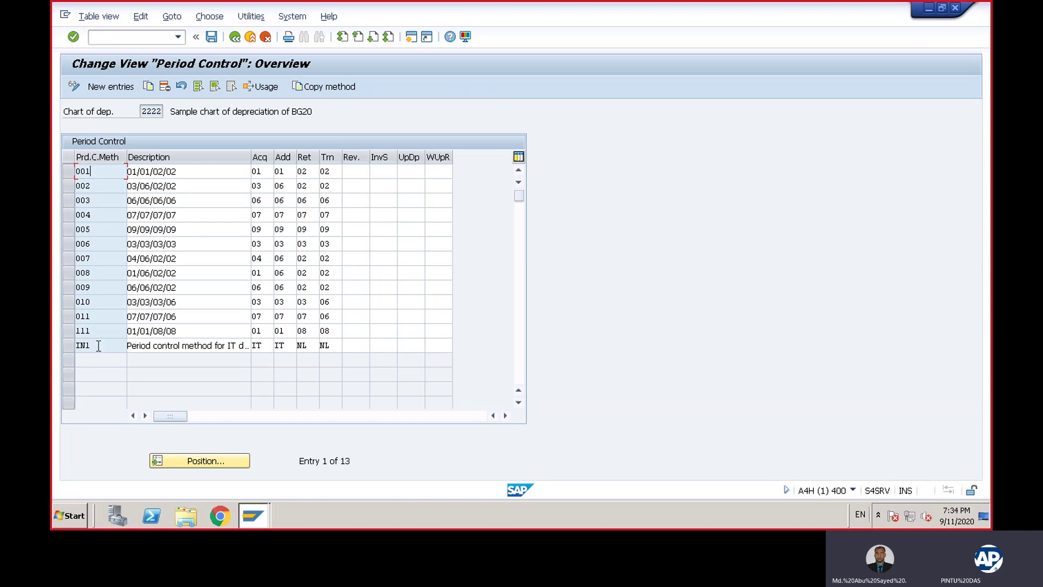
# Step: Start a new period control method 006 with the description BG20 Period Ctrl Method
pyautogui.click(112, 84)
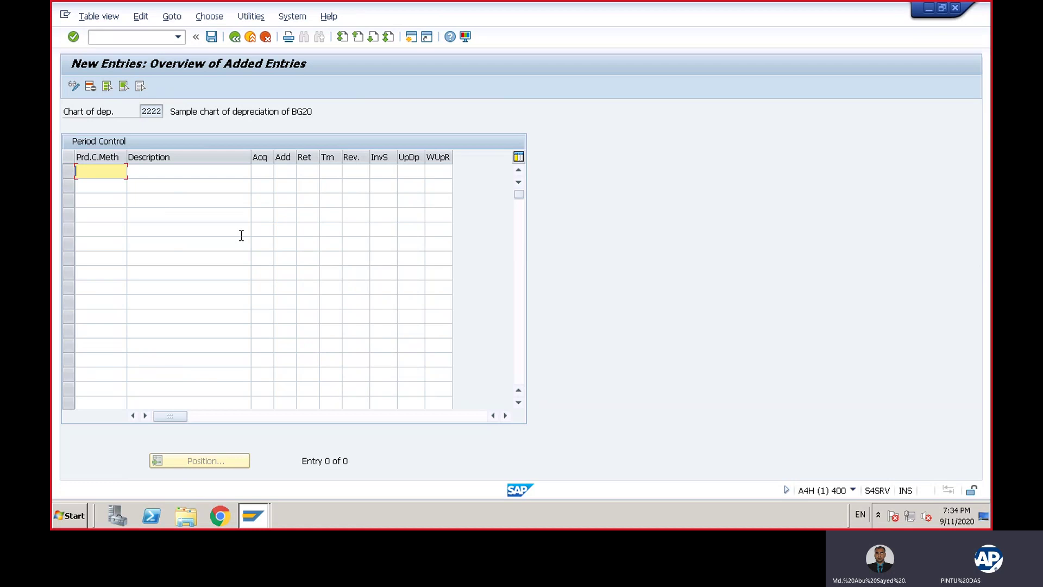
pyautogui.write('006')
pyautogui.press('Tab')
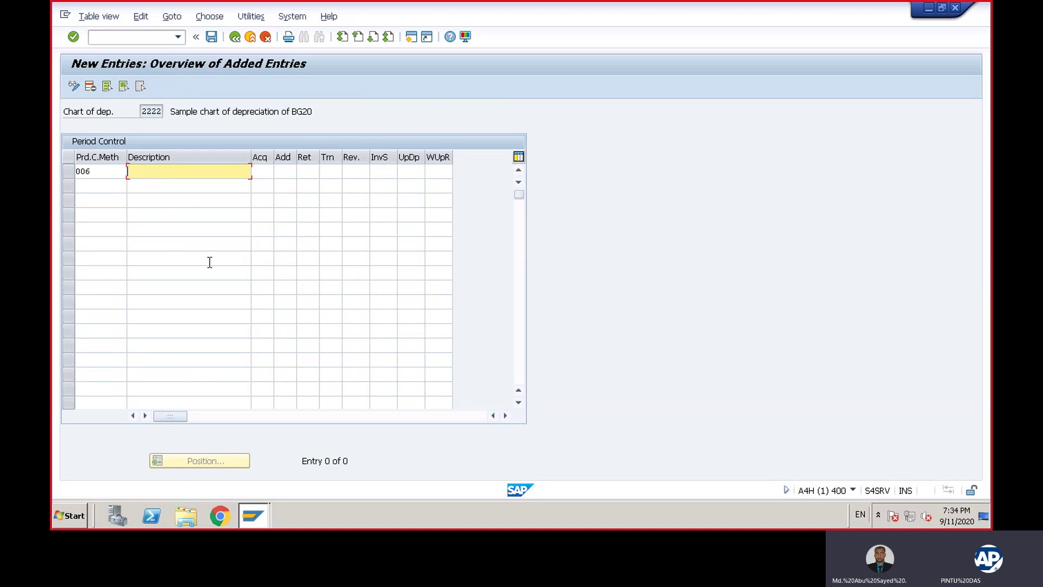
pyautogui.write('BG20 Period Ctrl Method')
# Step: Set period control 01 (Pro rata at period start date) for acquisition and acquisition in the following year
pyautogui.click(266, 171)
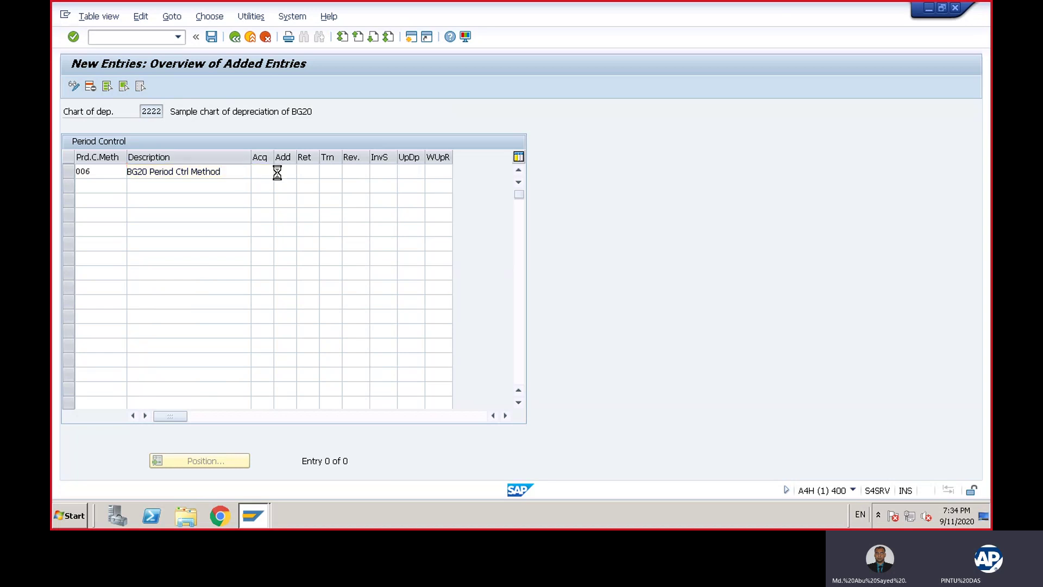
pyautogui.click(279, 172)
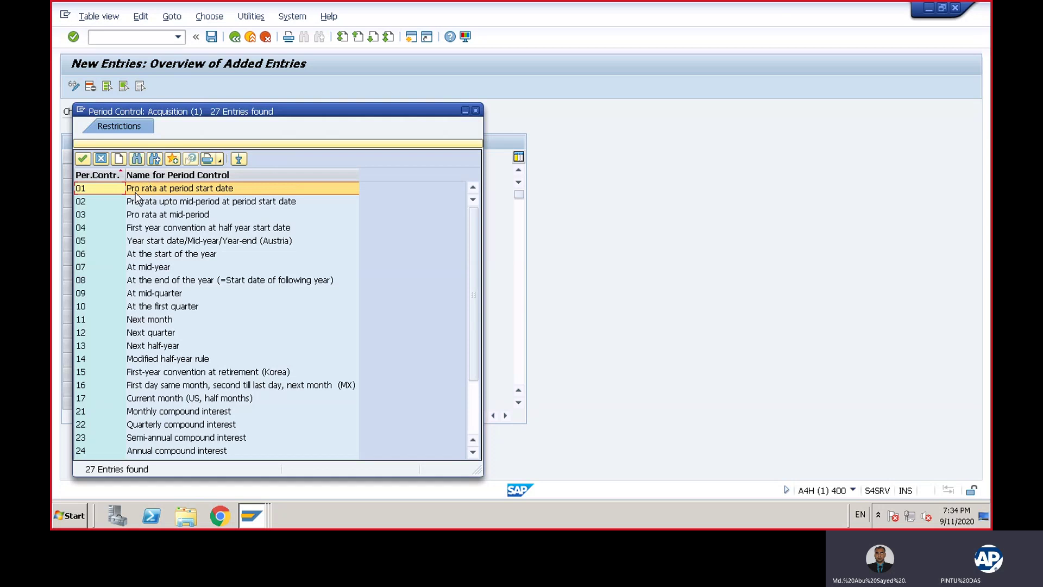
pyautogui.click(187, 188)
pyautogui.doubleClick(187, 188)
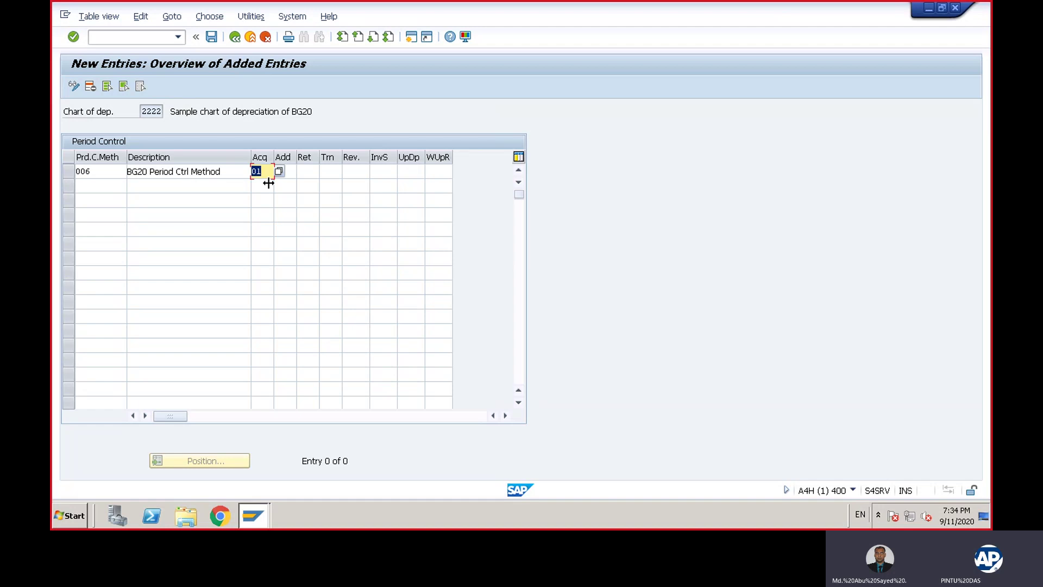
pyautogui.click(288, 171)
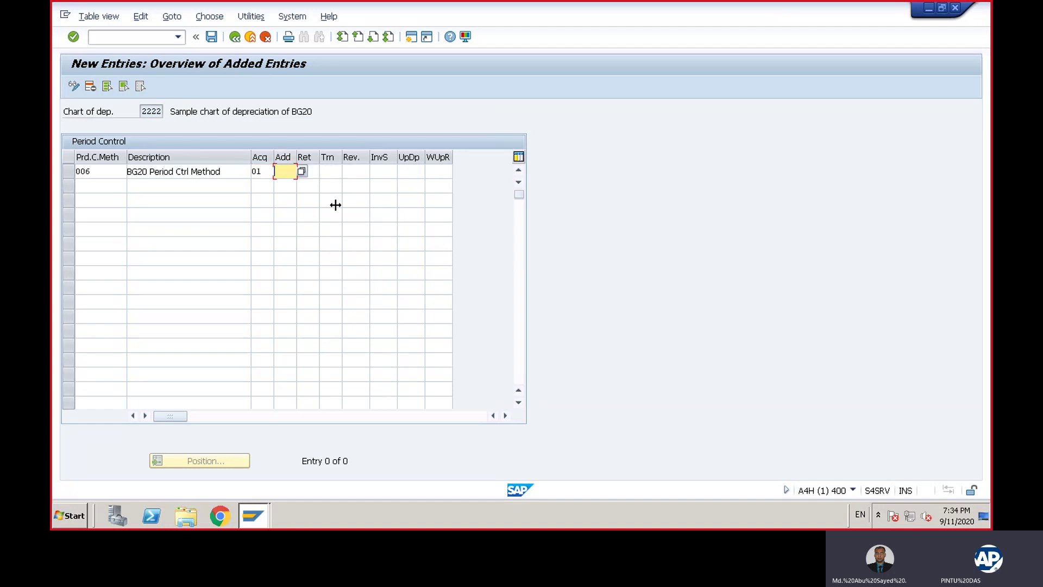
pyautogui.click(302, 172)
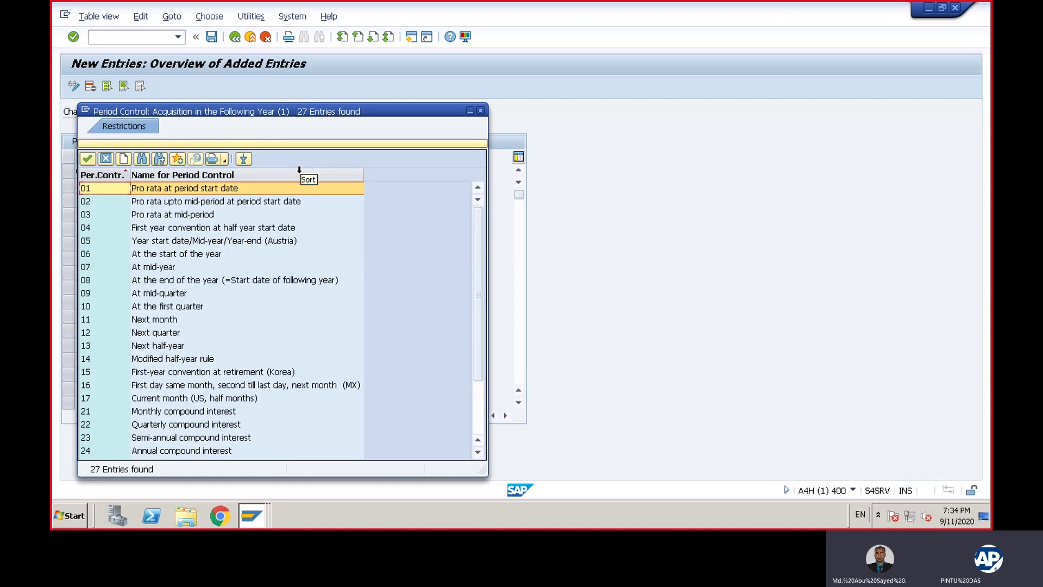
pyautogui.doubleClick(206, 189)
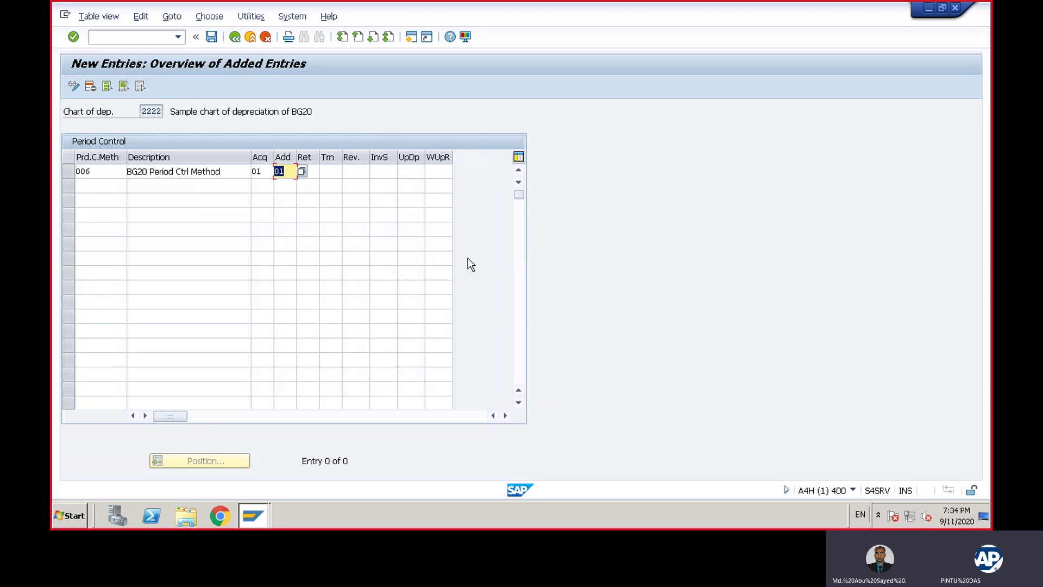
# Step: Set period control 01 (Pro rata at period start date) for retirement and transfer
pyautogui.click(315, 172)
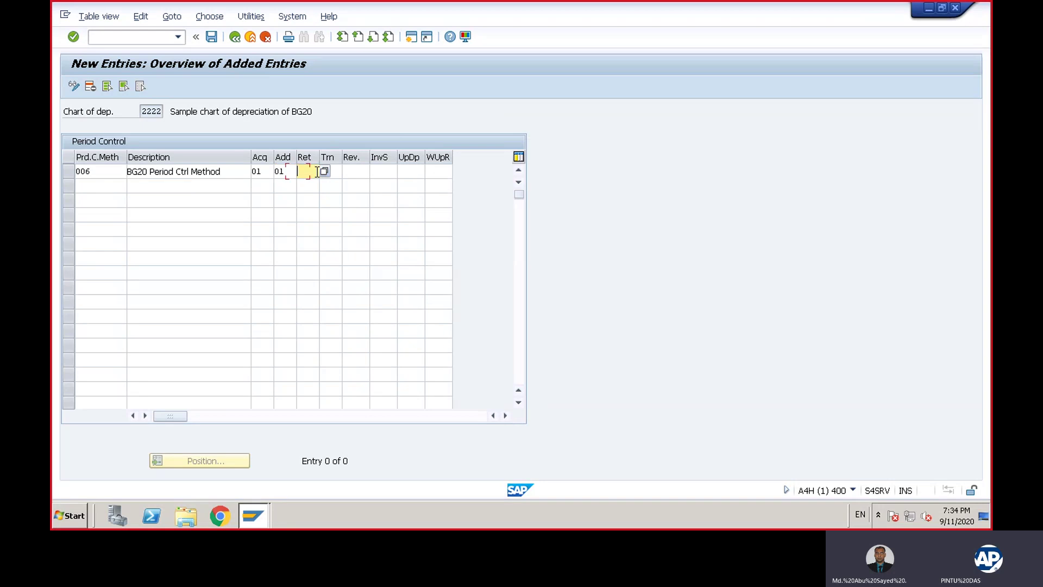
pyautogui.click(324, 171)
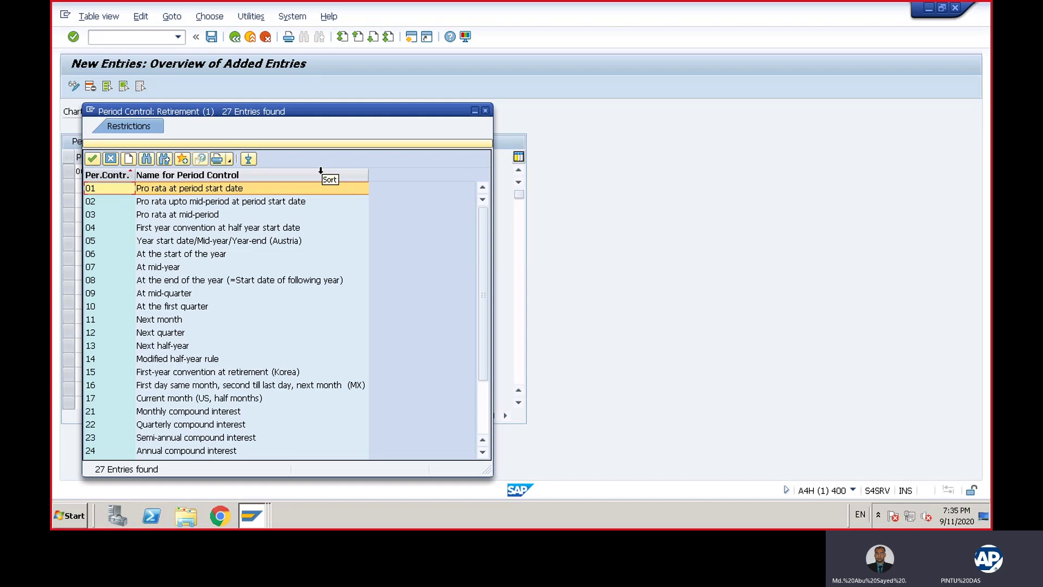
pyautogui.doubleClick(262, 188)
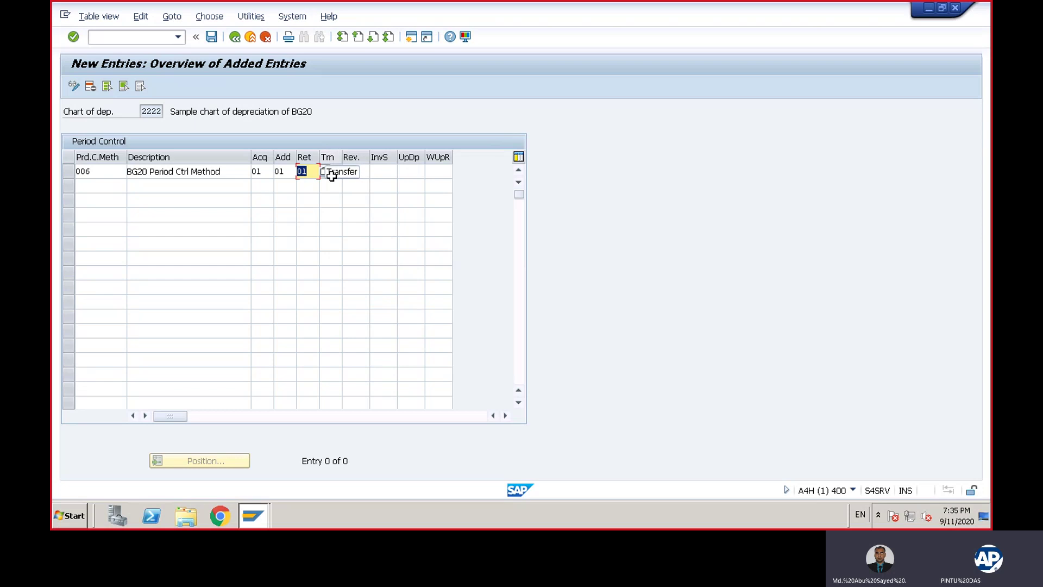
pyautogui.press('Tab')
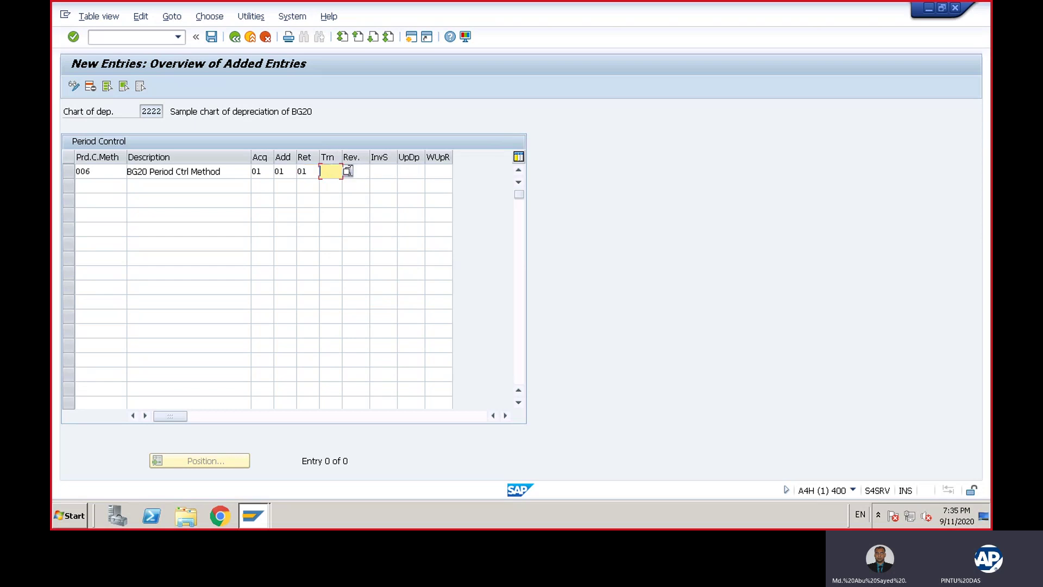
pyautogui.click(347, 172)
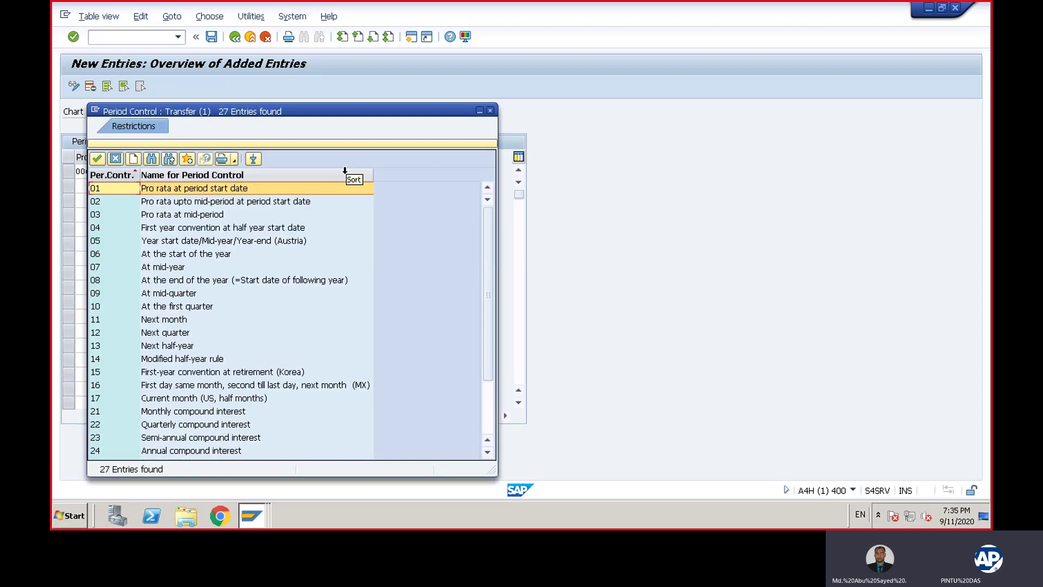
pyautogui.doubleClick(228, 191)
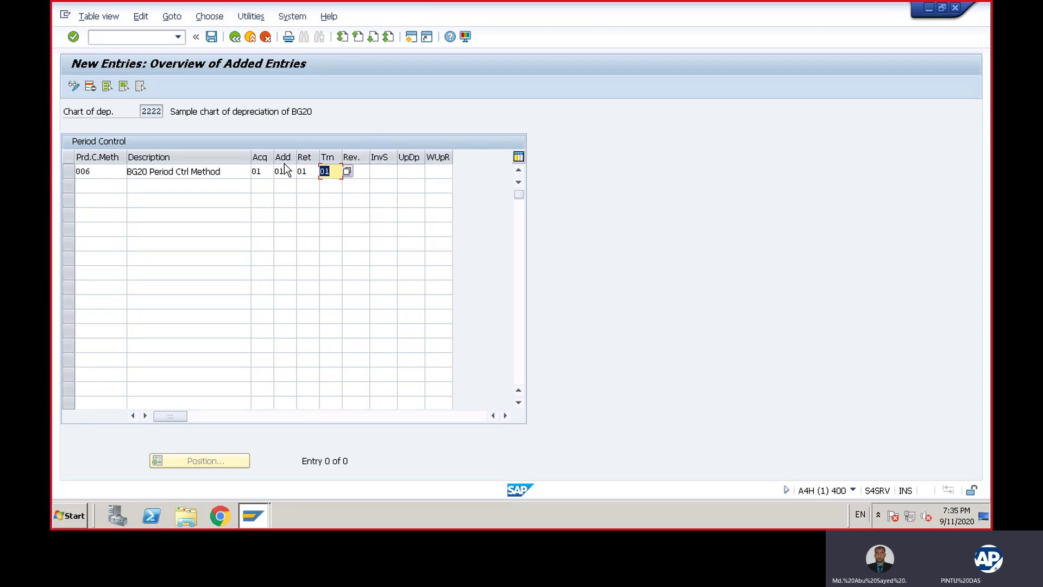
pyautogui.click(383, 171)
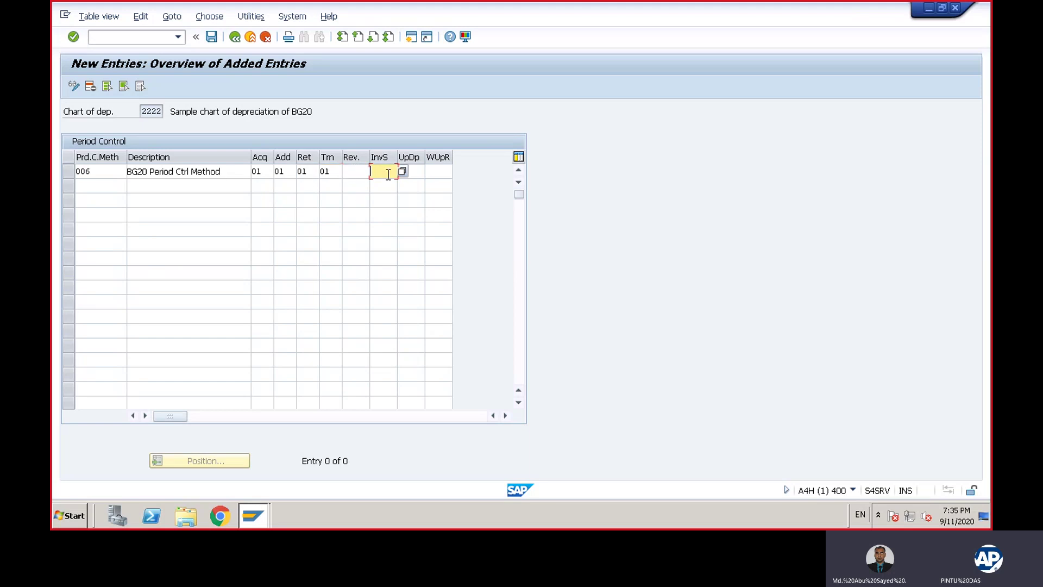
# Step: Change the period control method's key to BG2 and save it to the proposed Customizing request
pyautogui.click(210, 36)
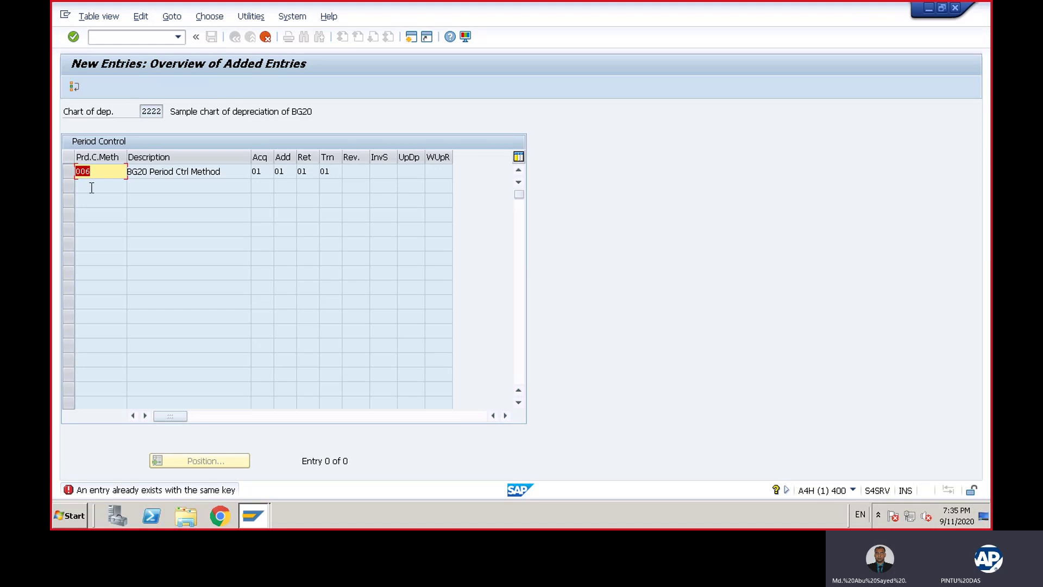
pyautogui.click(98, 172)
pyautogui.press('BackSpace')
pyautogui.press('BackSpace')
pyautogui.press('BackSpace')
pyautogui.write('BG2')
pyautogui.click(75, 36)
pyautogui.hotkey('ctrl', 's')
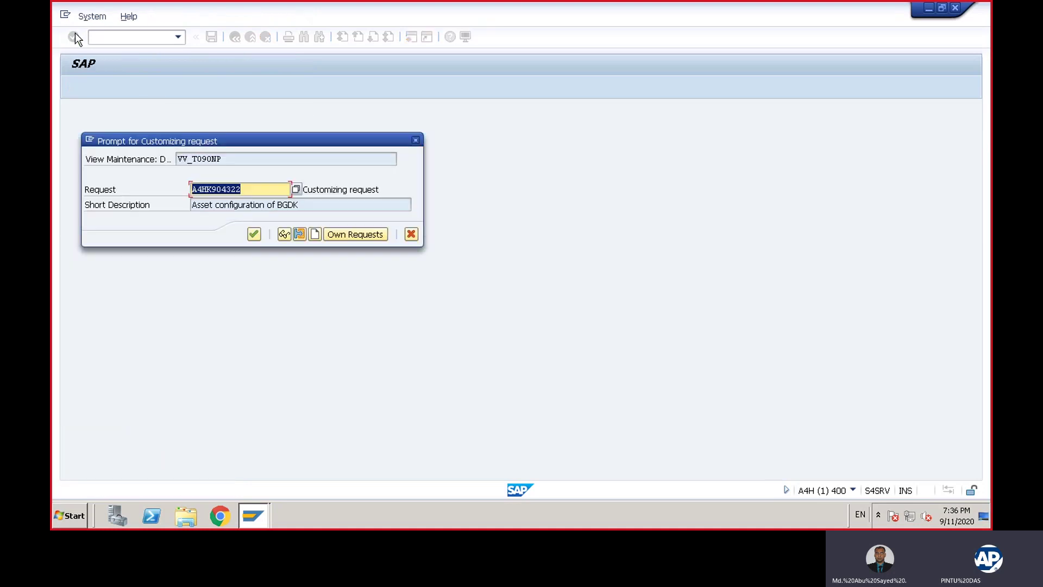
pyautogui.click(257, 234)
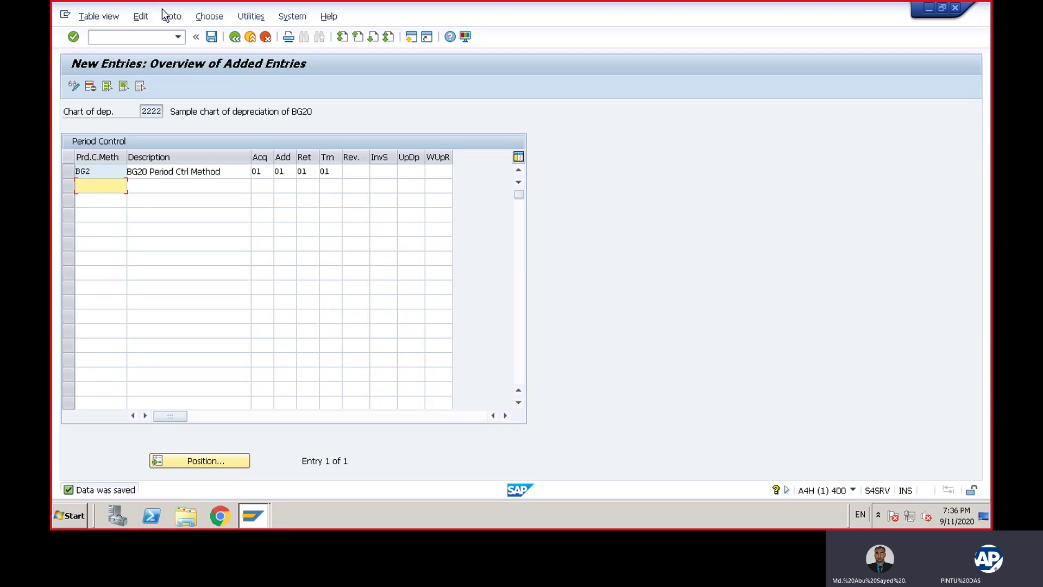
pyautogui.click(212, 37)
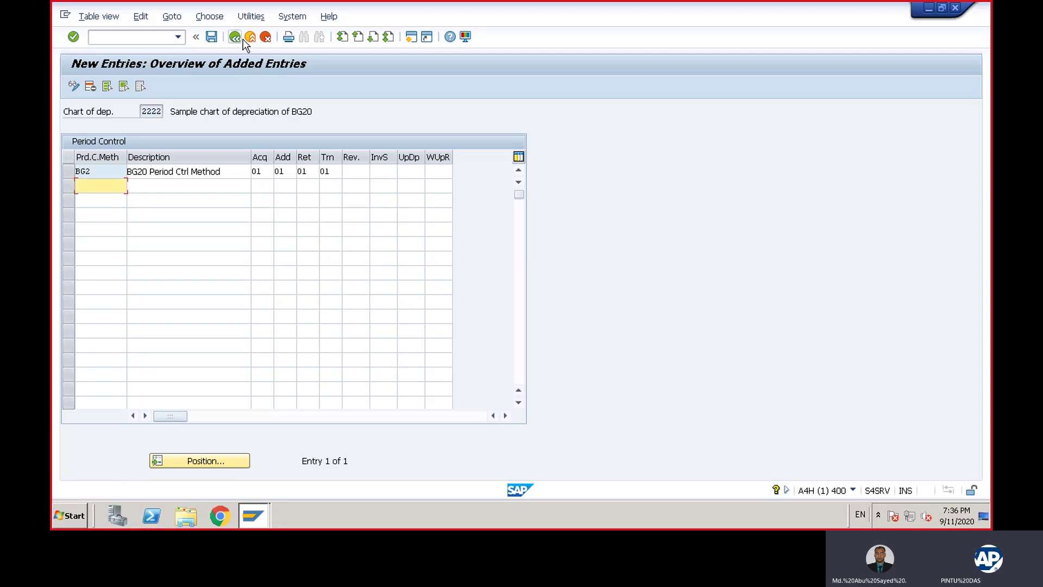
# Step: Return to the implementation guide and open the Maintain Depreciation Key activity
pyautogui.click(235, 37)
pyautogui.click(236, 37)
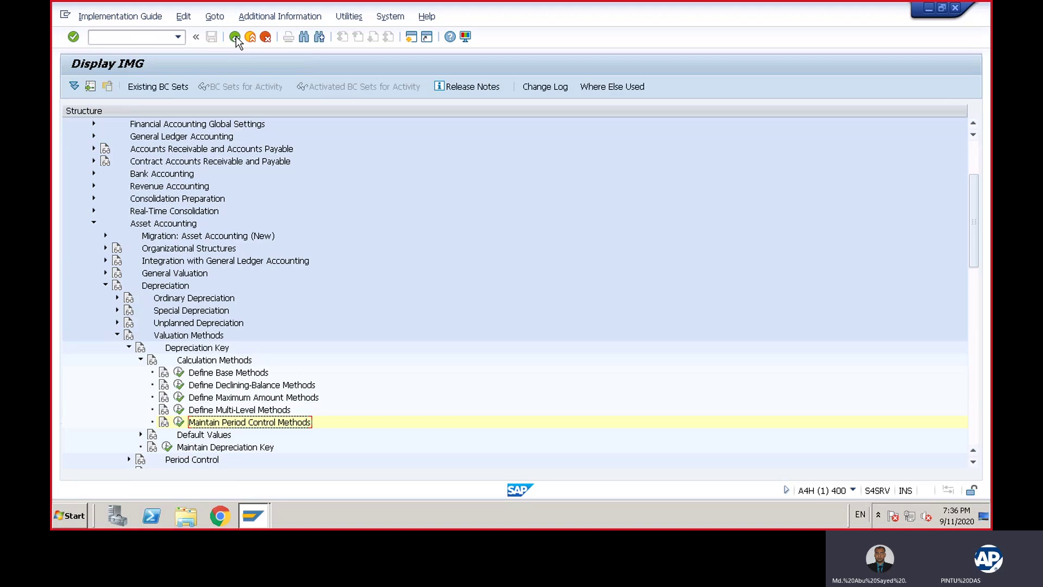
pyautogui.scroll(-1, 422, 337)
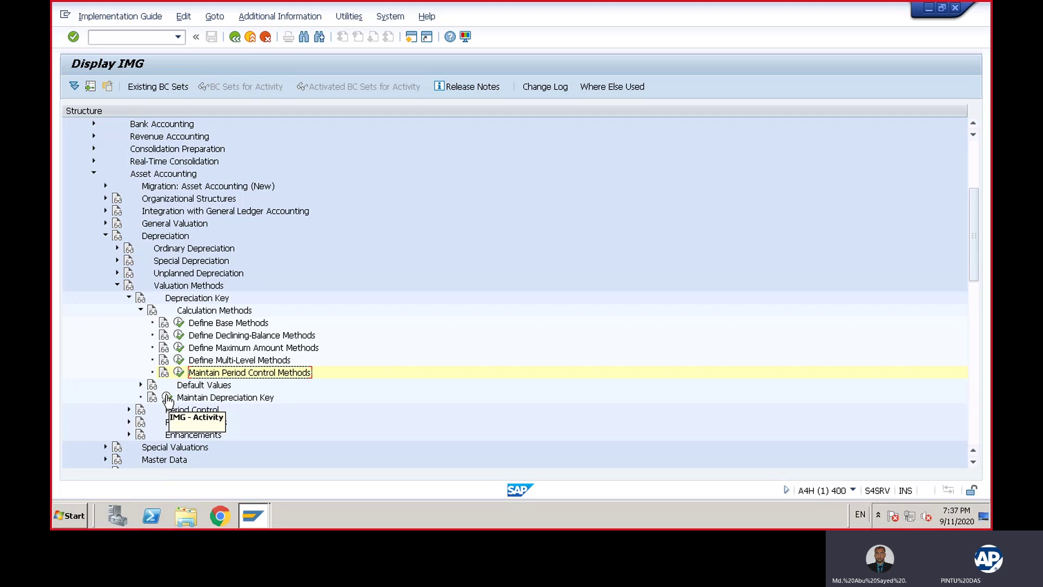
pyautogui.click(167, 399)
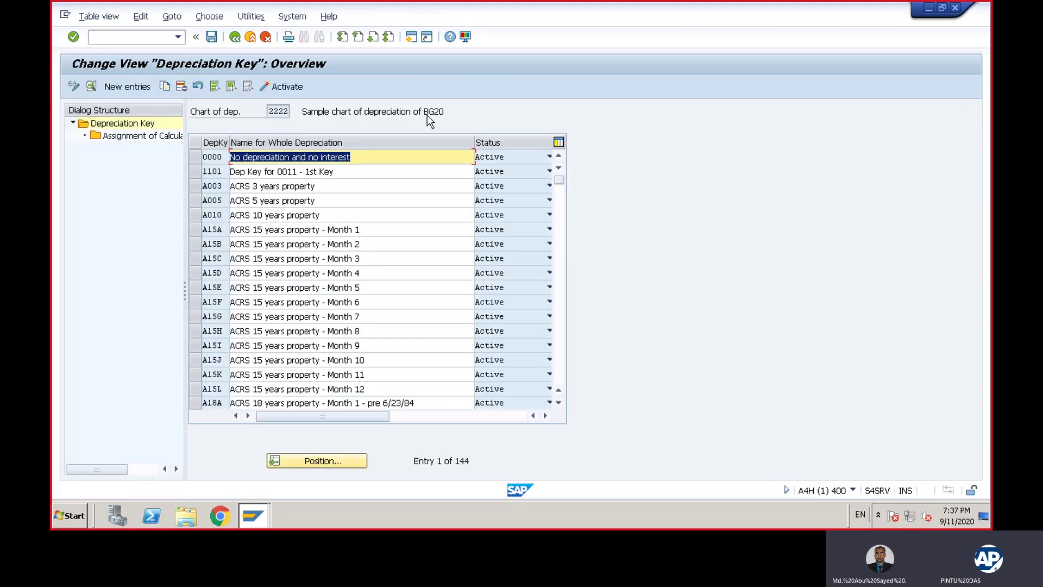
# Step: Start a new depreciation key BGL1 with the description 5% Straight Line Depreciation Method
pyautogui.click(131, 86)
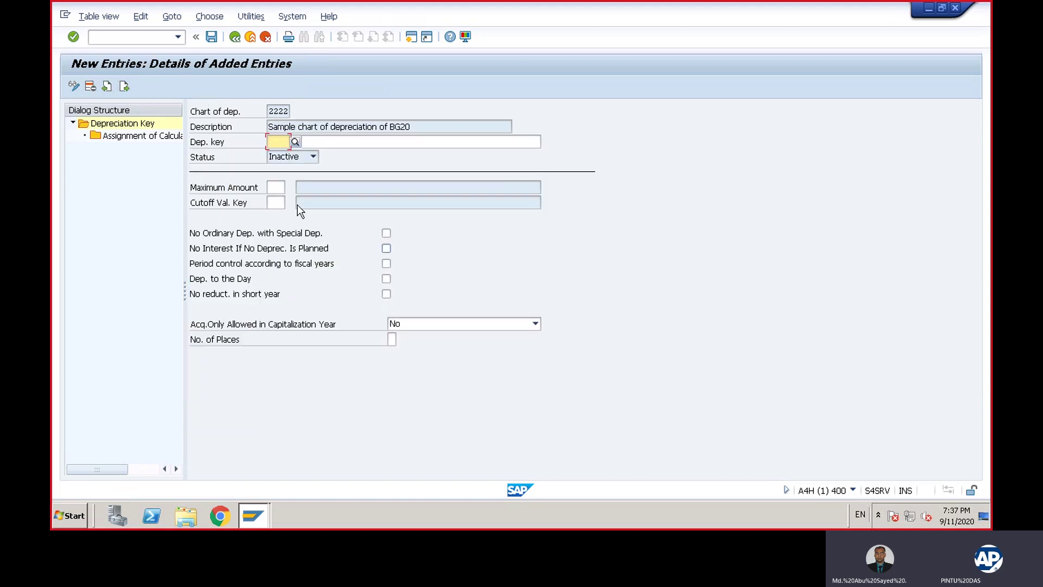
pyautogui.click(275, 142)
pyautogui.write('BGL1')
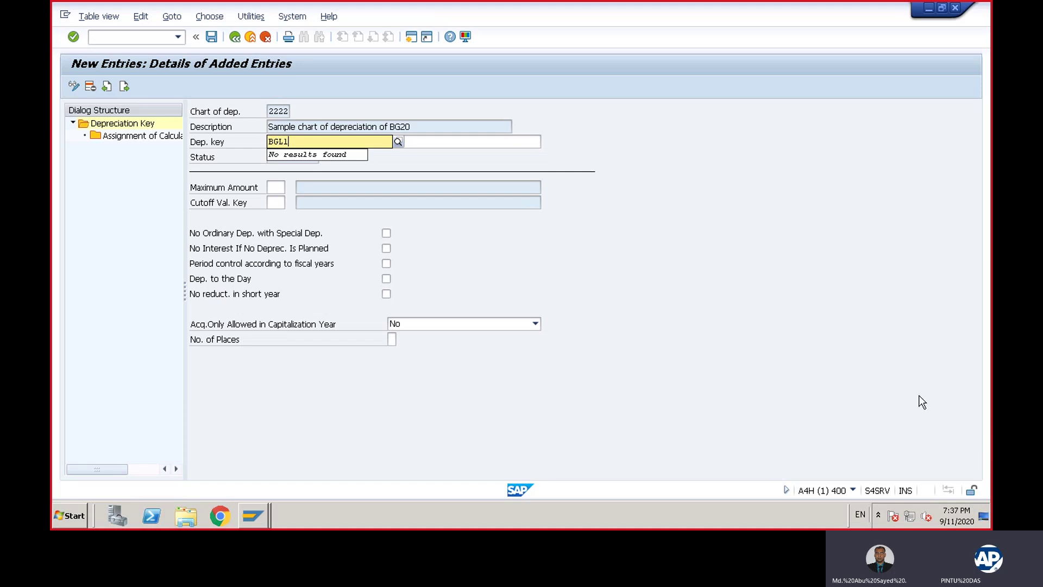
pyautogui.press('Return')
pyautogui.click(337, 140)
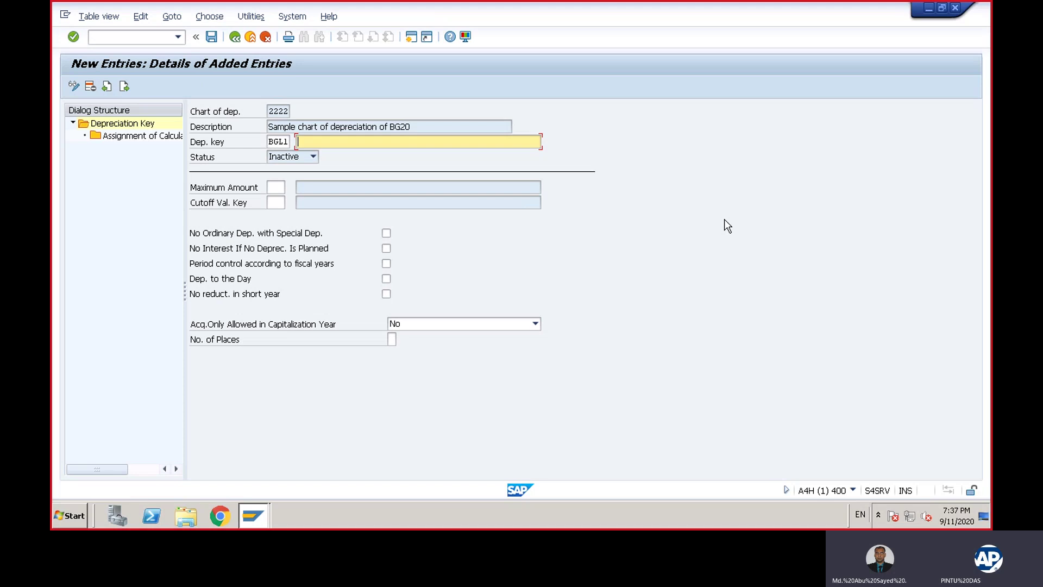
pyautogui.write('5% Straight Line Depreciation M')
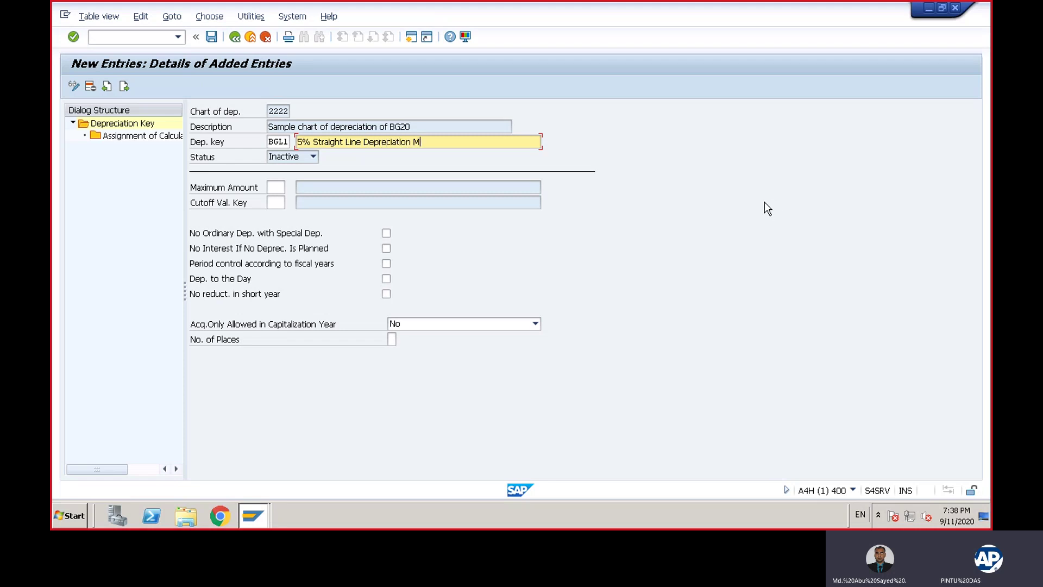
pyautogui.write('ethod')
# Step: Enable Period control according to fiscal years and Dep. to the Day for the key, and save it to the Customizing request
pyautogui.click(386, 263)
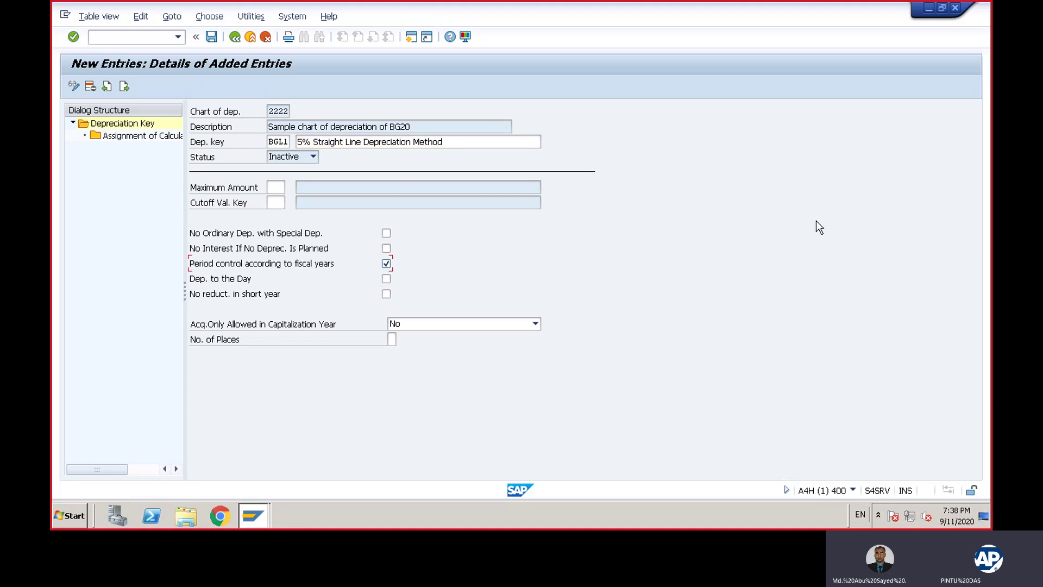
pyautogui.click(386, 278)
pyautogui.click(212, 36)
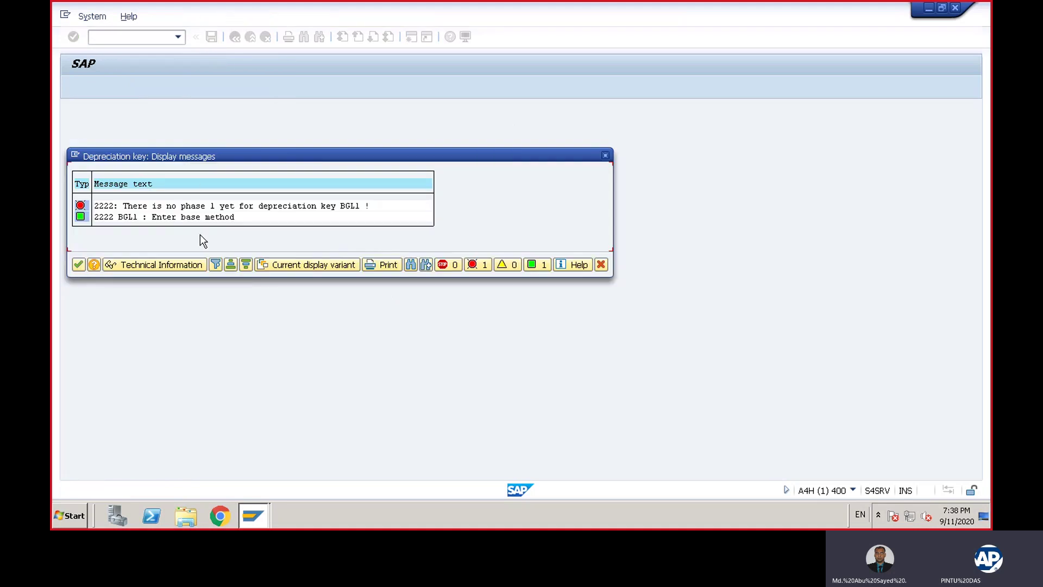
pyautogui.click(78, 265)
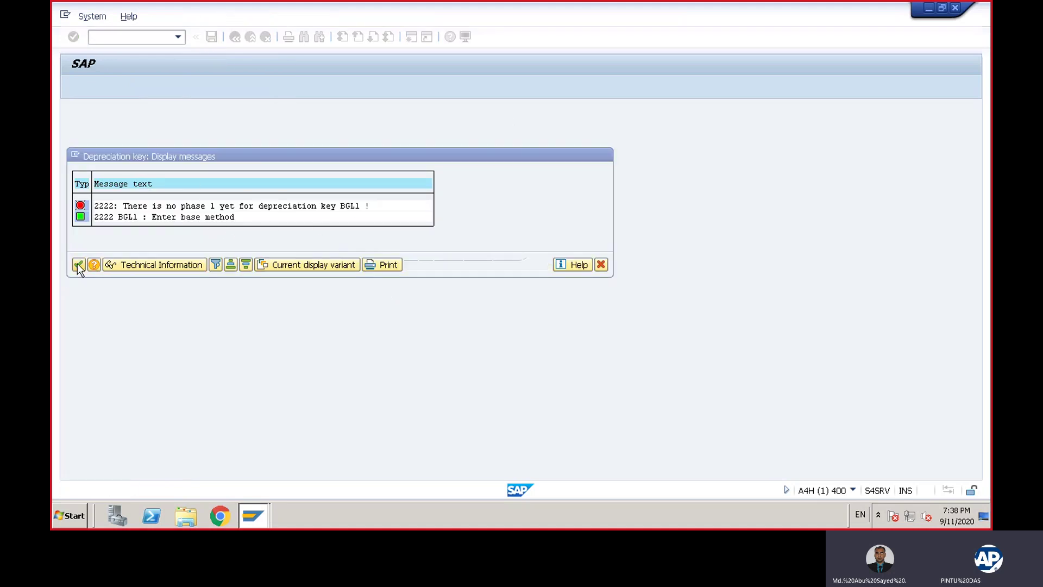
pyautogui.click(253, 234)
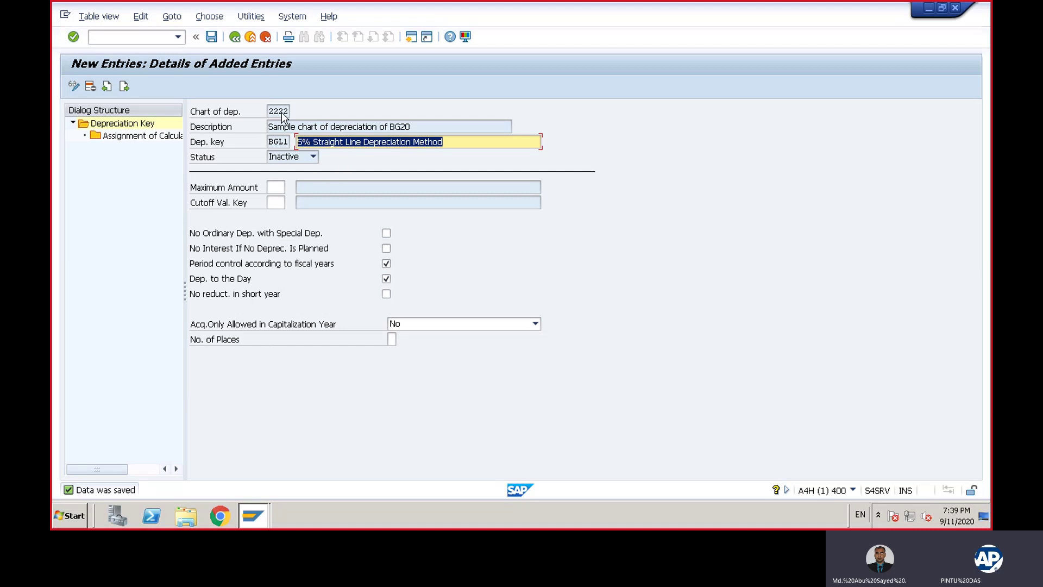
# Step: Add a calculation method assignment to BGL1 with type Ord.depreciation and phase From the start of depreciation
pyautogui.doubleClick(139, 139)
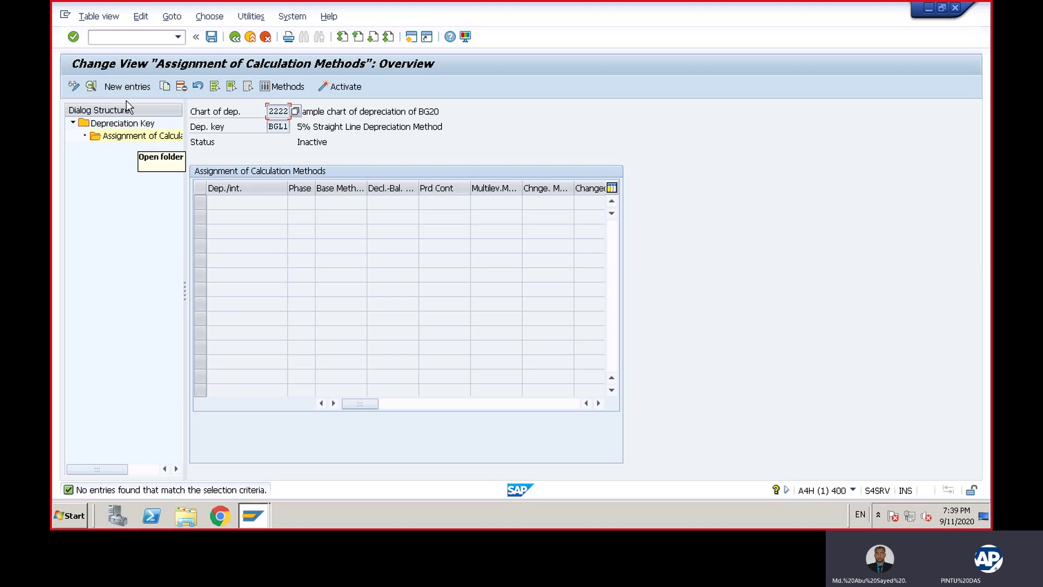
pyautogui.click(122, 87)
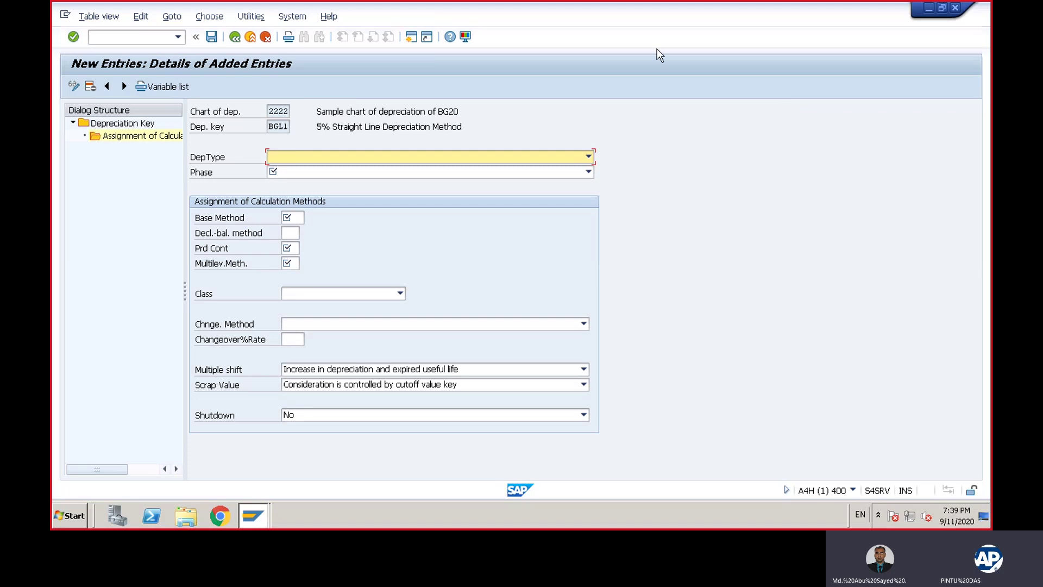
pyautogui.click(589, 156)
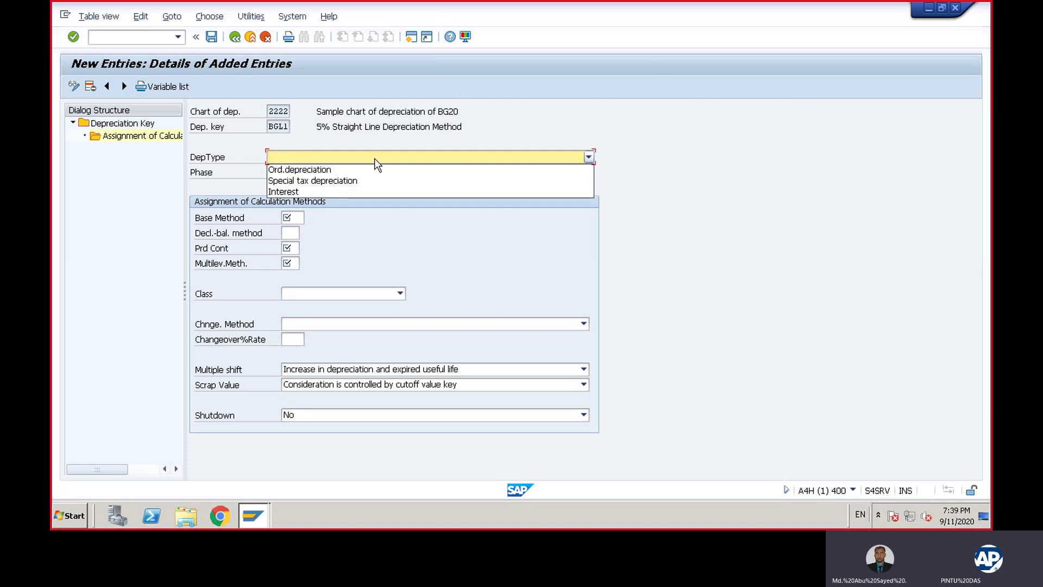
pyautogui.click(313, 172)
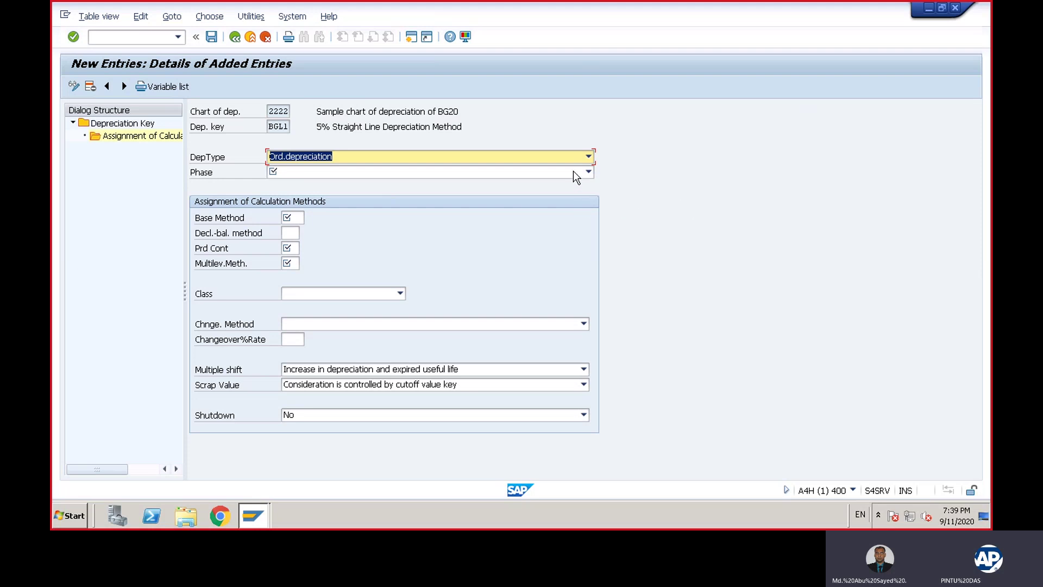
pyautogui.click(587, 172)
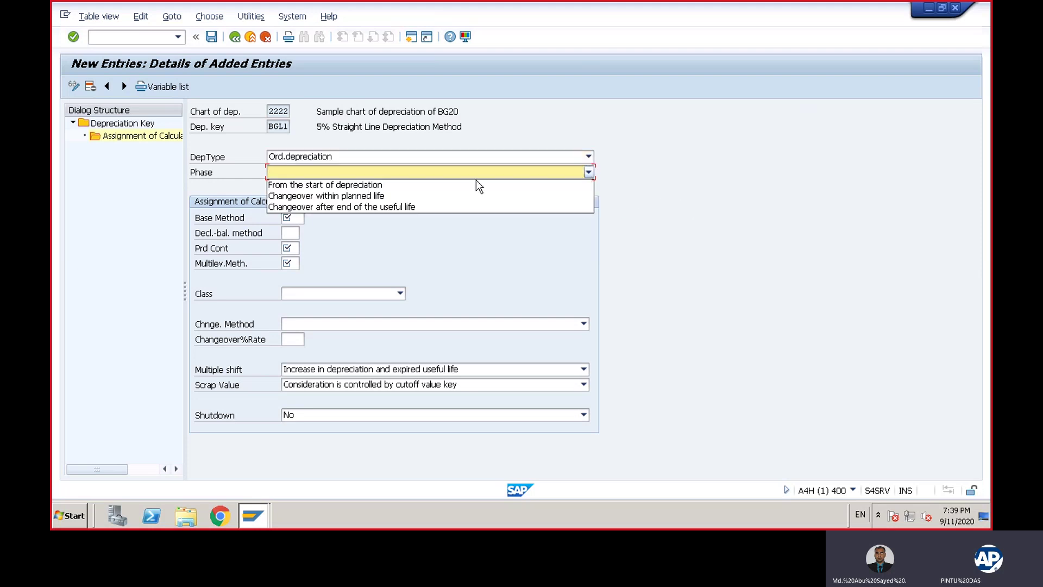
pyautogui.click(363, 185)
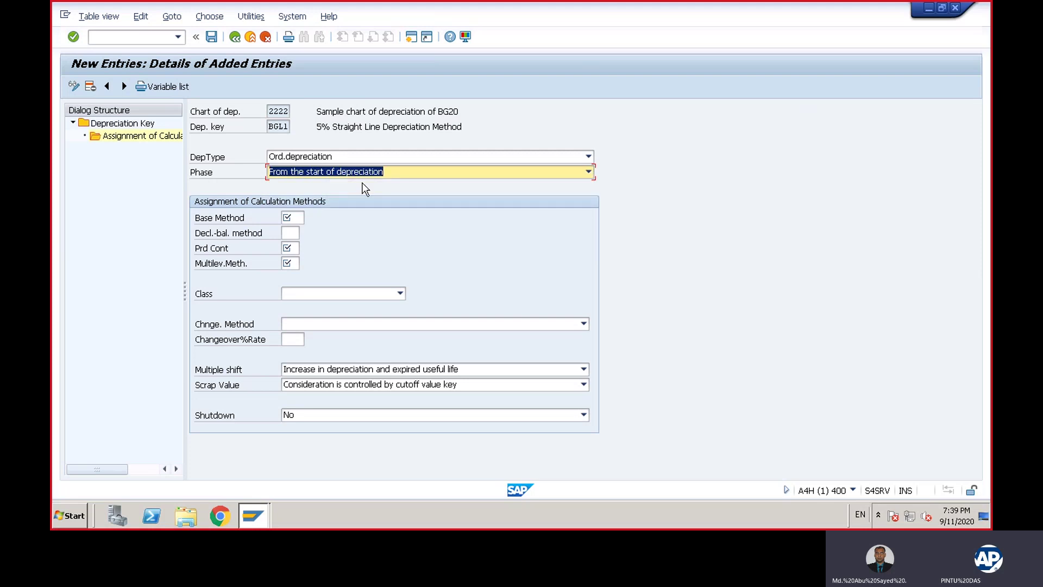
# Step: Look through the list of available base methods for the BGL1 calculation method assignment
pyautogui.click(297, 218)
pyautogui.press('F4')
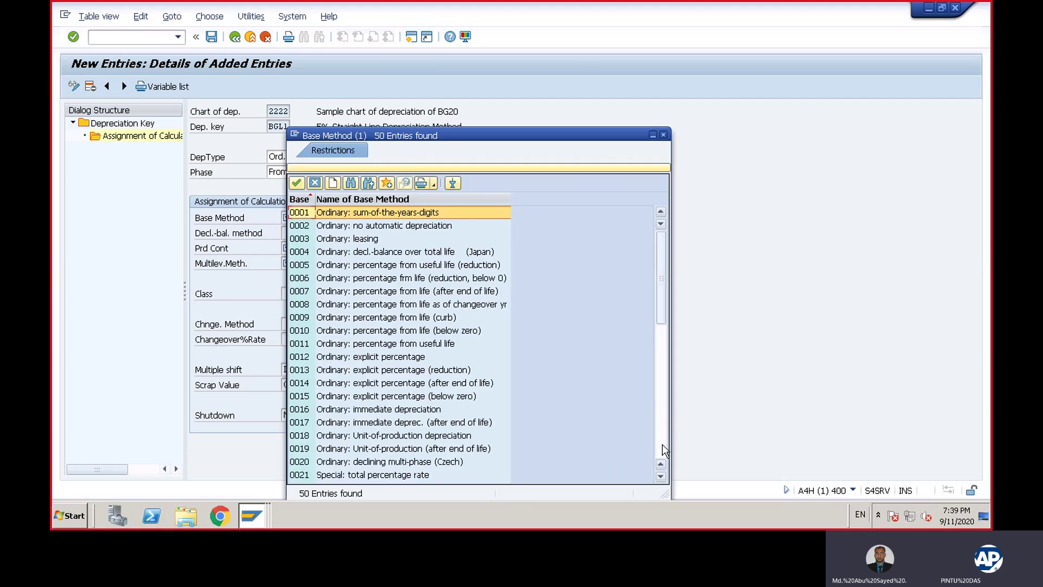
pyautogui.click(663, 445)
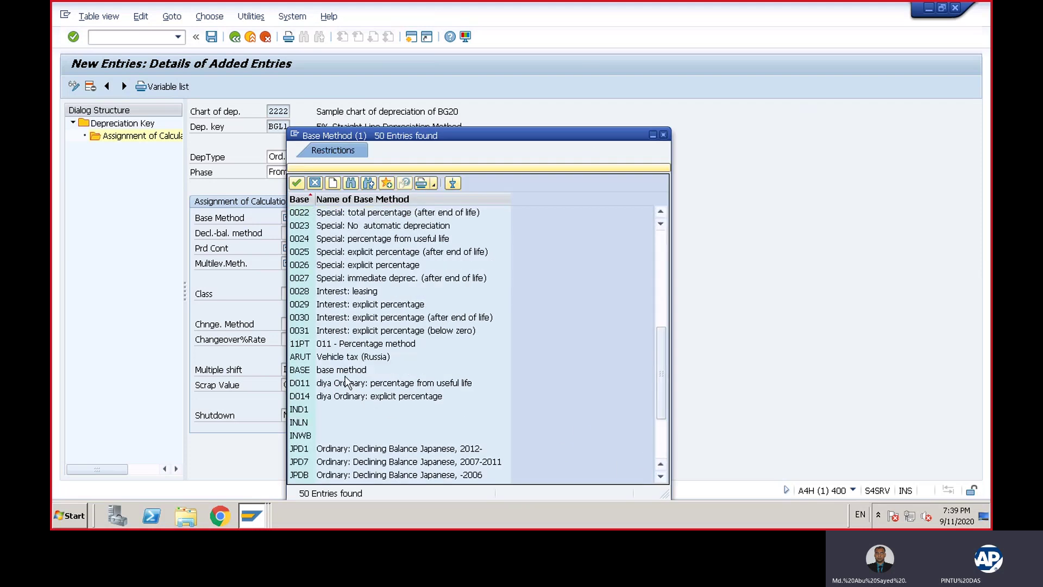
pyautogui.click(664, 444)
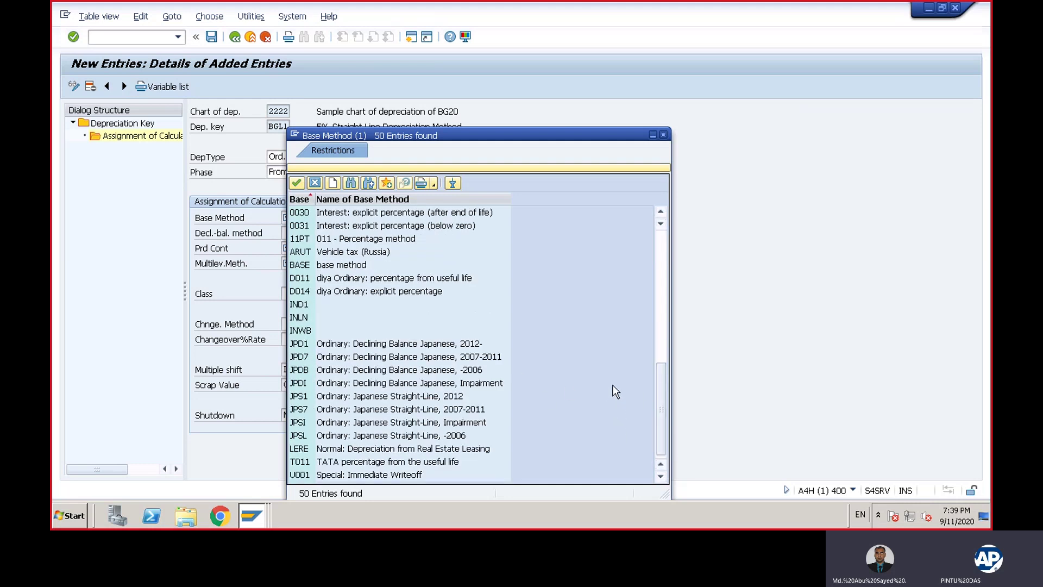
pyautogui.scroll(9, 609, 388)
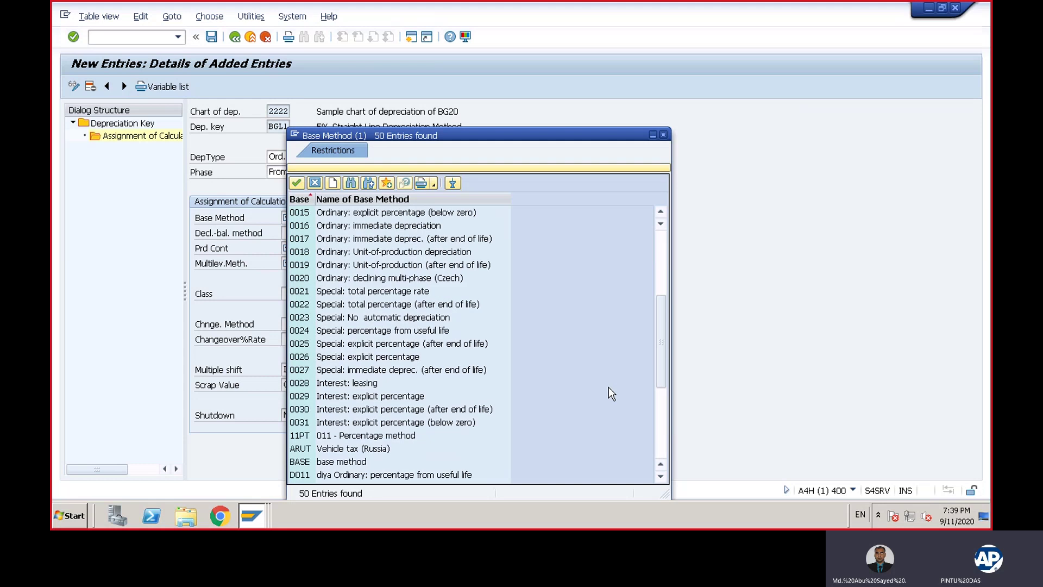
pyautogui.scroll(1, 609, 388)
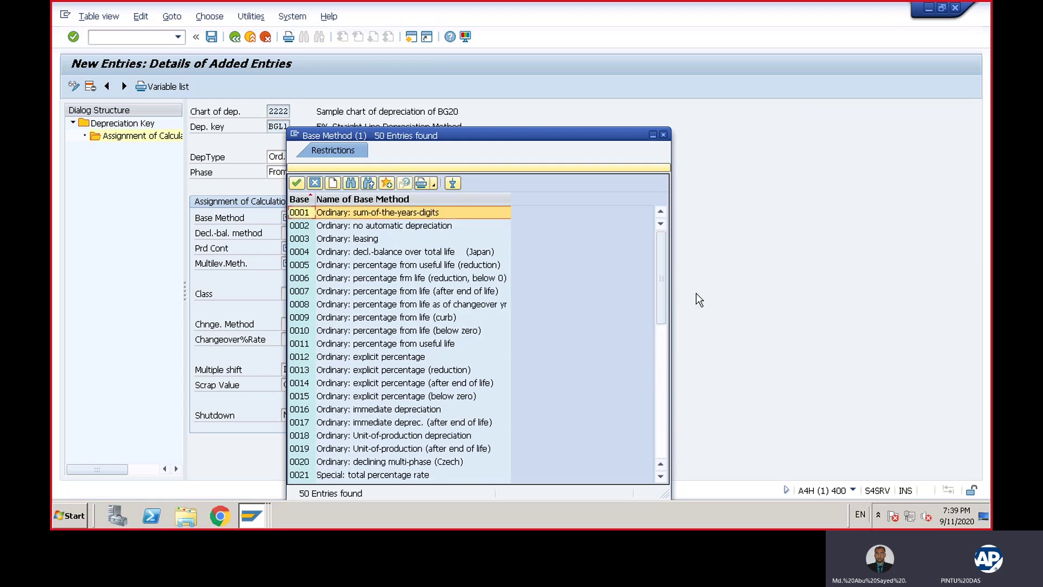
pyautogui.moveTo(663, 316); pyautogui.dragTo(662, 345)
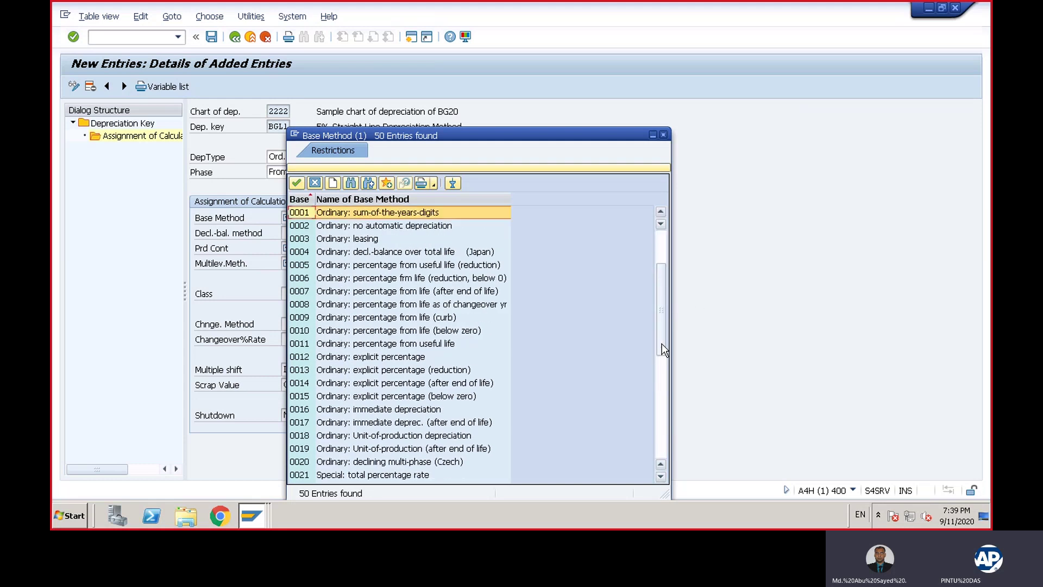
pyautogui.click(663, 135)
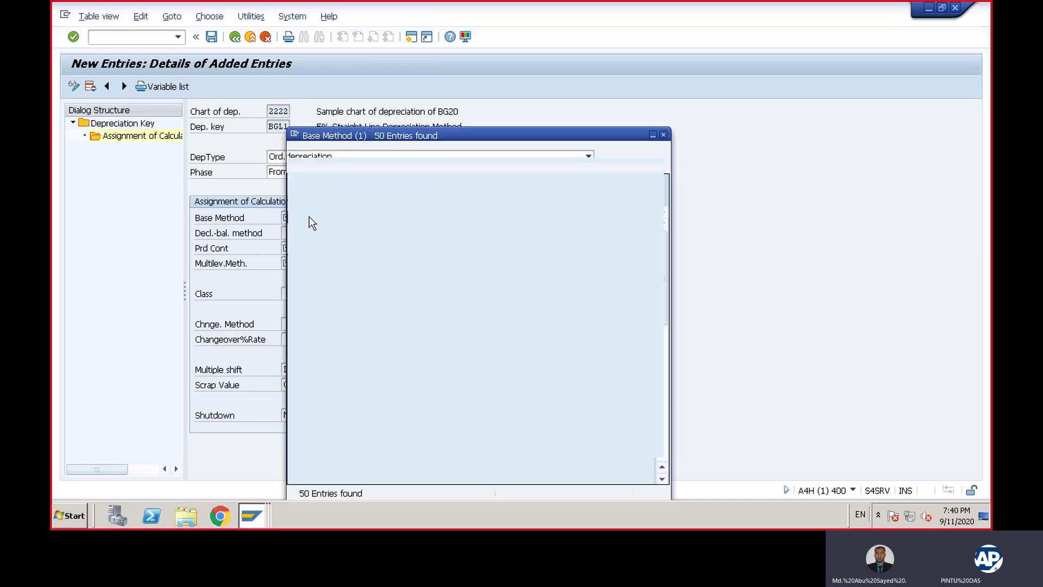
pyautogui.click(309, 218)
pyautogui.click(665, 442)
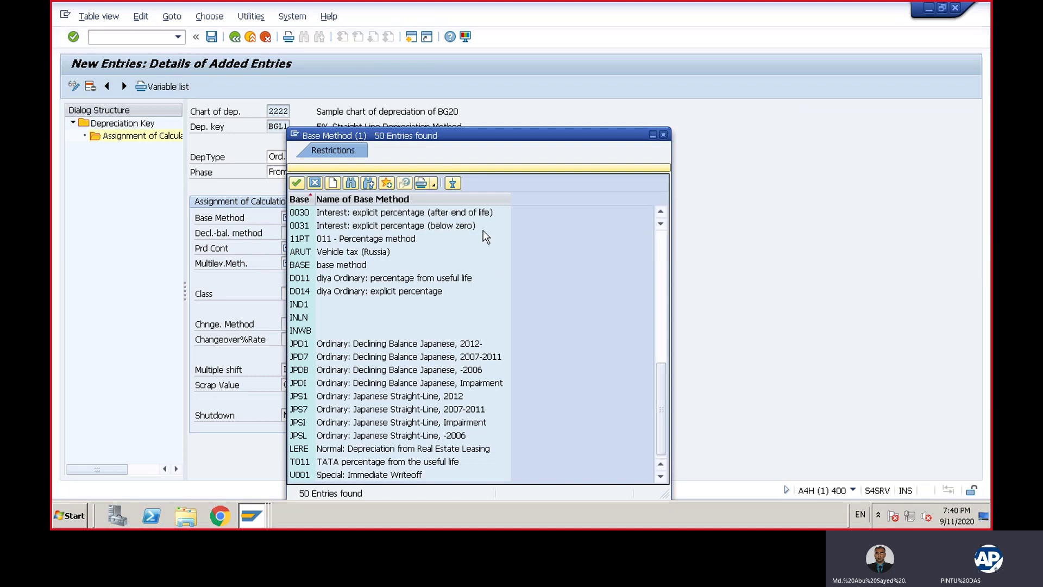
pyautogui.click(663, 241)
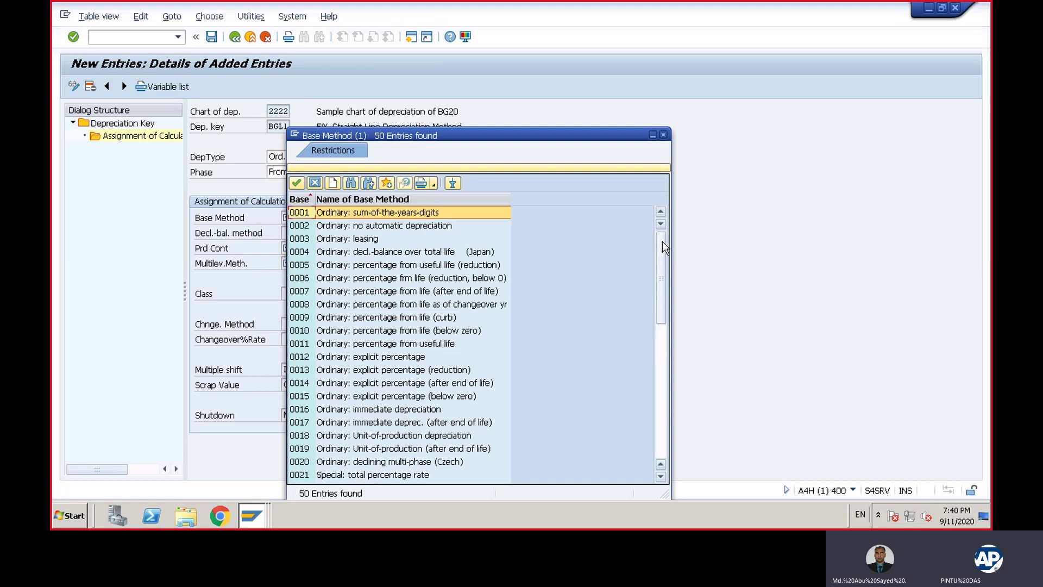
pyautogui.click(663, 135)
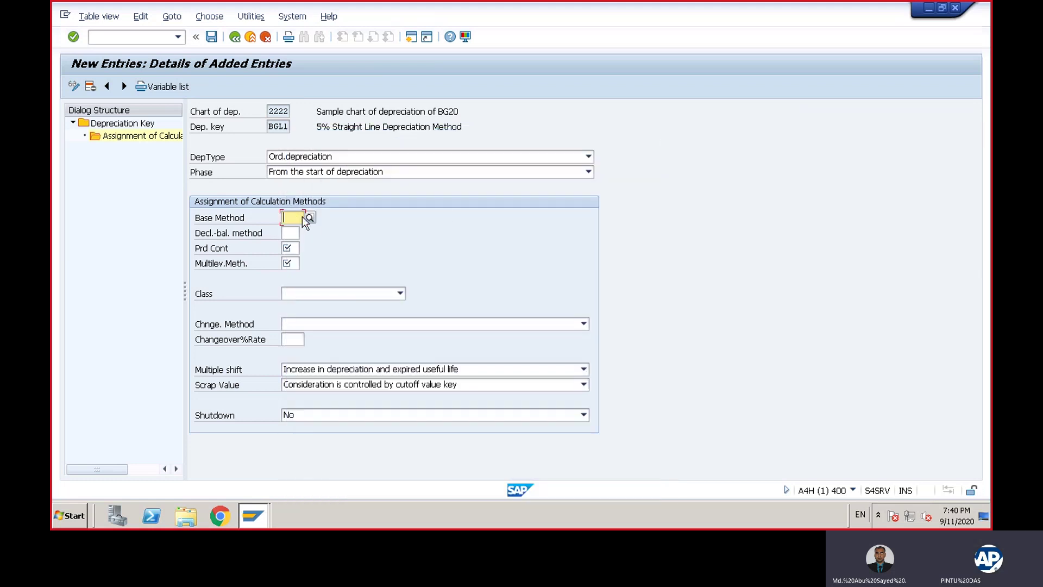
# Step: Set the base method of the assignment to 0014, Ordinary: explicit percentage (after end of life)
pyautogui.write('BG2')
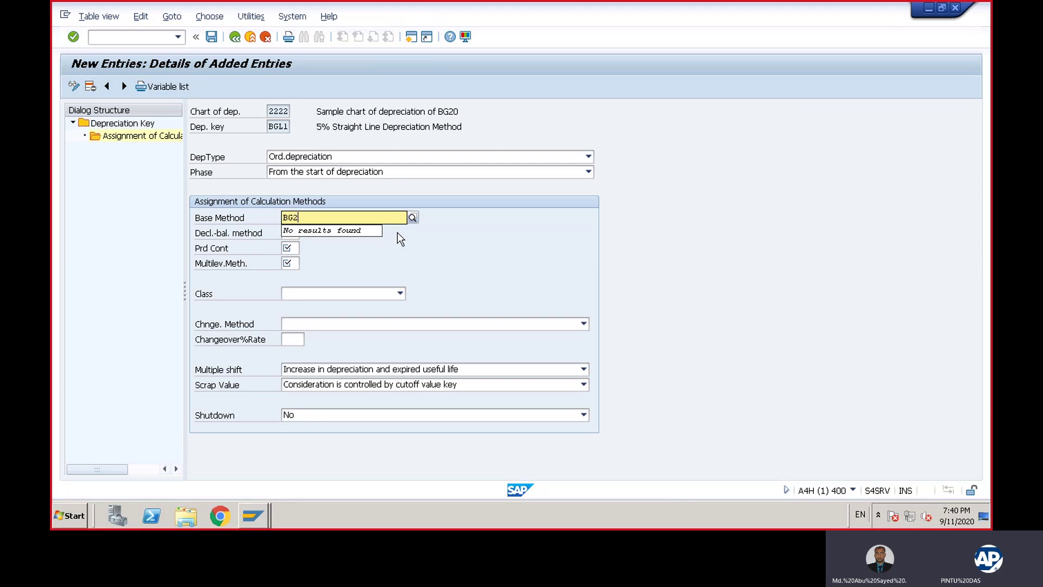
pyautogui.click(438, 250)
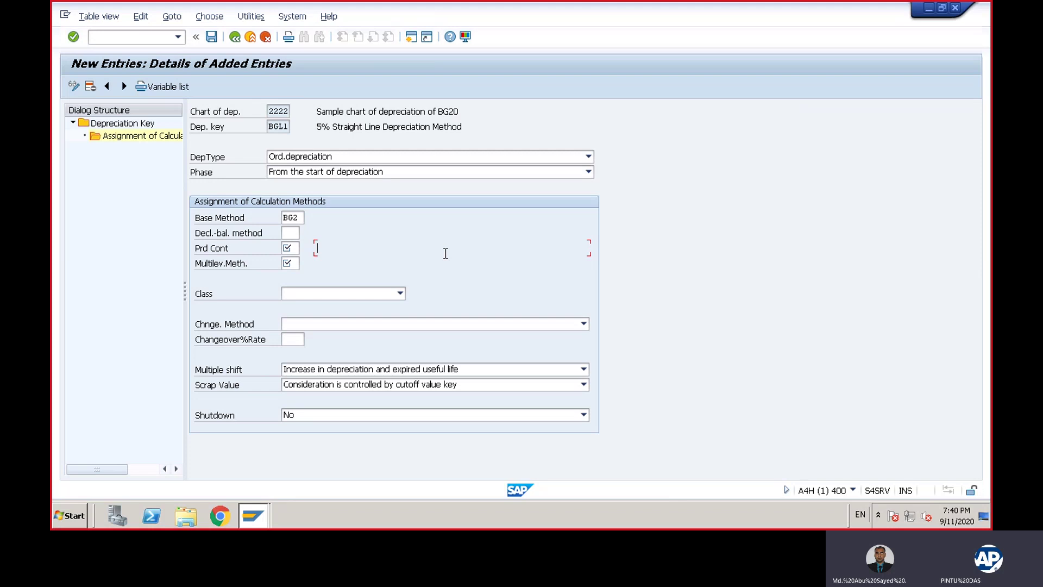
pyautogui.click(306, 217)
pyautogui.click(309, 216)
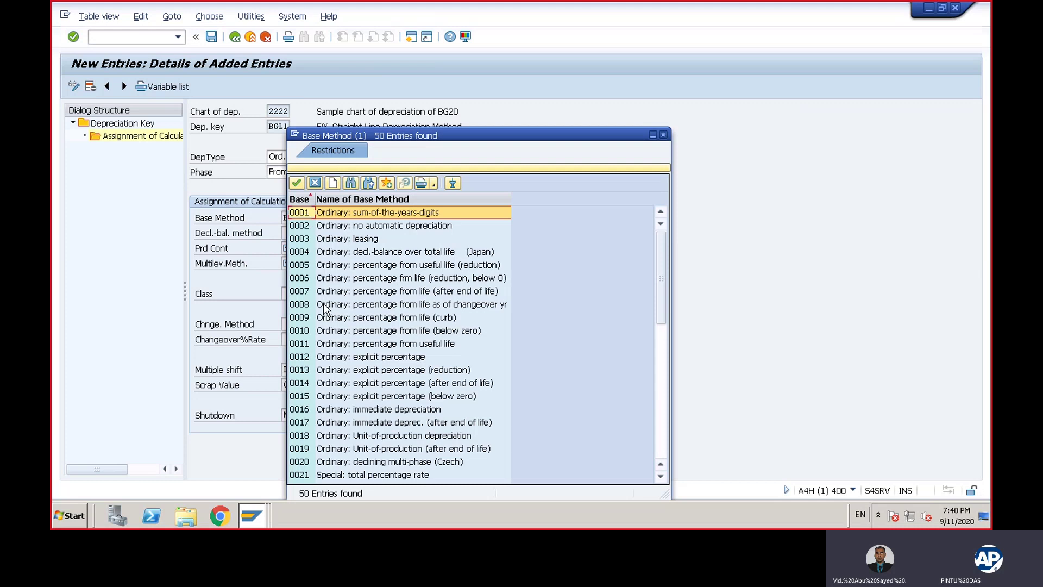
pyautogui.doubleClick(366, 383)
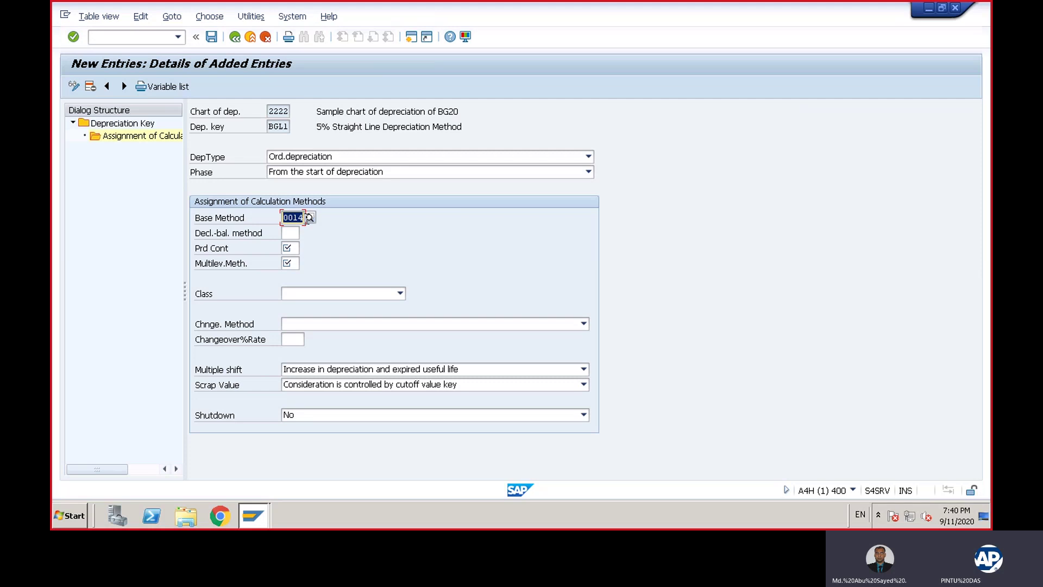
pyautogui.click(309, 217)
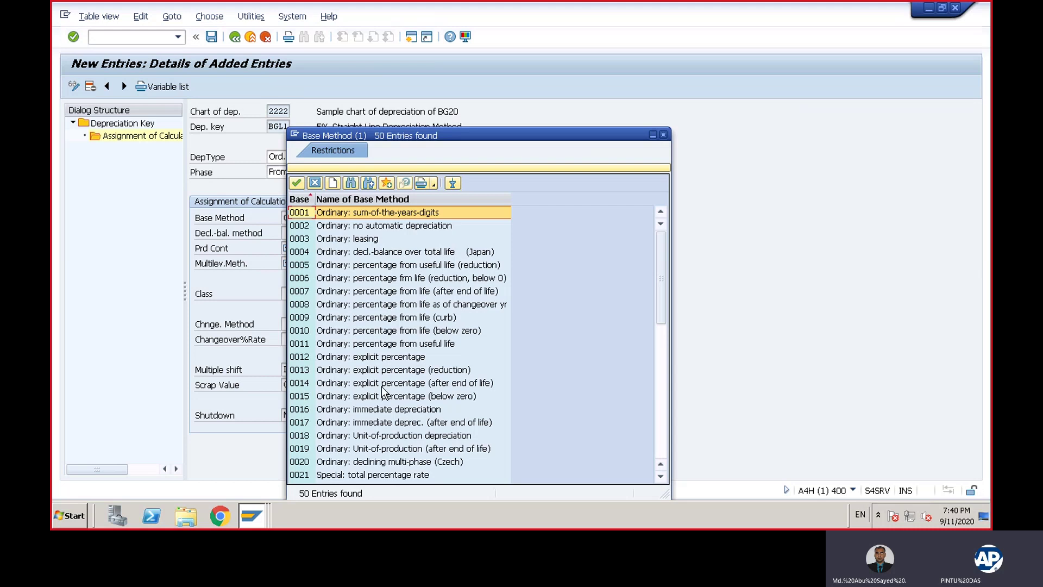
pyautogui.click(664, 135)
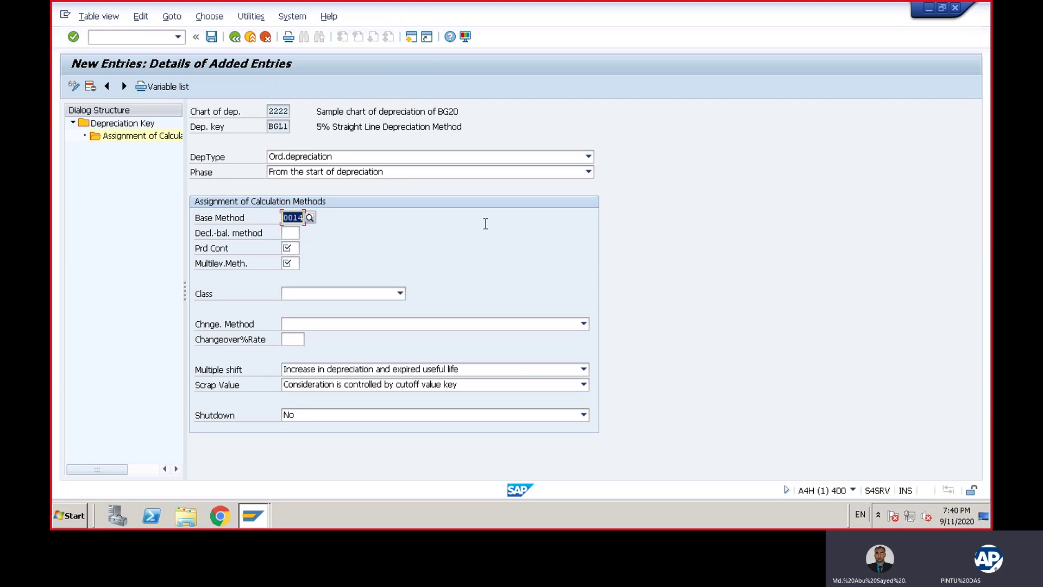
# Step: Assign declining-balance method 001 and period control method BG2 to the depreciation key
pyautogui.click(297, 234)
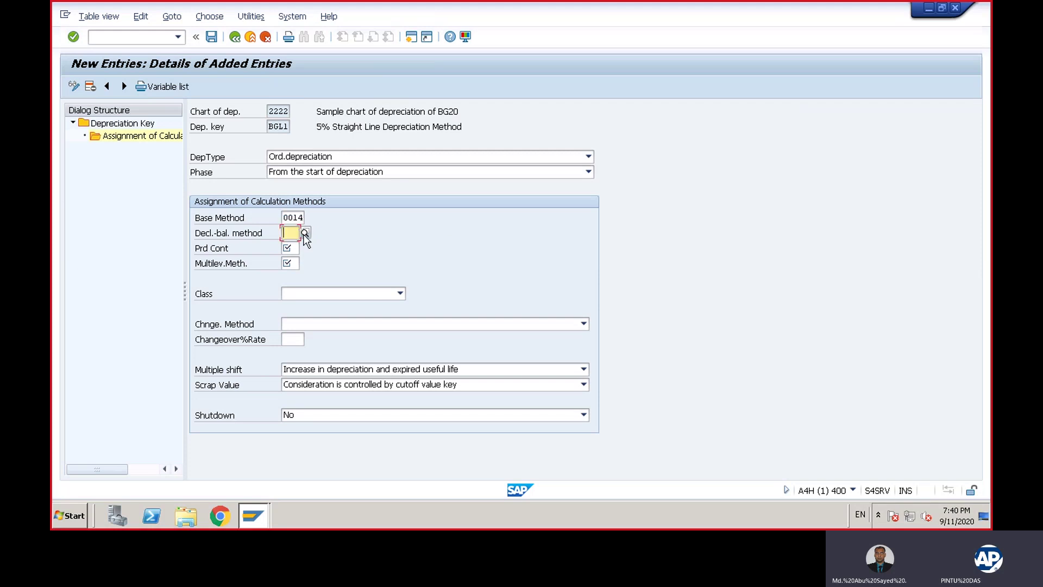
pyautogui.click(304, 232)
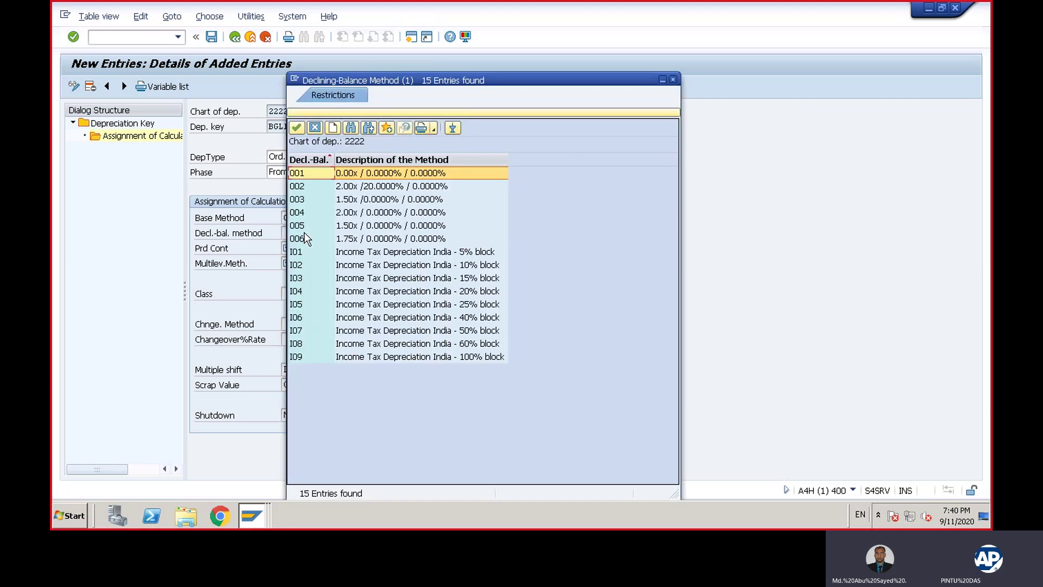
pyautogui.doubleClick(318, 171)
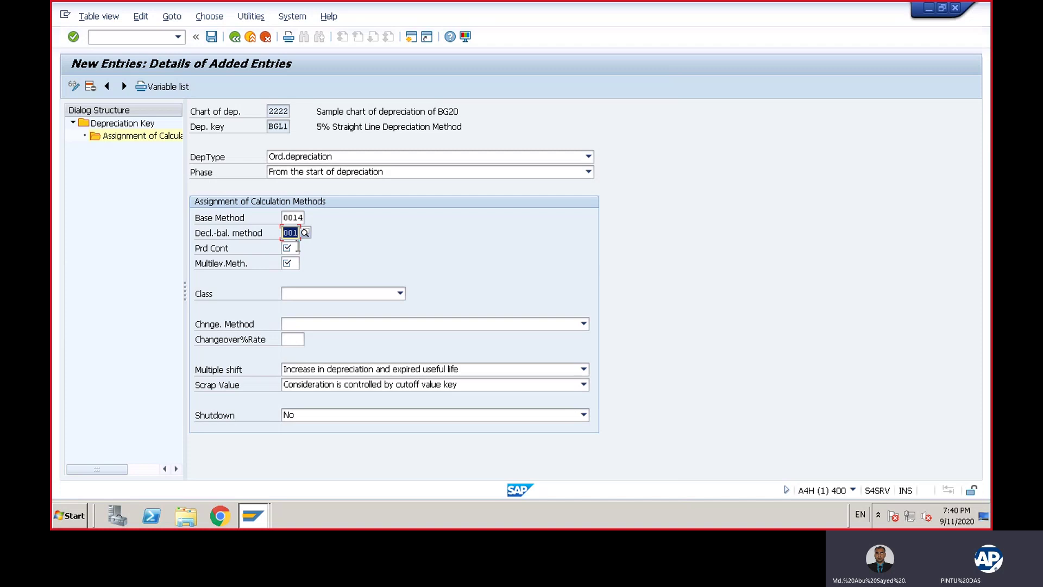
pyautogui.click(296, 248)
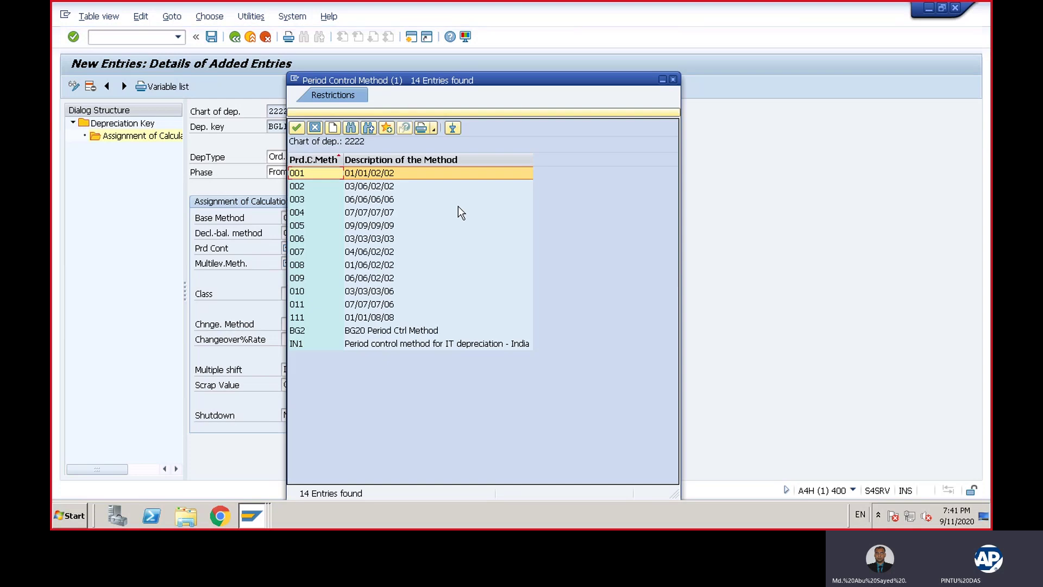
pyautogui.doubleClick(384, 330)
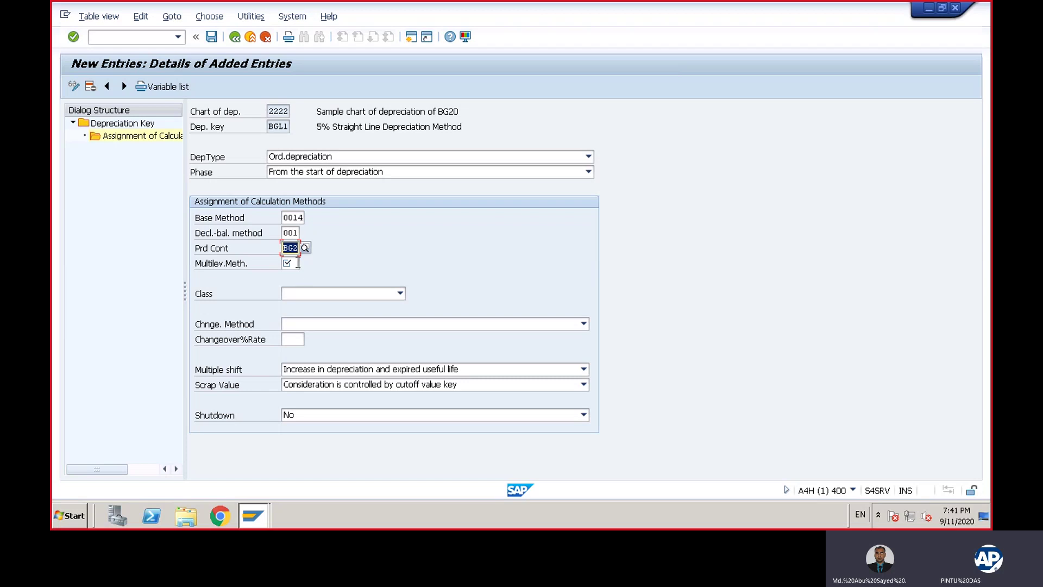
# Step: Assign multilevel method A, 5 % Straight Line Method, to the depreciation key
pyautogui.click(298, 263)
pyautogui.click(305, 263)
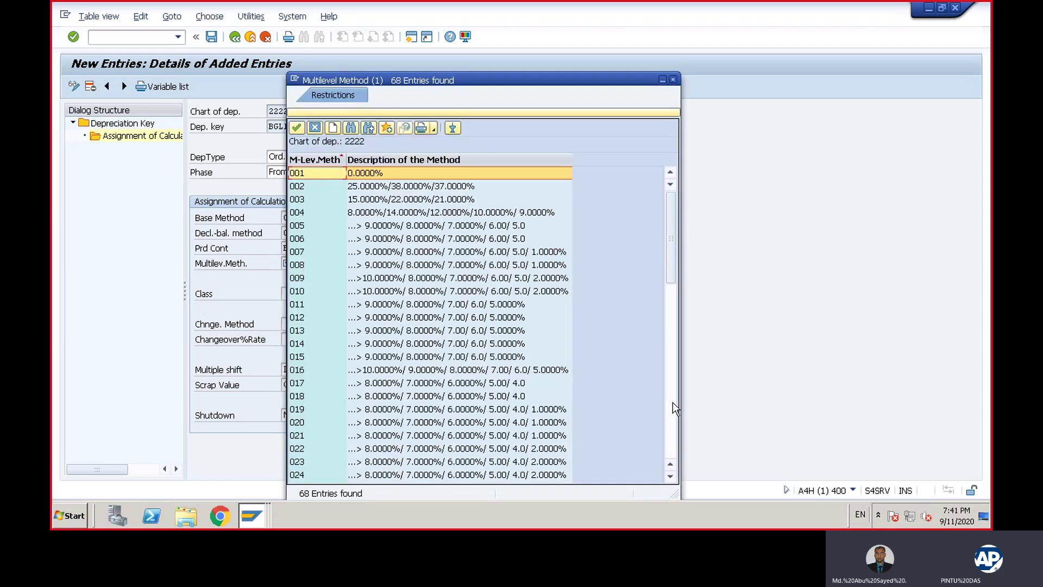
pyautogui.click(671, 433)
pyautogui.click(671, 433)
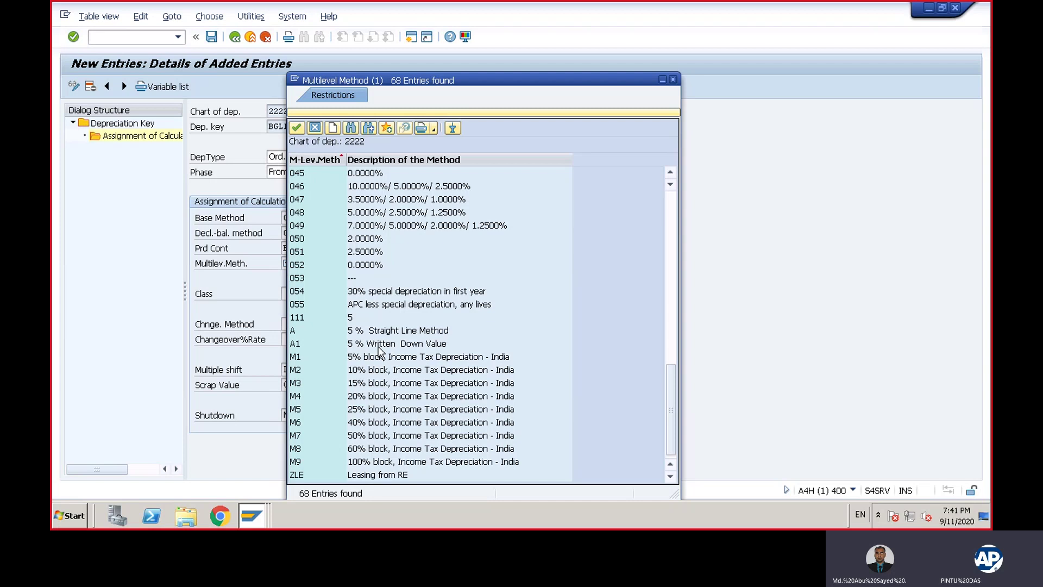
pyautogui.doubleClick(390, 328)
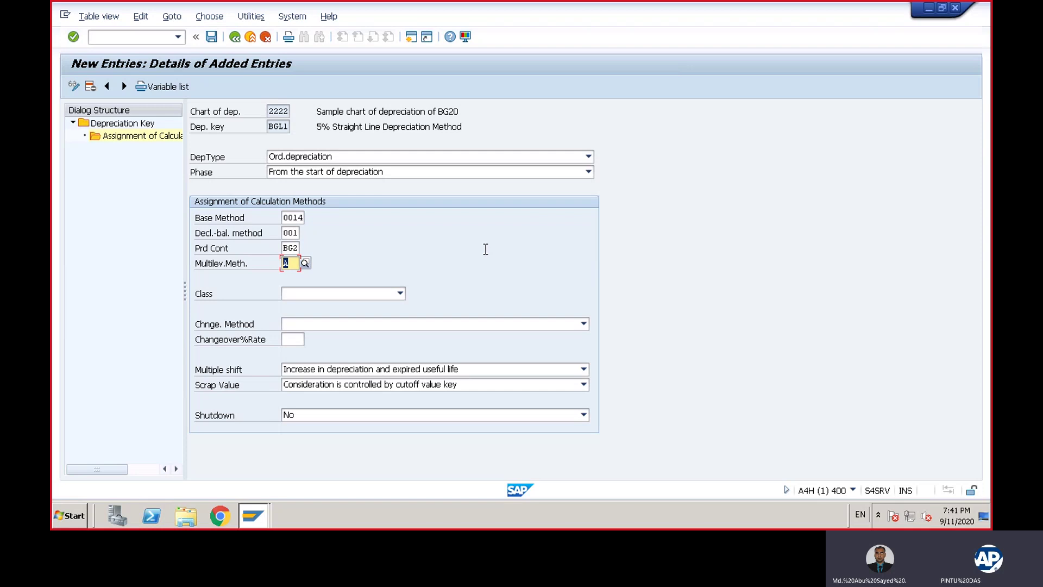
# Step: Set the class to Straight-line depreciation and save the calculation method assignment
pyautogui.click(394, 295)
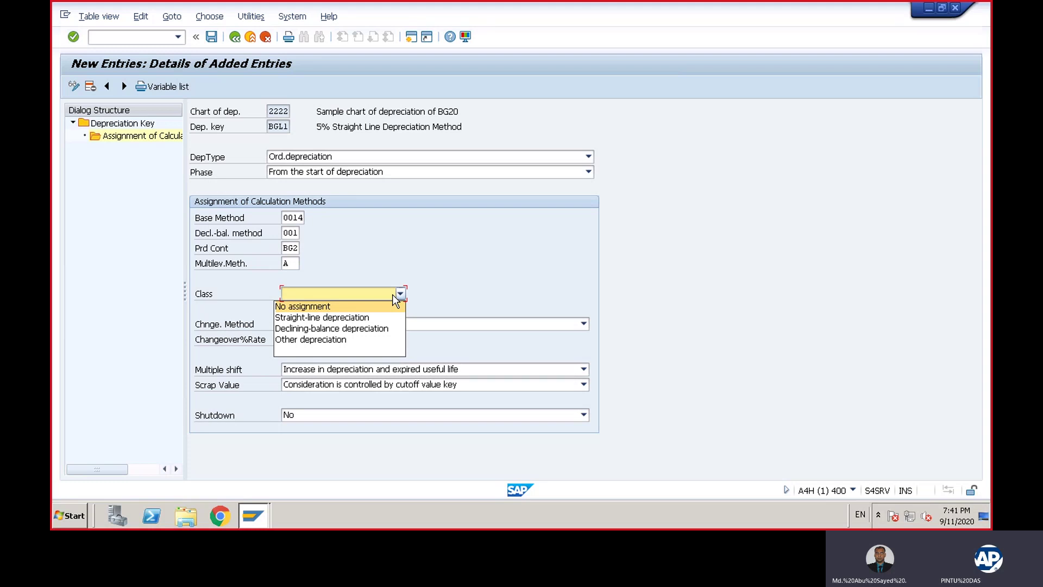
pyautogui.click(329, 319)
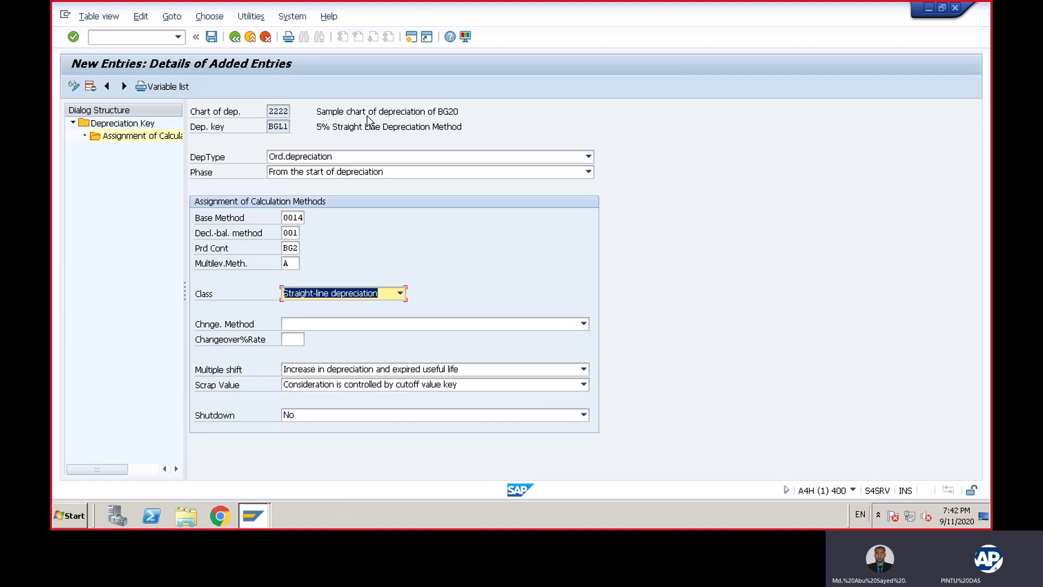
pyautogui.click(212, 40)
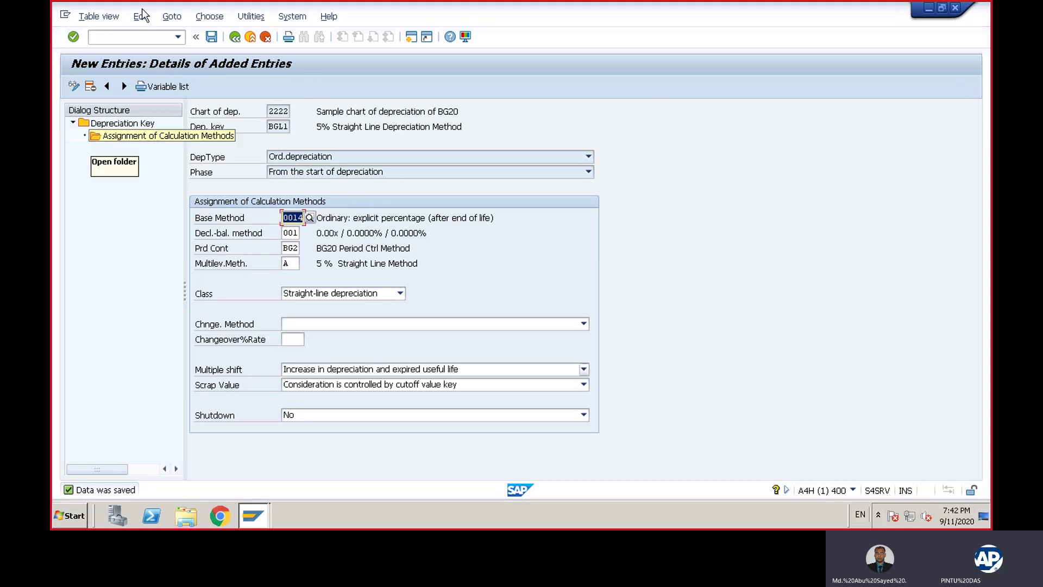
pyautogui.click(212, 37)
# Step: Go back to the implementation guide and reopen the Maintain Depreciation Key activity
pyautogui.click(234, 38)
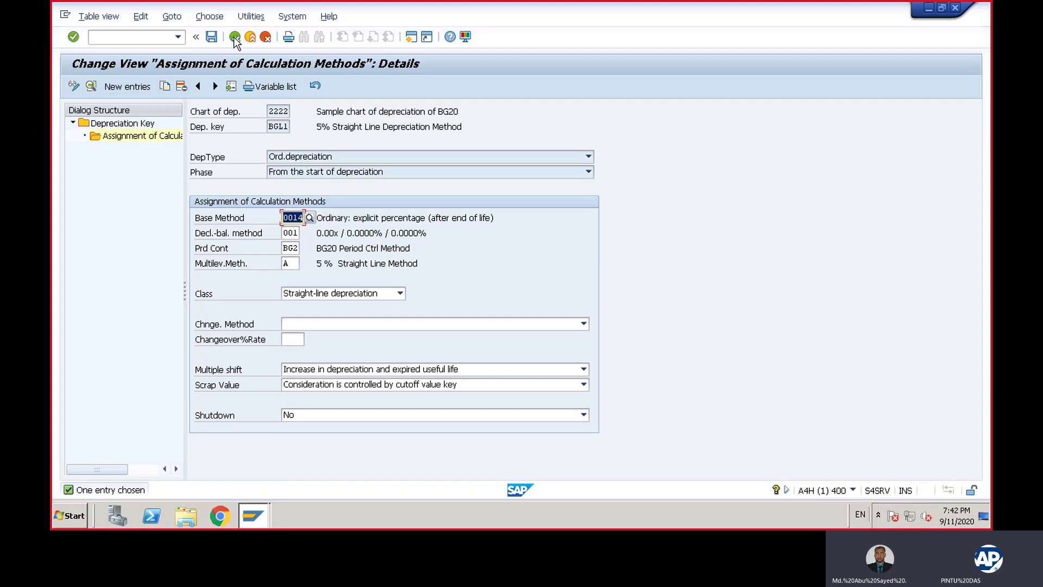
pyautogui.click(235, 38)
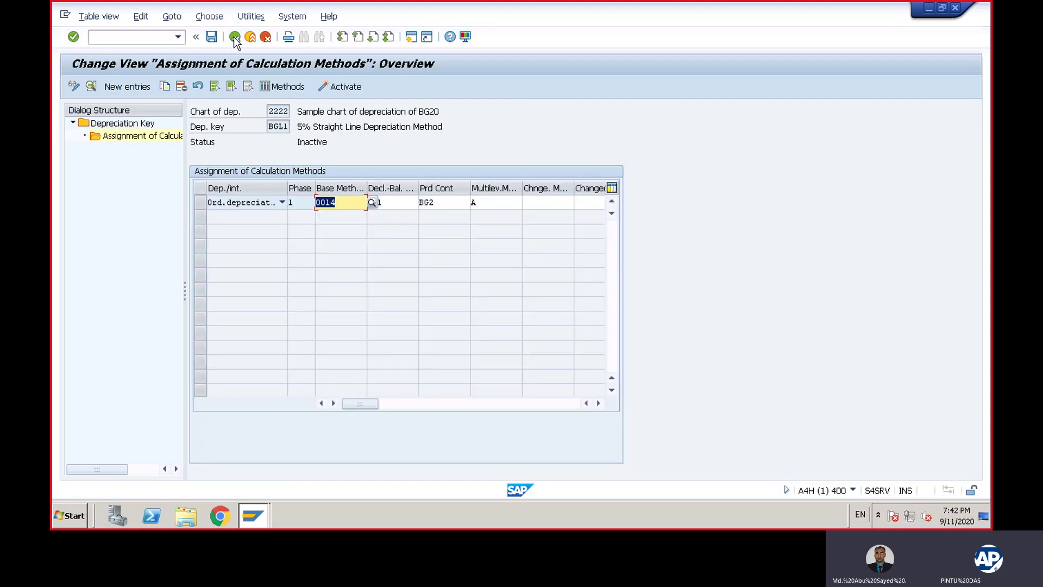
pyautogui.click(235, 37)
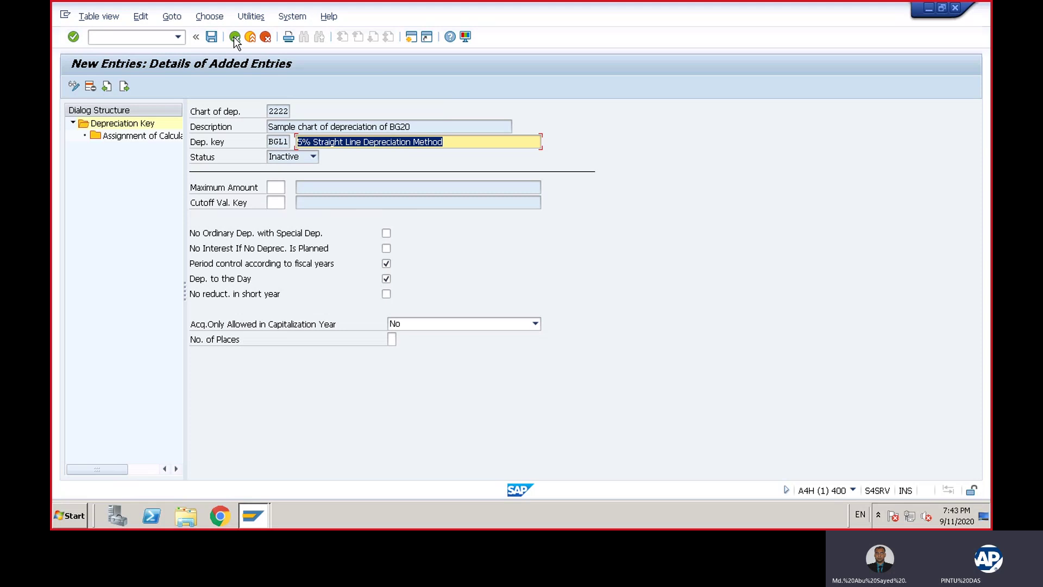
pyautogui.click(235, 37)
pyautogui.click(235, 37)
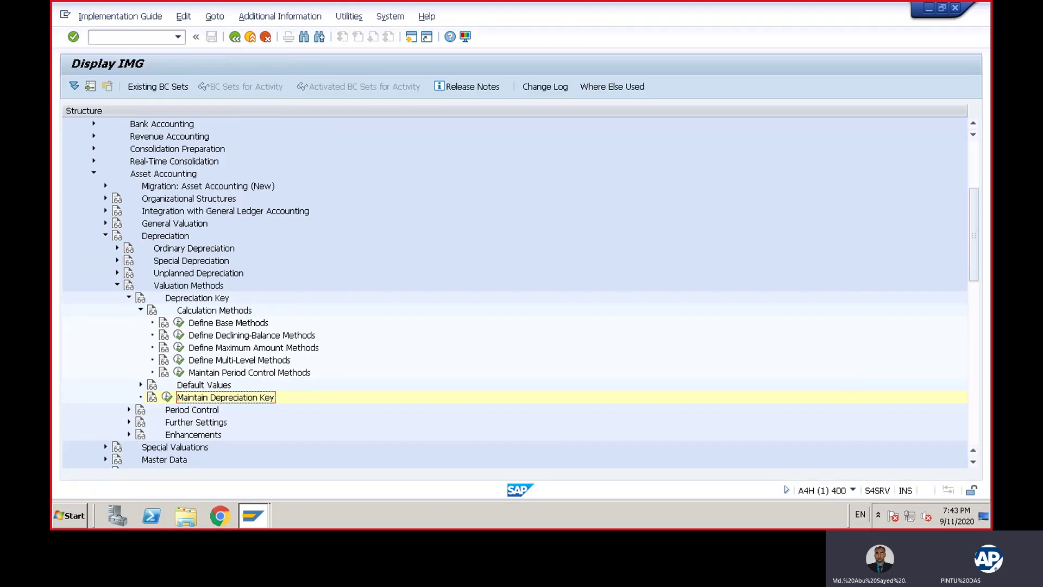
pyautogui.click(169, 397)
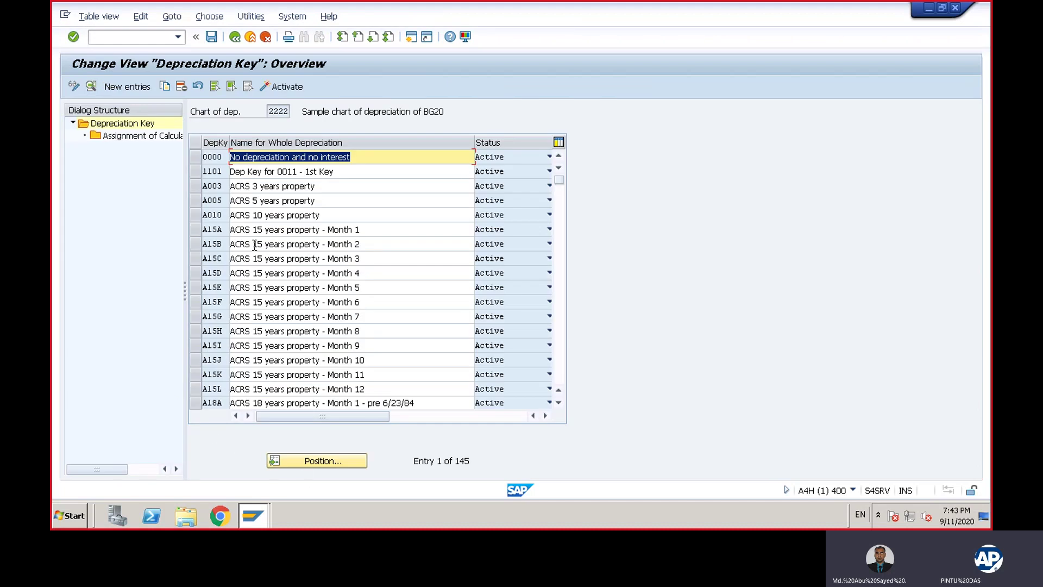
# Step: Start a new depreciation key BGL2 in chart of depreciation 2222
pyautogui.click(124, 87)
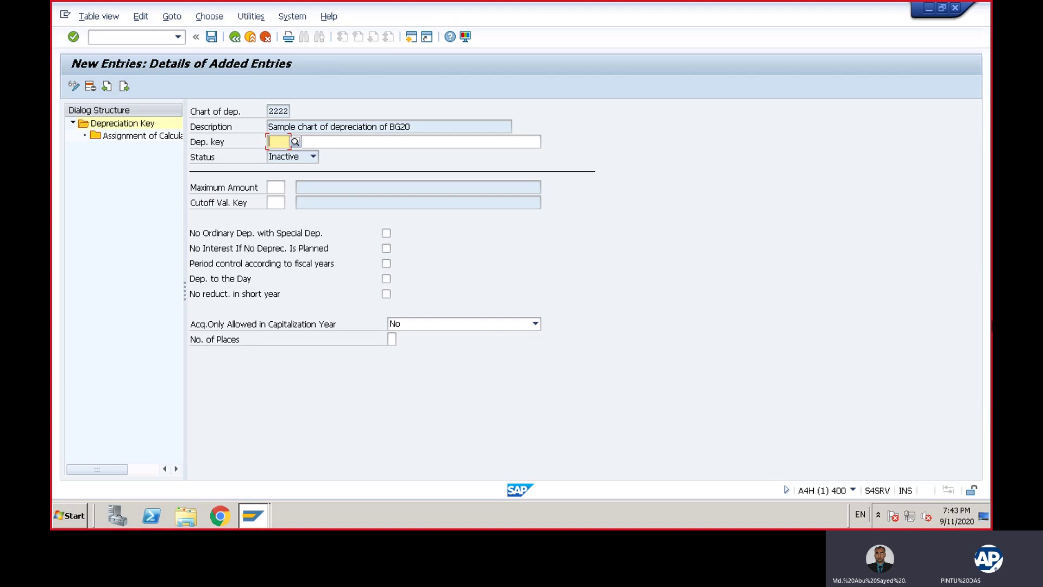
pyautogui.write('BGL')
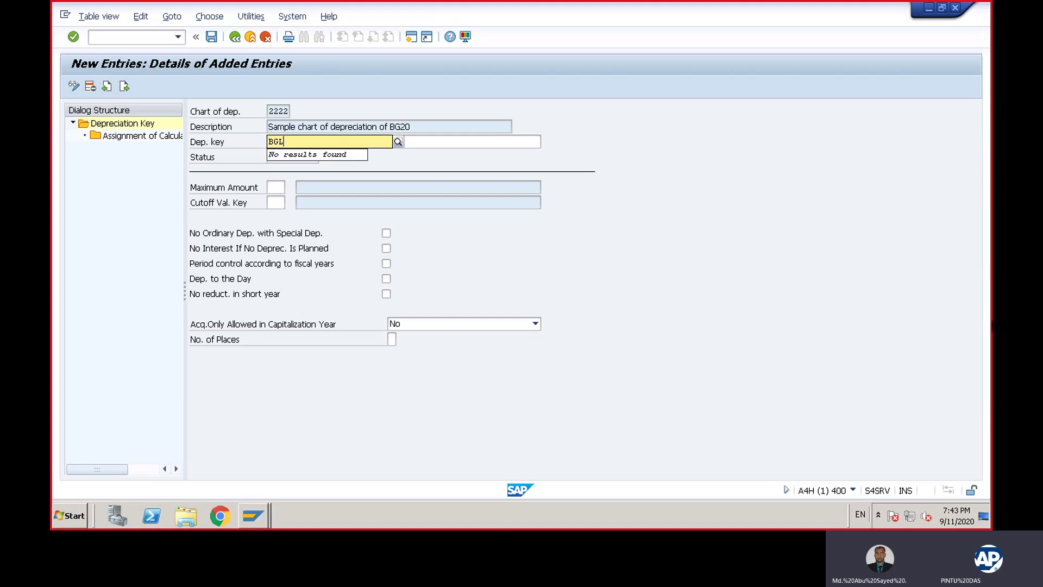
pyautogui.write('2')
pyautogui.press('Return')
# Step: Name the depreciation key "5% Written Down Value Depriciation Method"
pyautogui.click(331, 140)
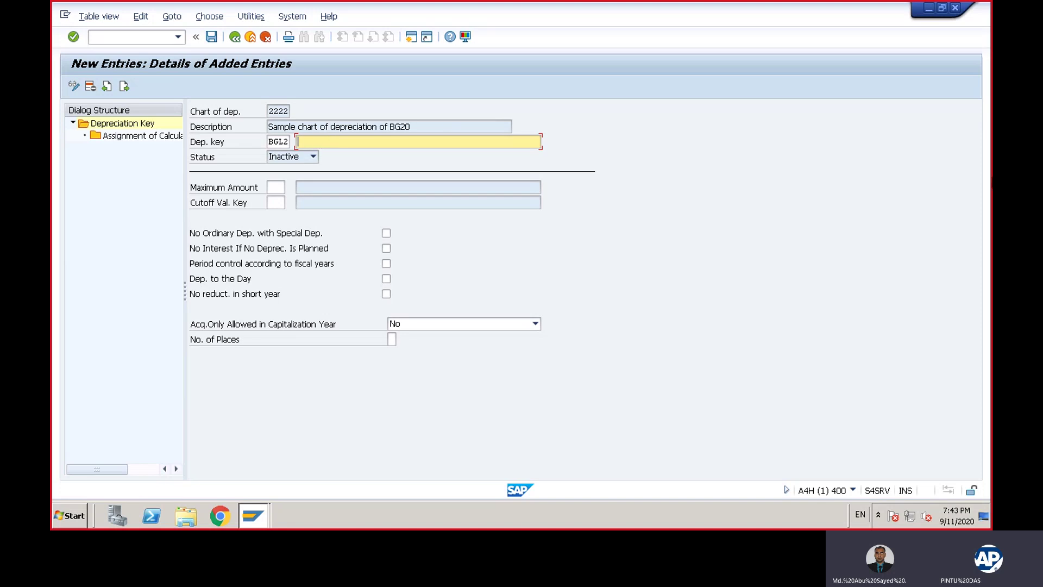
pyautogui.write('5')
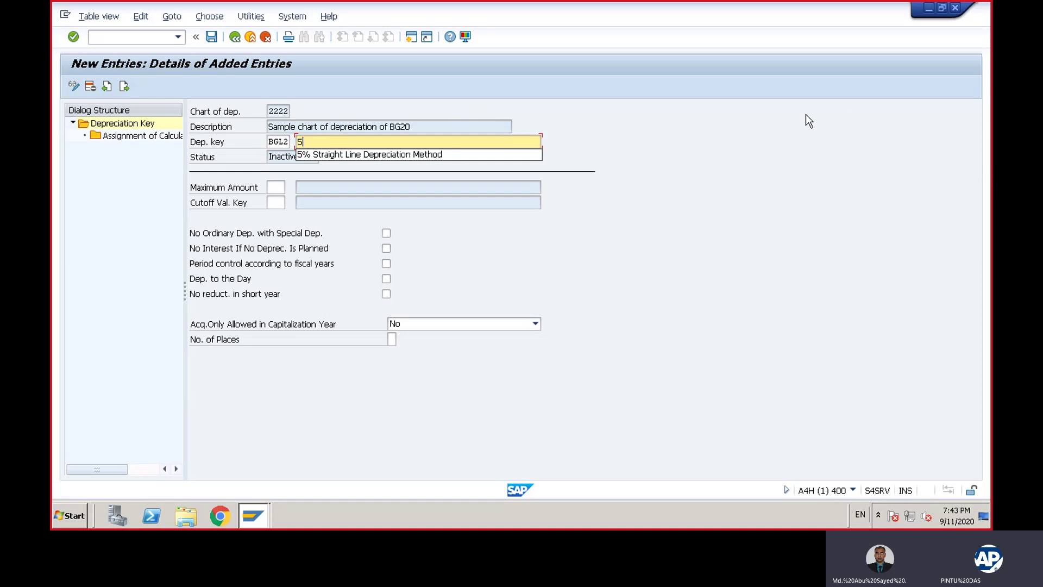
pyautogui.click(369, 155)
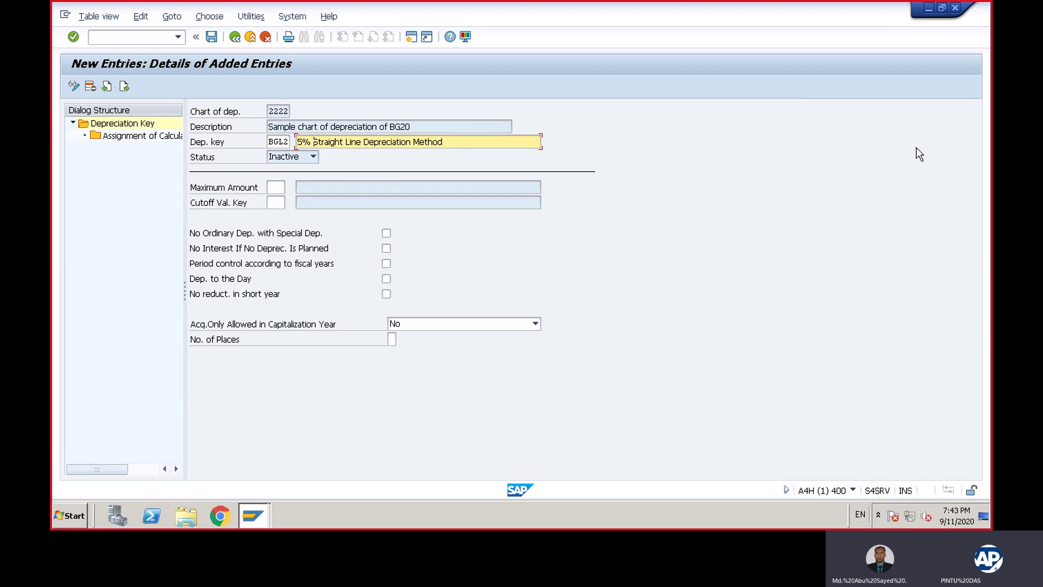
pyautogui.press('Delete')
pyautogui.press('Delete')
pyautogui.press('Delete')
pyautogui.press('Delete')
pyautogui.press('Delete')
pyautogui.press('Delete')
pyautogui.press('Delete')
pyautogui.press('Delete')
pyautogui.press('Delete')
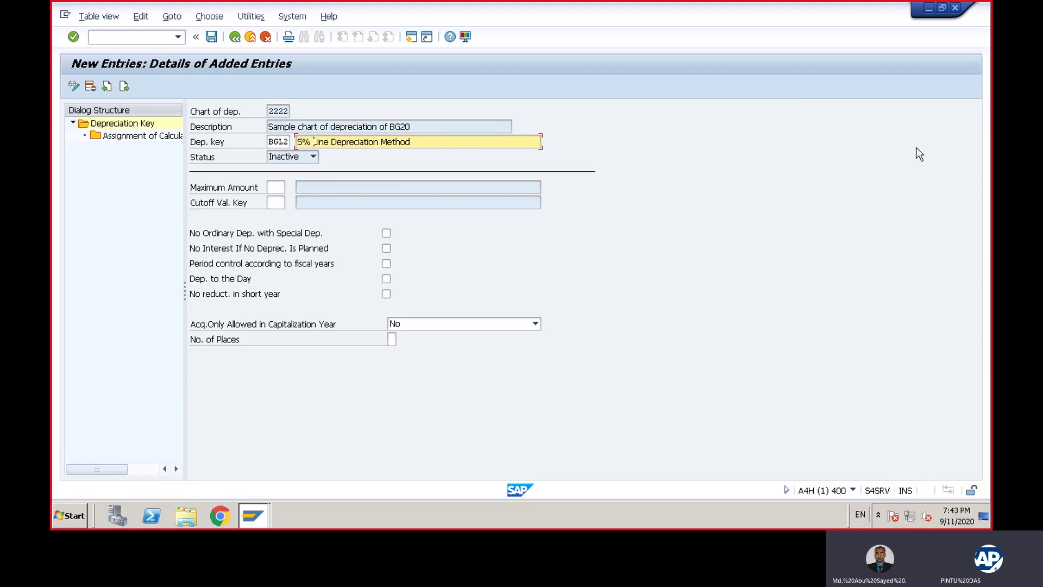
pyautogui.press('Delete')
pyautogui.press('Delete')
pyautogui.press('Delete')
pyautogui.press('Delete')
pyautogui.press('Delete')
pyautogui.press('Delete')
pyautogui.press('Delete')
pyautogui.press('Delete')
pyautogui.press('Delete')
pyautogui.press('Delete')
pyautogui.press('Delete')
pyautogui.press('Delete')
pyautogui.press('Delete')
pyautogui.press('Delete')
pyautogui.press('Delete')
pyautogui.press('Delete')
pyautogui.press('Delete')
pyautogui.press('Delete')
pyautogui.press('Delete')
pyautogui.press('Delete')
pyautogui.press('Delete')
pyautogui.write('Written Down Value Depriciation ')
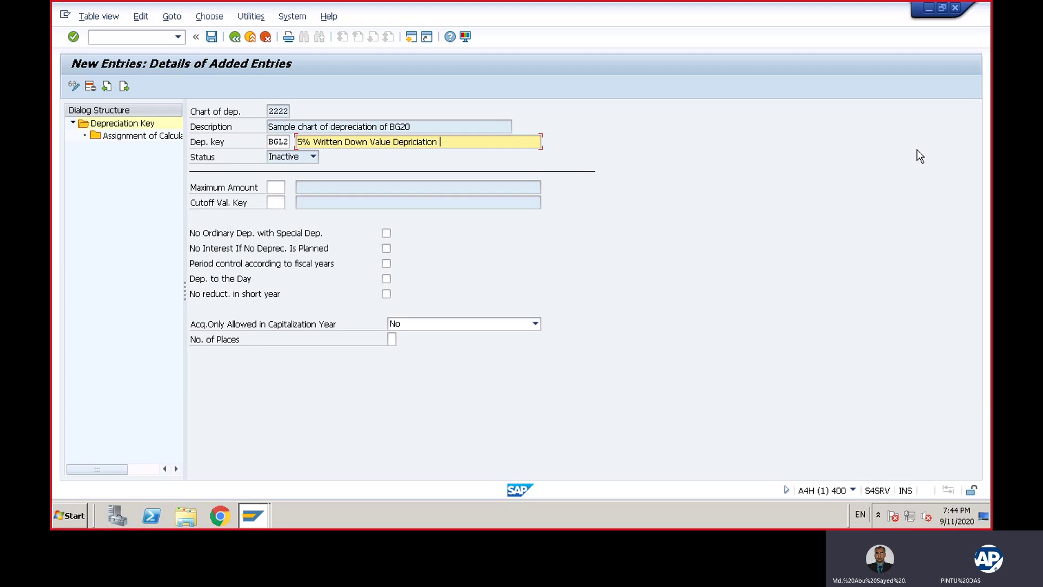
pyautogui.write('Method')
# Step: Enable period control according to fiscal years and depreciation to the day, then save the key in the "Asset configuration of BGDK" customizing request
pyautogui.click(386, 264)
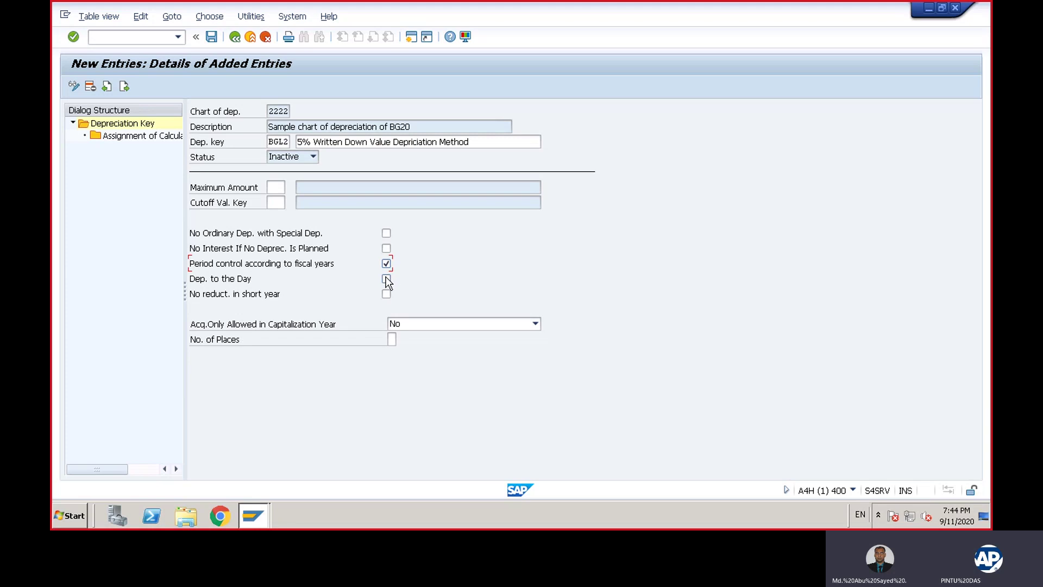
pyautogui.click(386, 279)
pyautogui.click(211, 37)
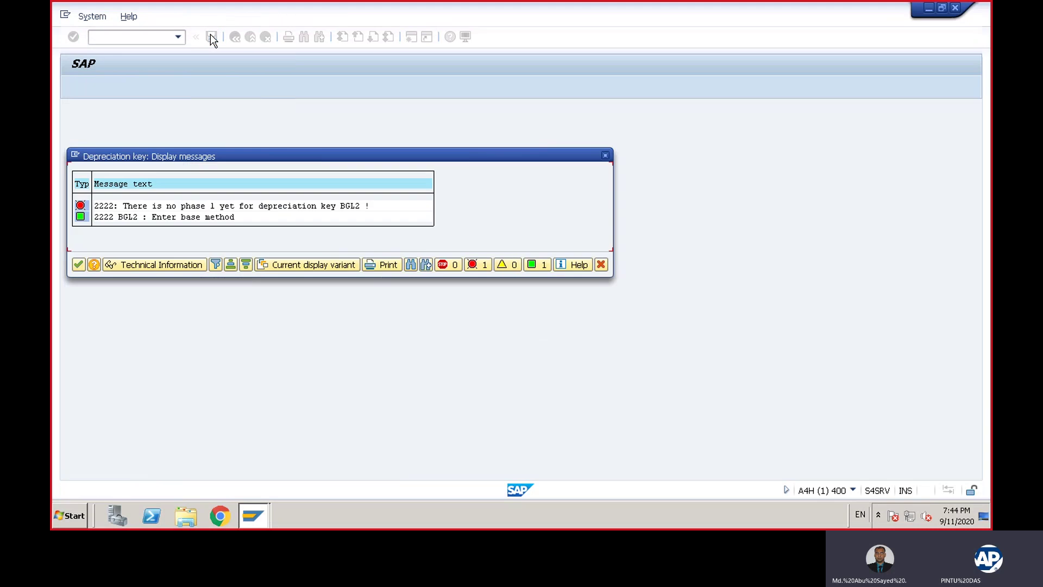
pyautogui.click(78, 265)
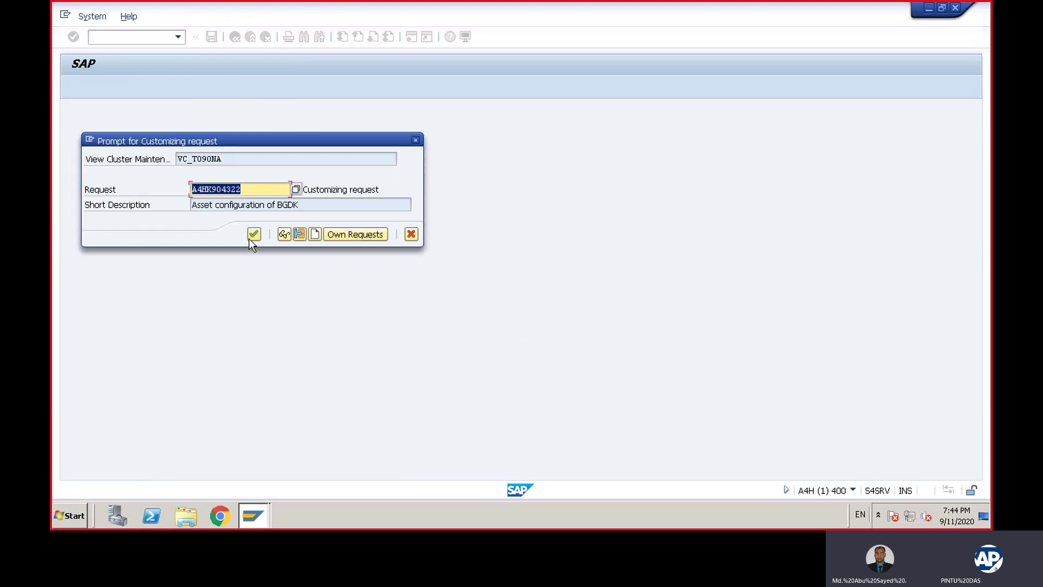
pyautogui.click(254, 234)
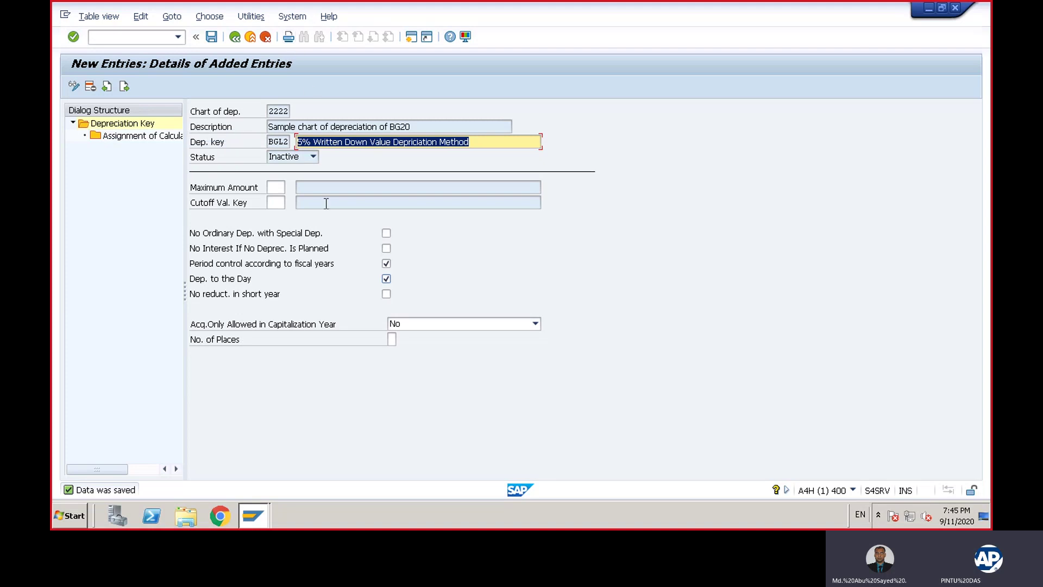
# Step: Add a calculation method assignment for key BGL2 with depreciation type Ord.depreciation and base method 0014, Ordinary: explicit percentage (after end of life)
pyautogui.doubleClick(149, 135)
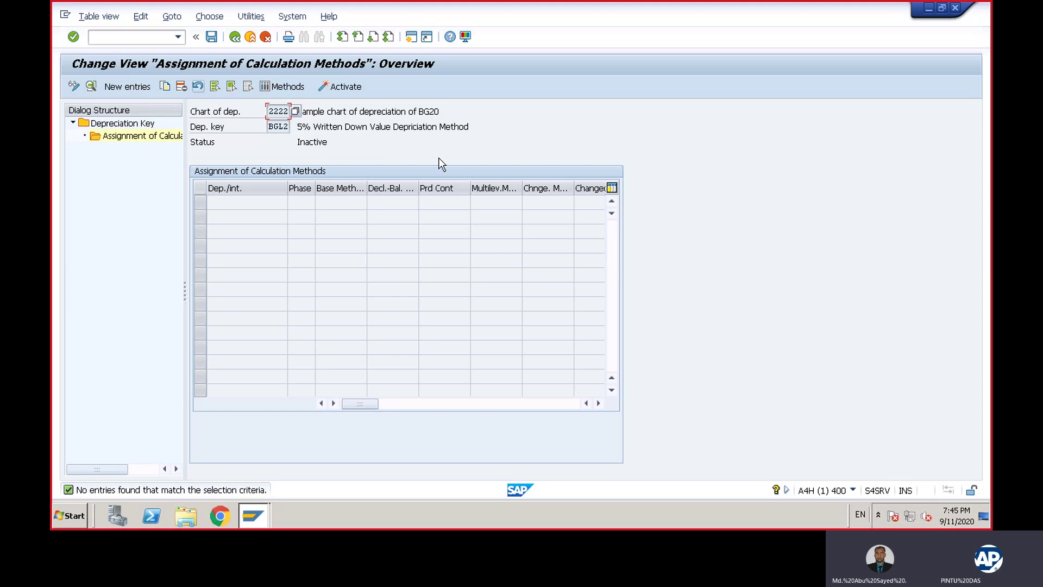
pyautogui.click(116, 89)
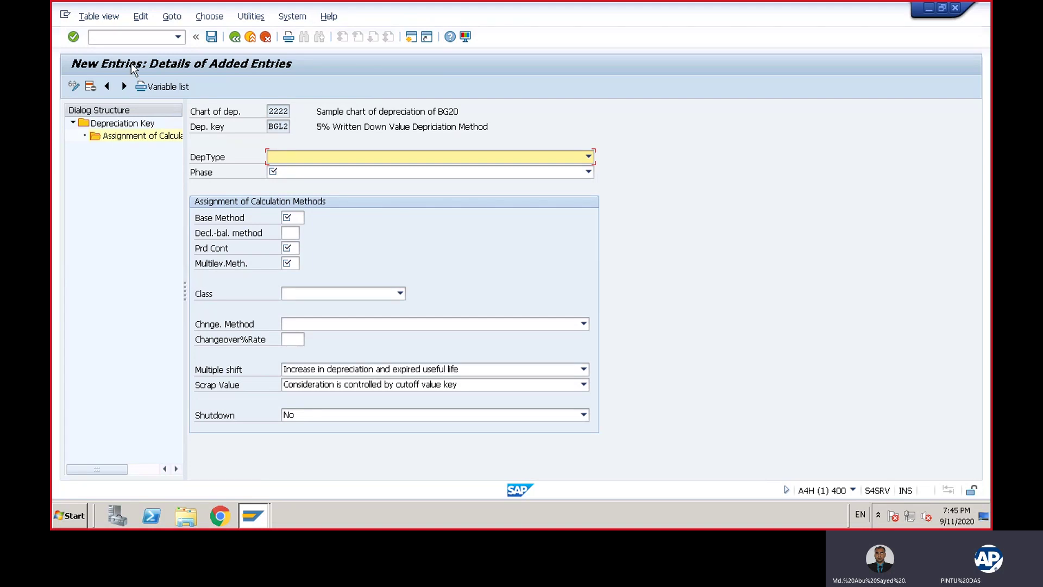
pyautogui.click(589, 156)
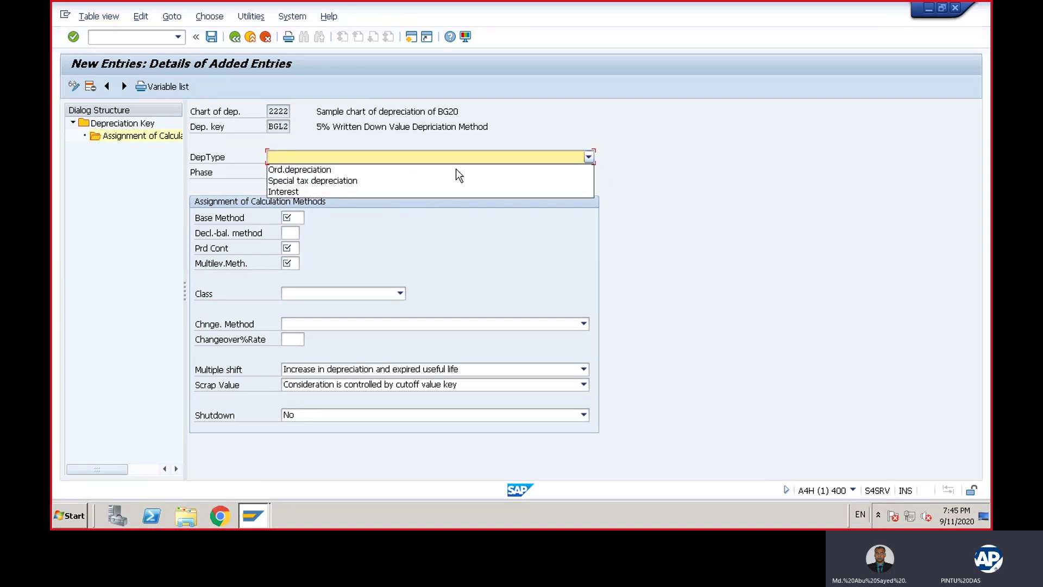
pyautogui.click(315, 170)
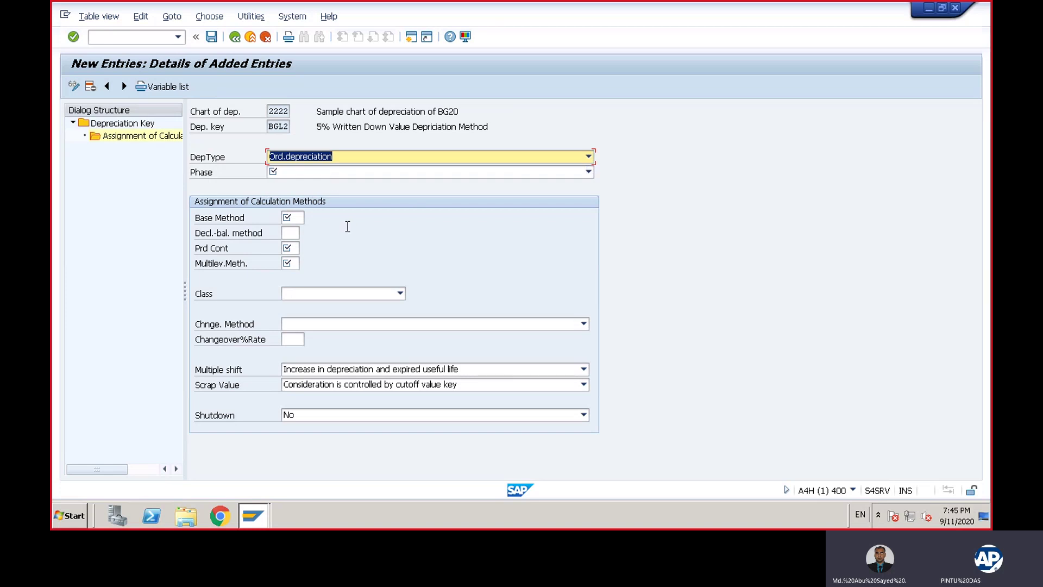
pyautogui.click(288, 217)
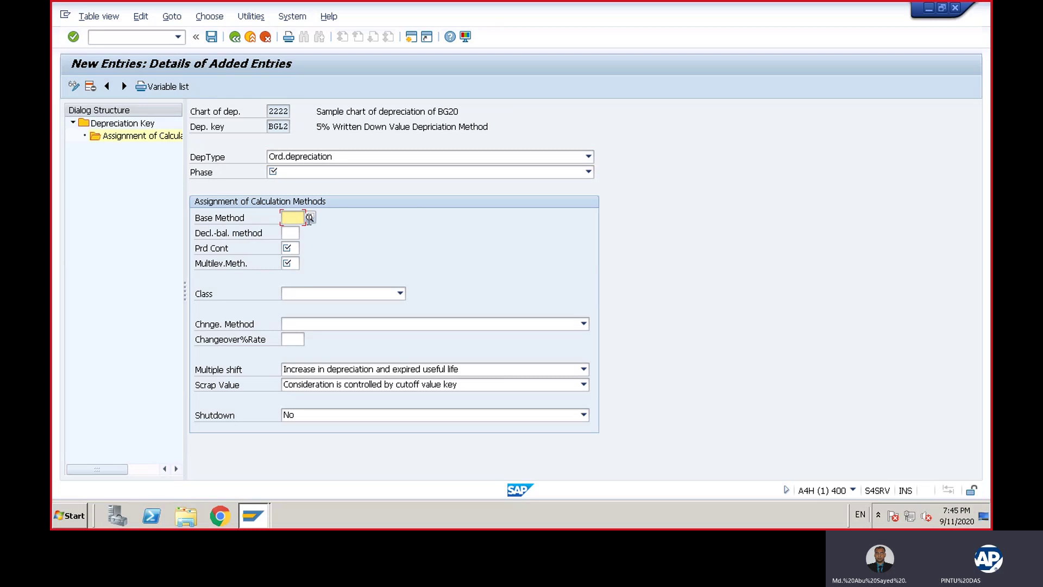
pyautogui.click(309, 218)
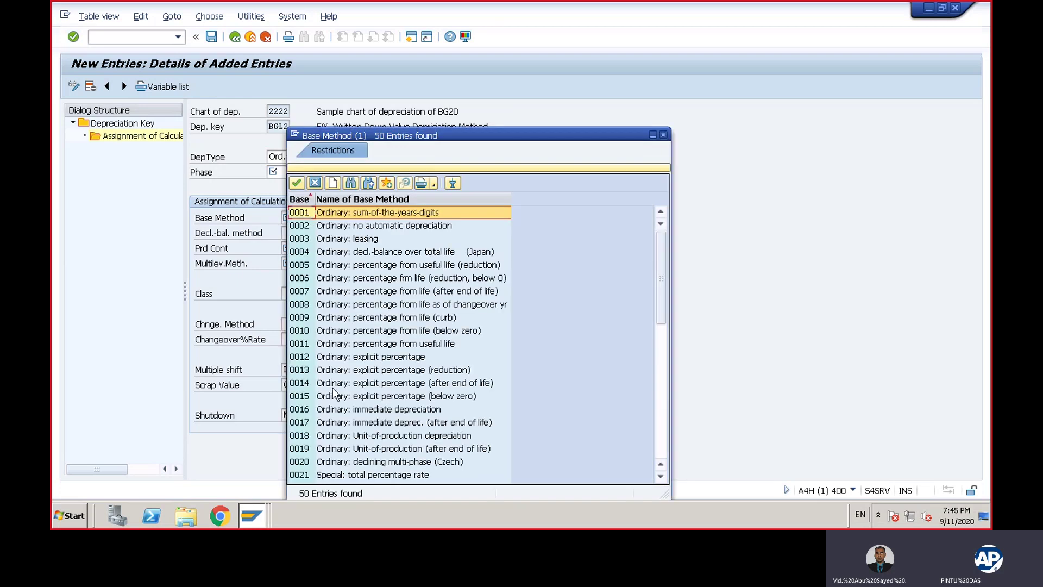
pyautogui.doubleClick(334, 383)
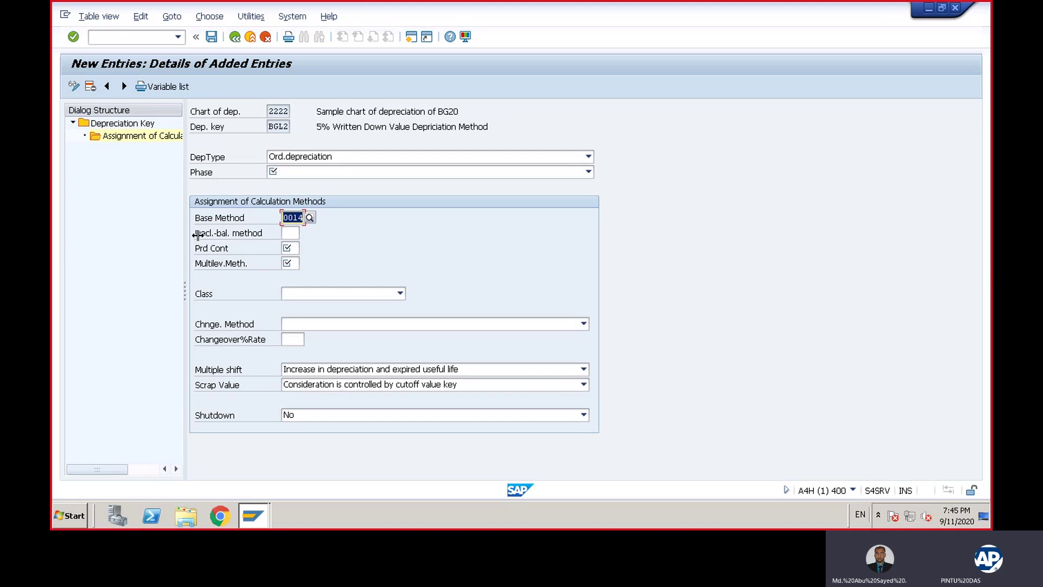
# Step: Assign declining-balance method 001 and period control method BG2 to depreciation key BGL2
pyautogui.click(289, 233)
pyautogui.press('F4')
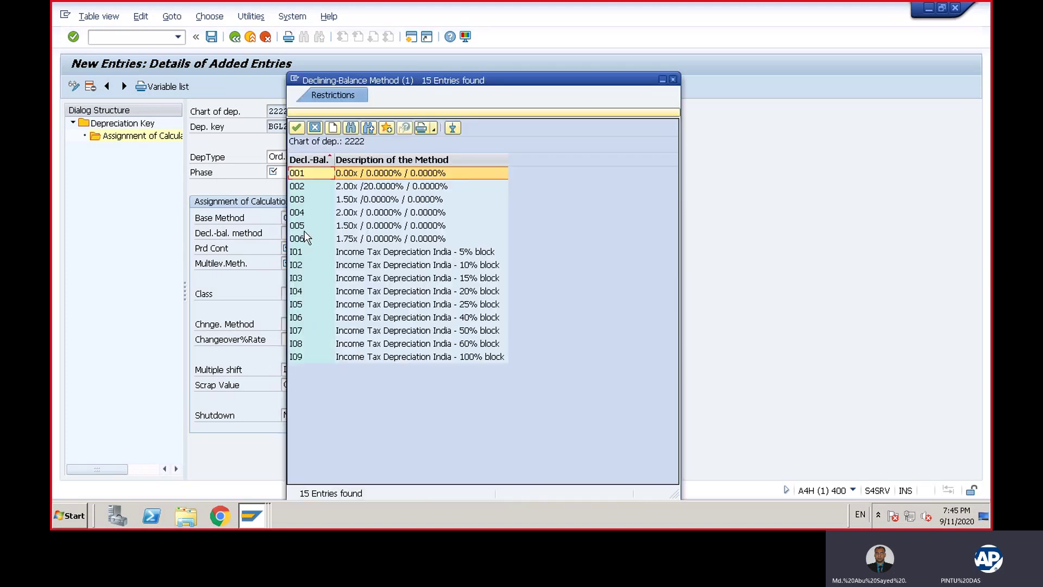
pyautogui.doubleClick(313, 172)
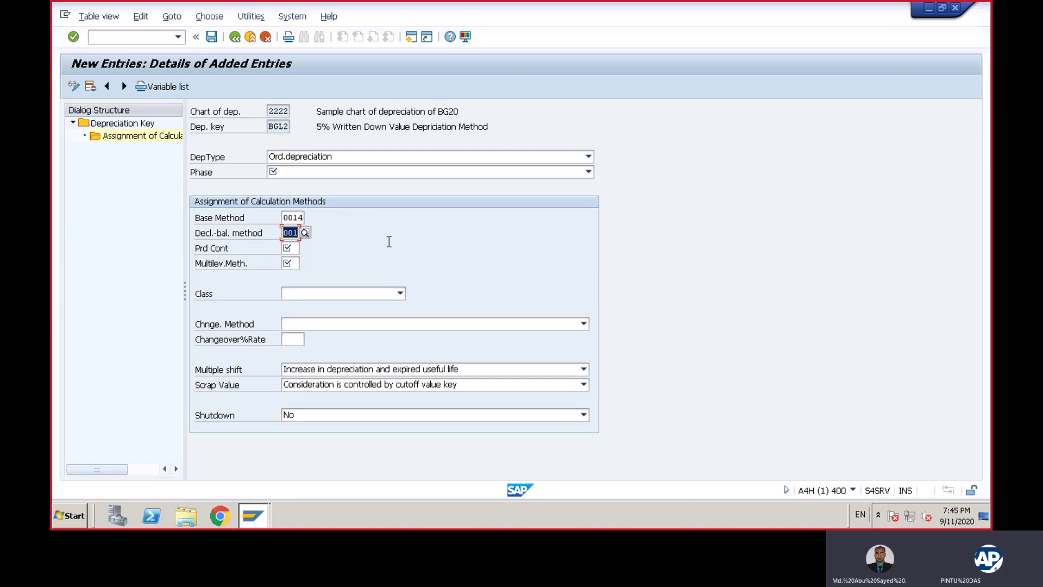
pyautogui.click(297, 248)
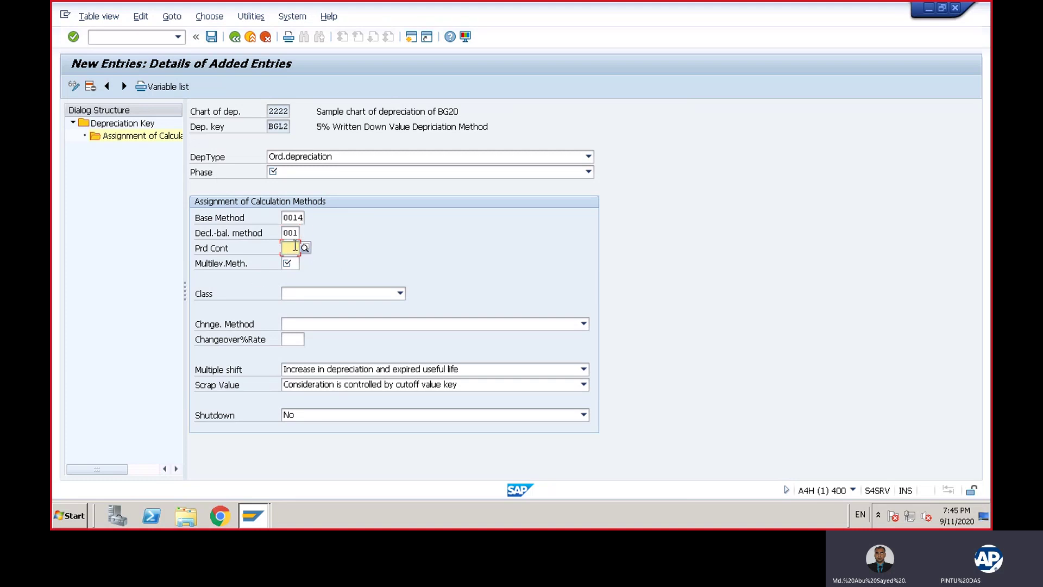
pyautogui.click(305, 248)
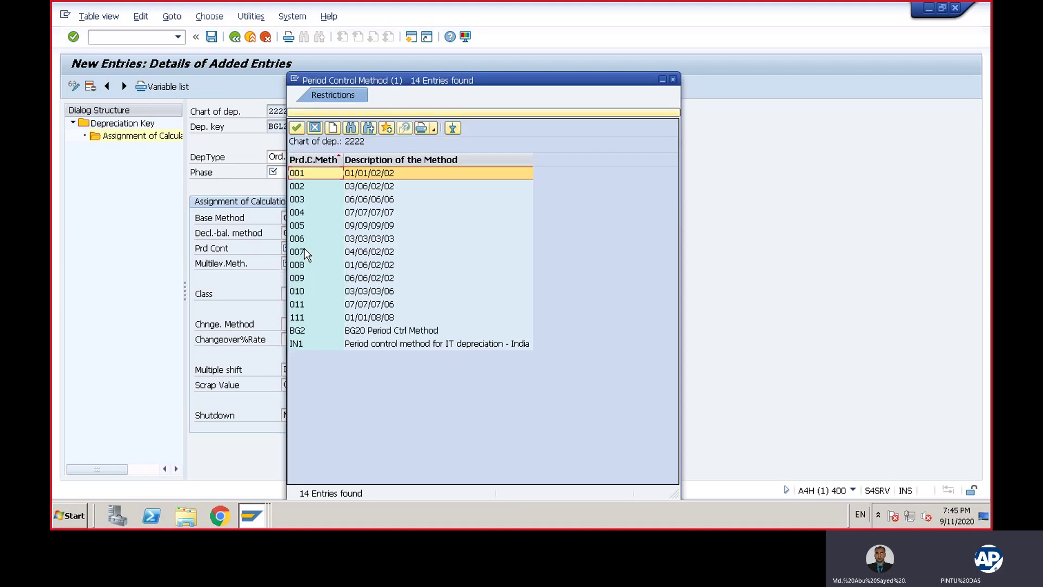
pyautogui.doubleClick(299, 332)
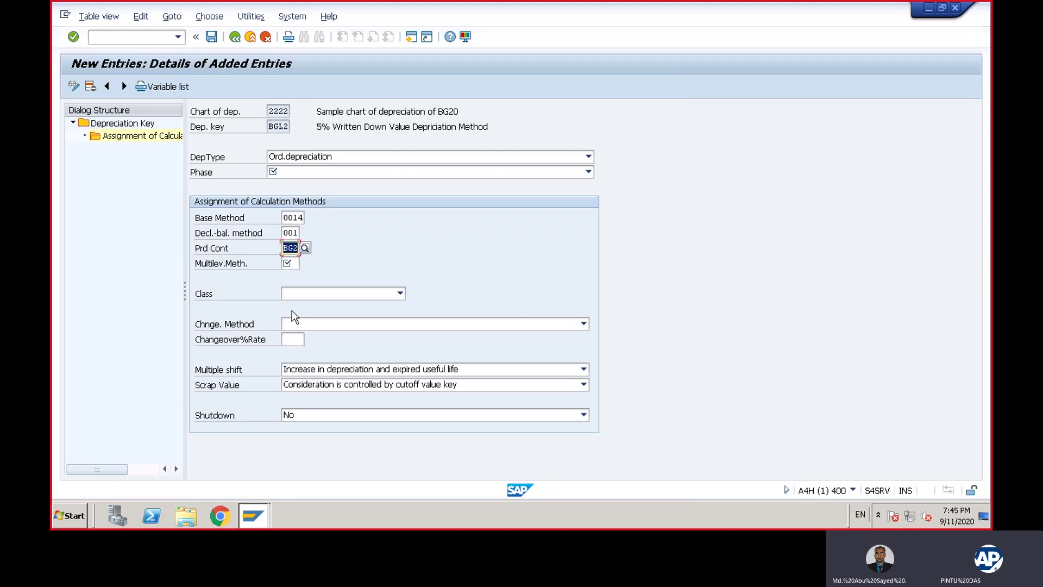
# Step: Assign multilevel method A1, 5 % Written Down Value, to depreciation key BGL2
pyautogui.click(291, 263)
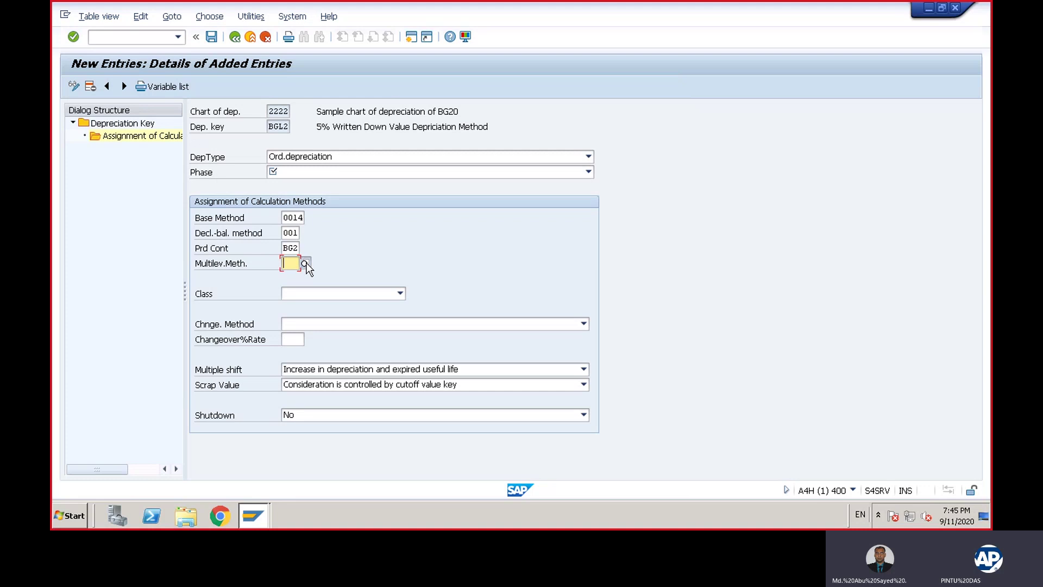
pyautogui.click(306, 264)
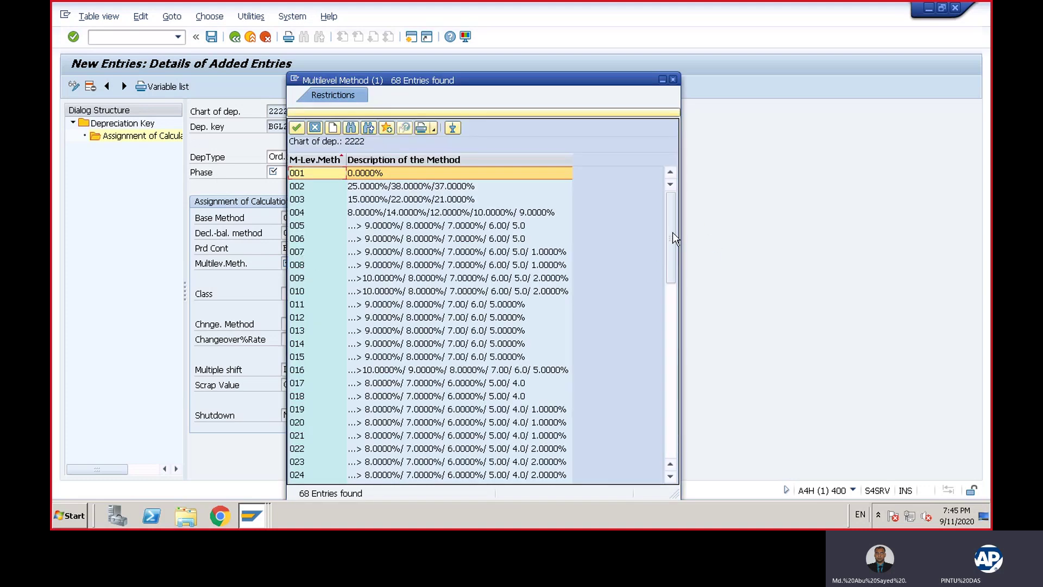
pyautogui.moveTo(673, 238); pyautogui.dragTo(672, 413)
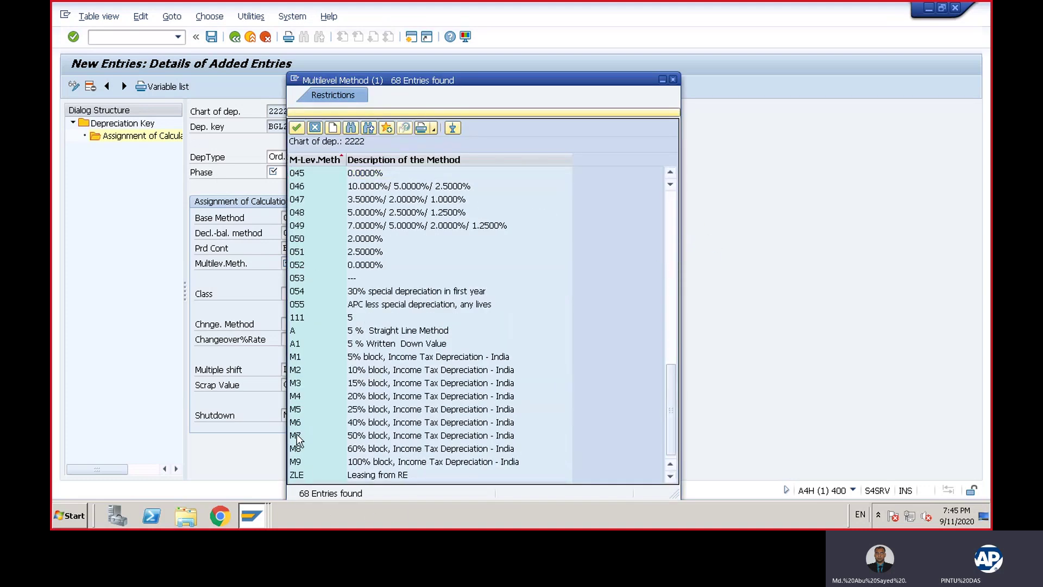
pyautogui.doubleClick(296, 347)
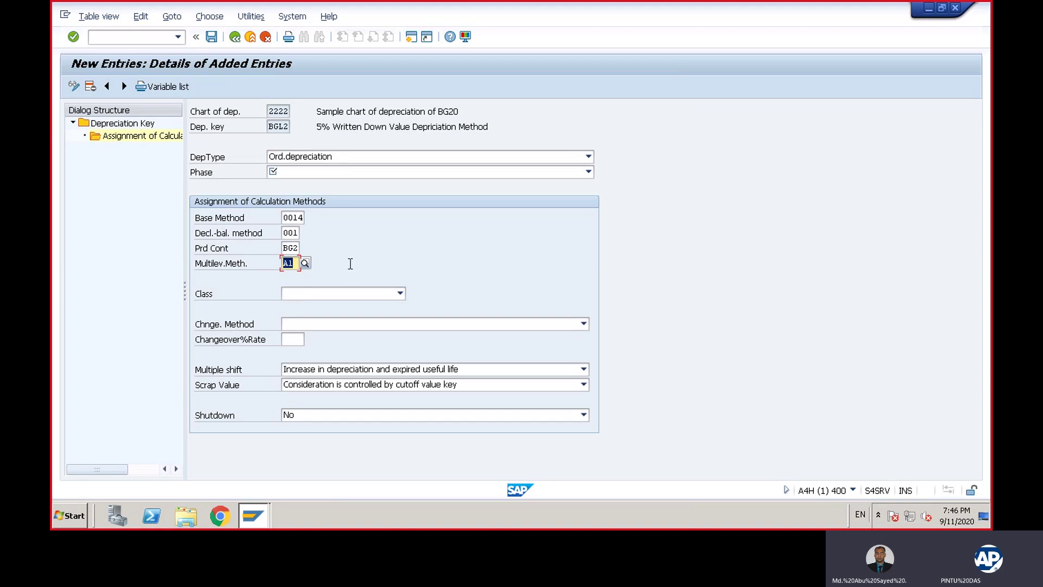
# Step: Set the class to Declining-balance depreciation and try to save the calculation method assignment
pyautogui.click(400, 293)
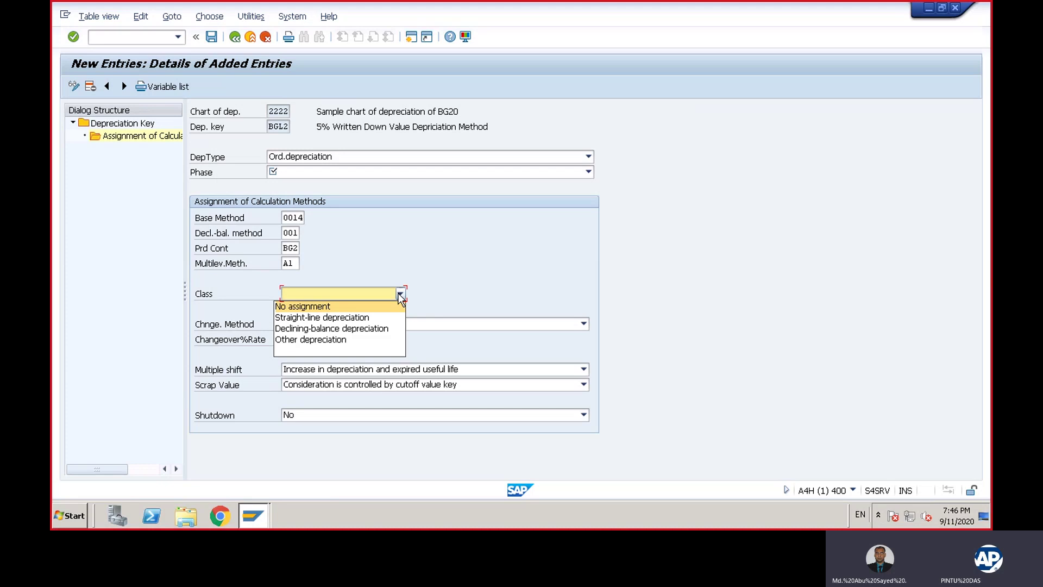
pyautogui.click(357, 328)
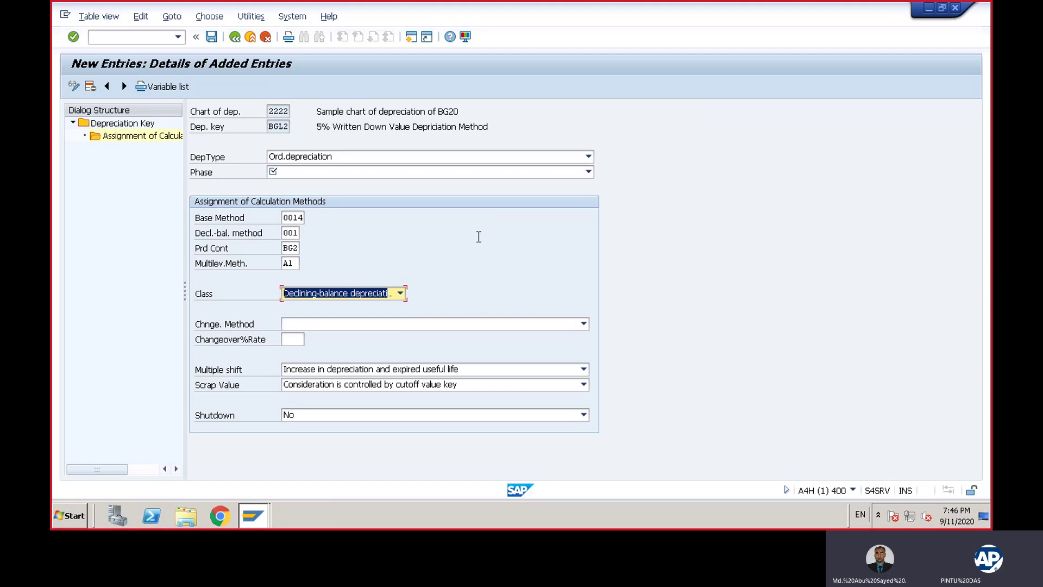
pyautogui.click(211, 39)
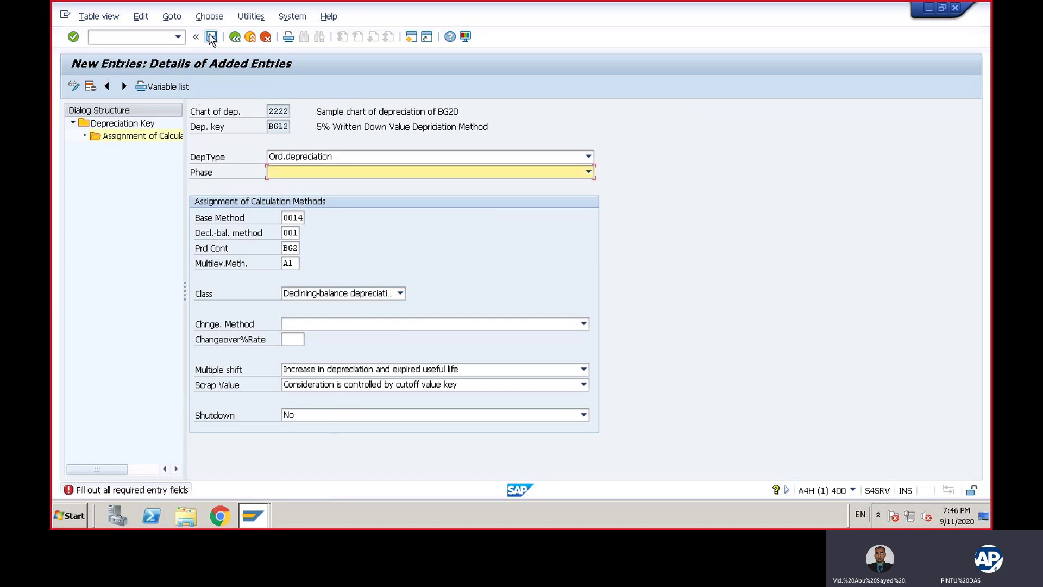
# Step: Set the phase to From the start of depreciation, then save the assignment and return to the calculation methods overview
pyautogui.click(588, 172)
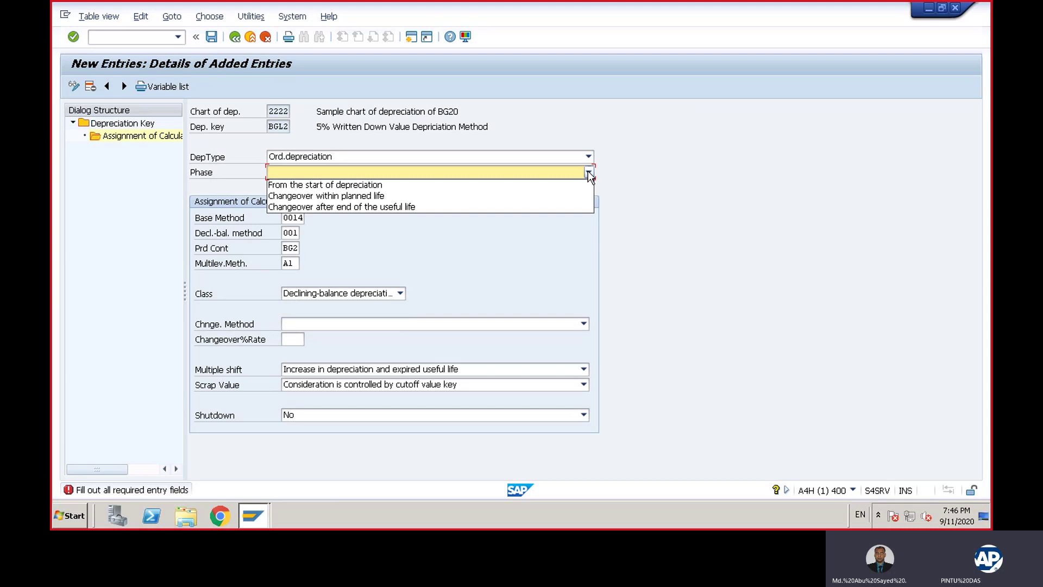
pyautogui.click(337, 184)
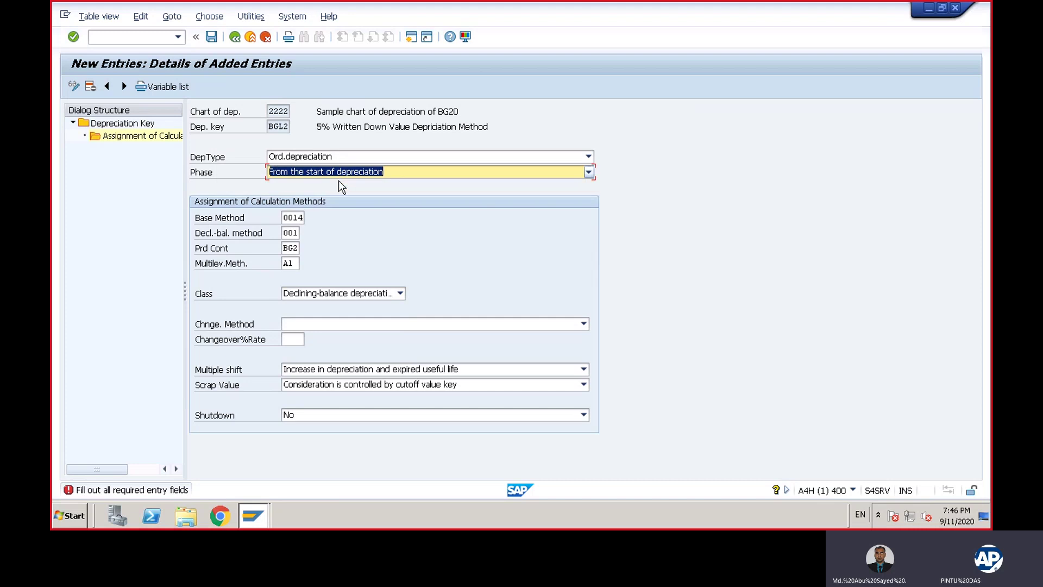
pyautogui.click(211, 37)
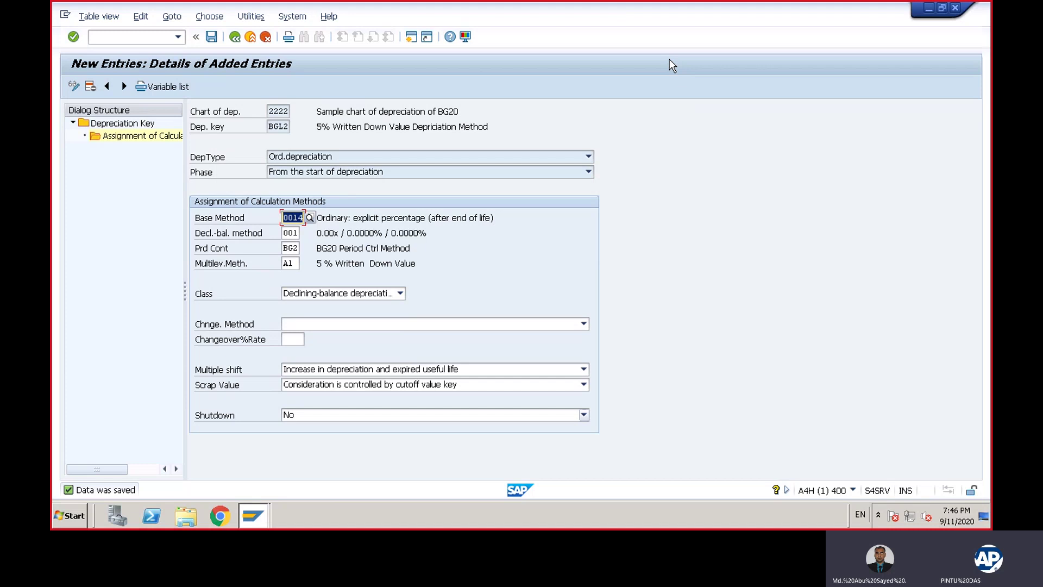
pyautogui.click(235, 37)
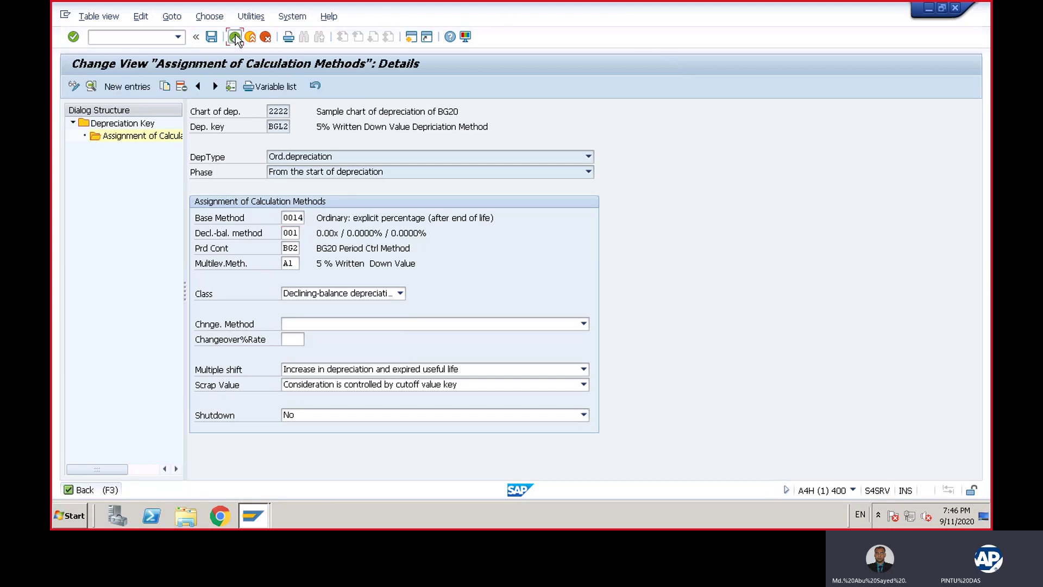
pyautogui.click(235, 37)
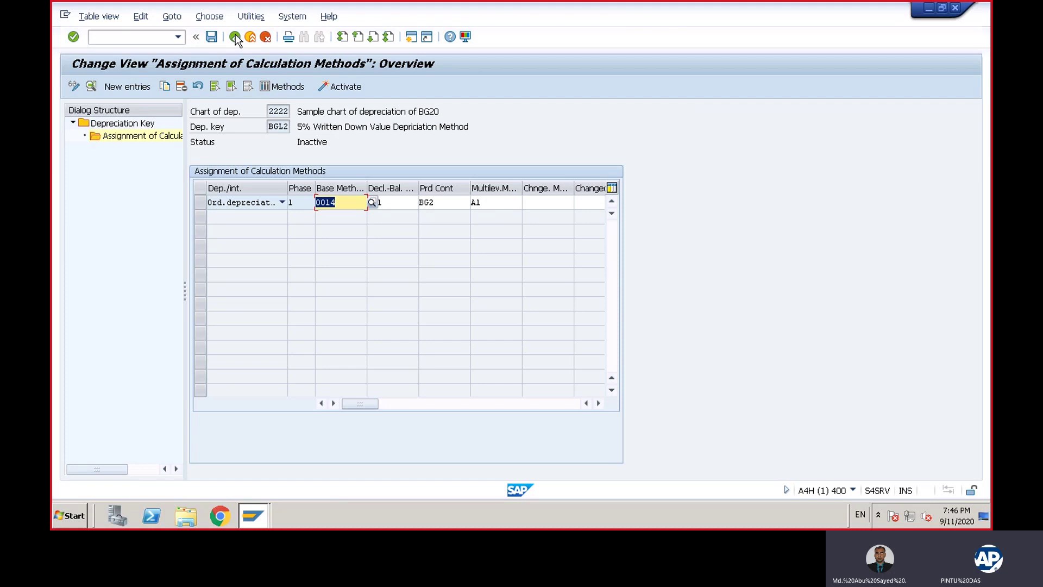
# Step: Return to the depreciation key overview and try to set the status of key BGL2 to Active
pyautogui.click(235, 37)
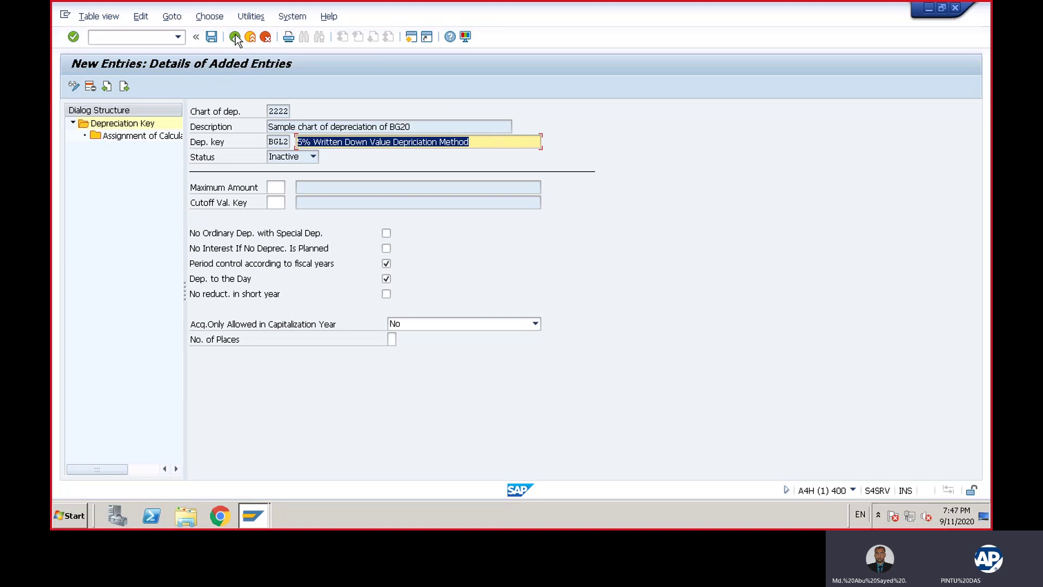
pyautogui.click(234, 37)
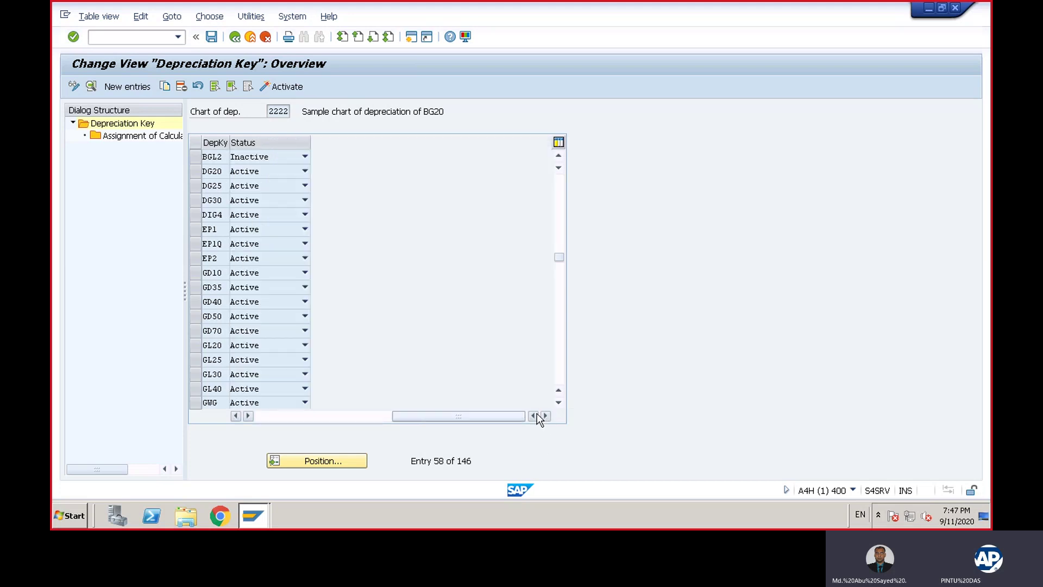
pyautogui.click(305, 157)
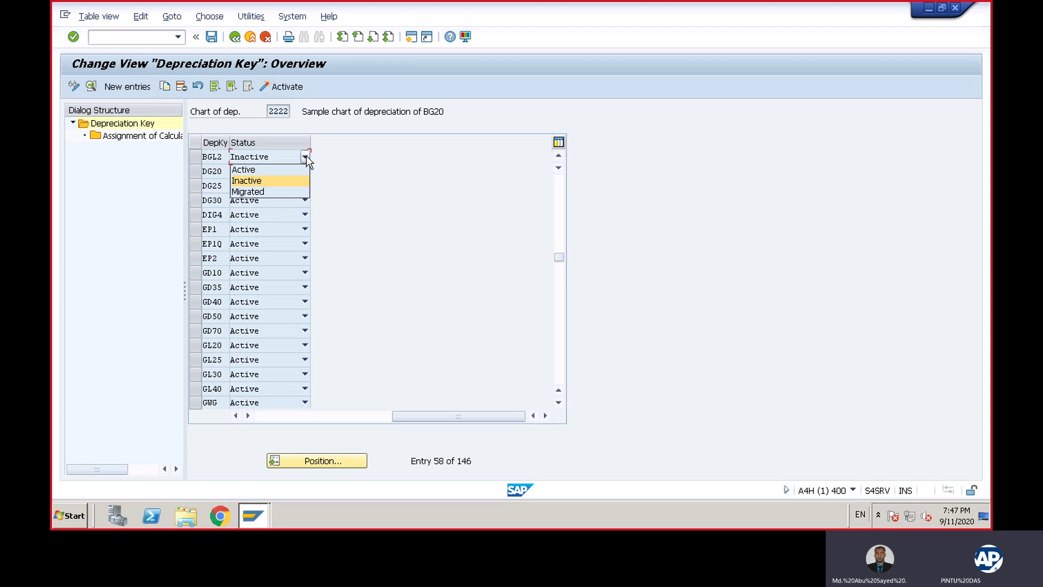
pyautogui.click(249, 169)
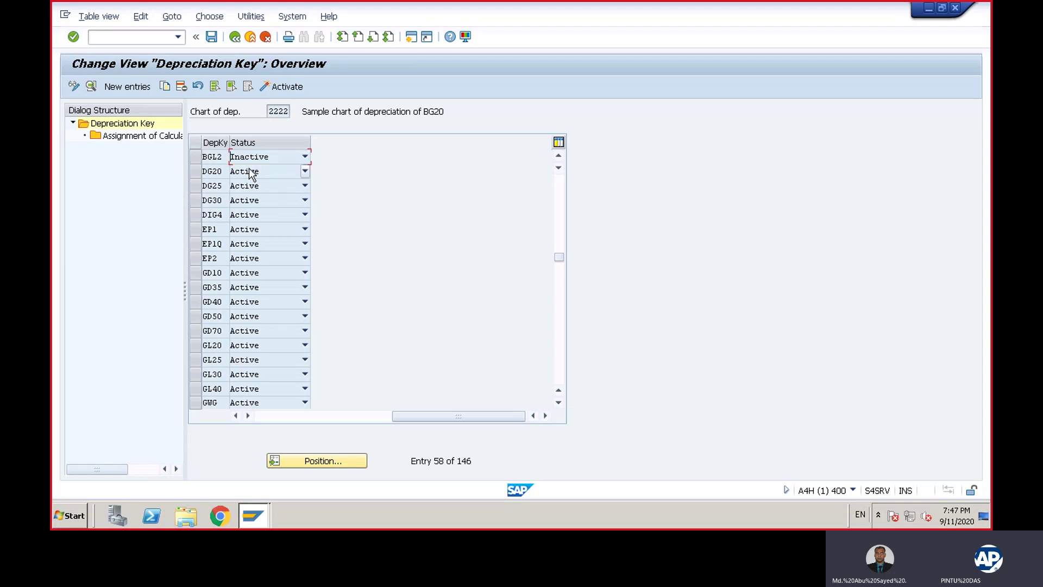
# Step: Activate depreciation key BGL2, the 5% Written Down Value method, and save the change
pyautogui.click(234, 416)
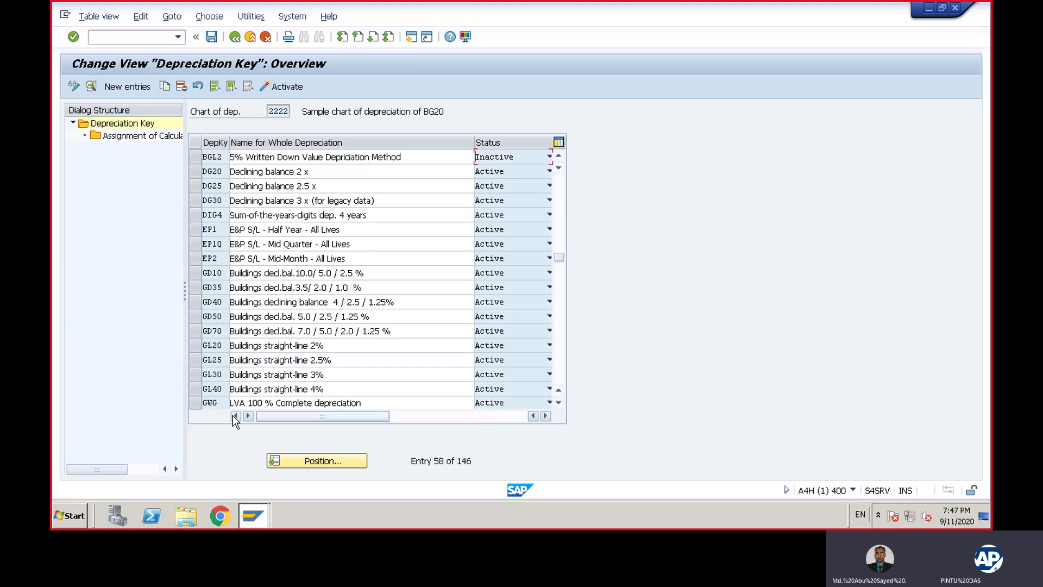
pyautogui.click(279, 89)
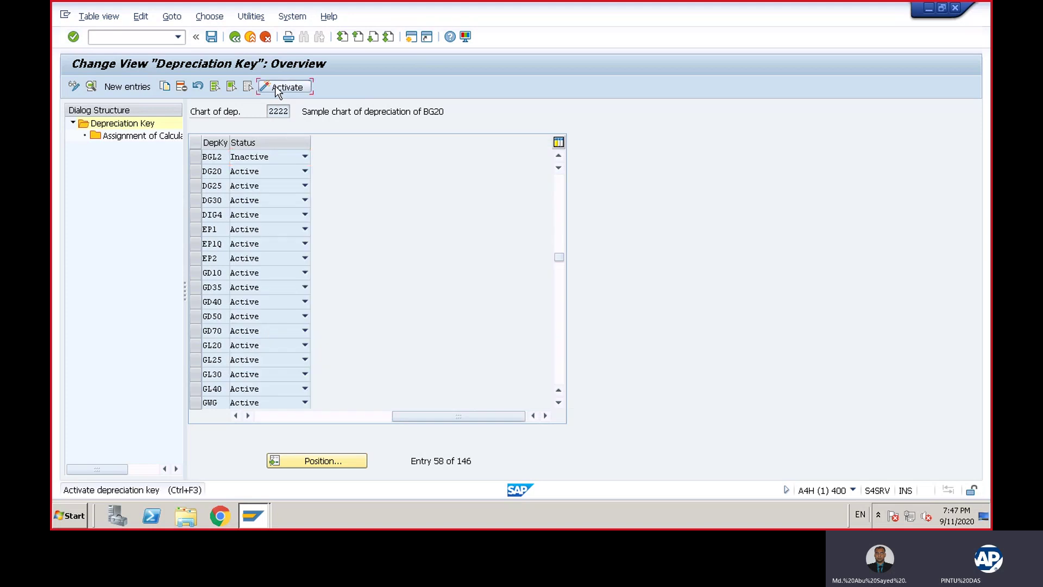
pyautogui.click(237, 416)
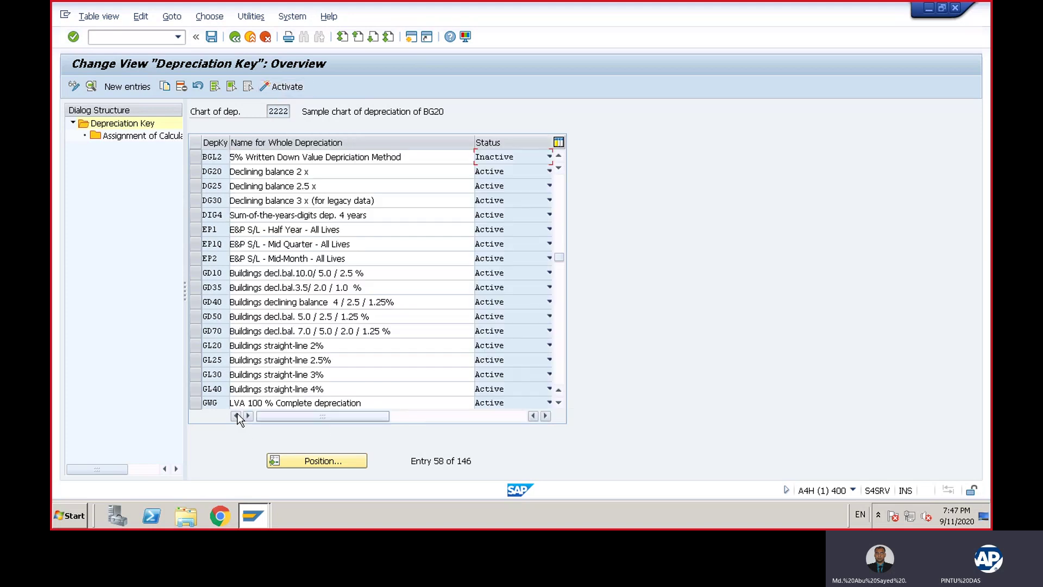
pyautogui.click(195, 159)
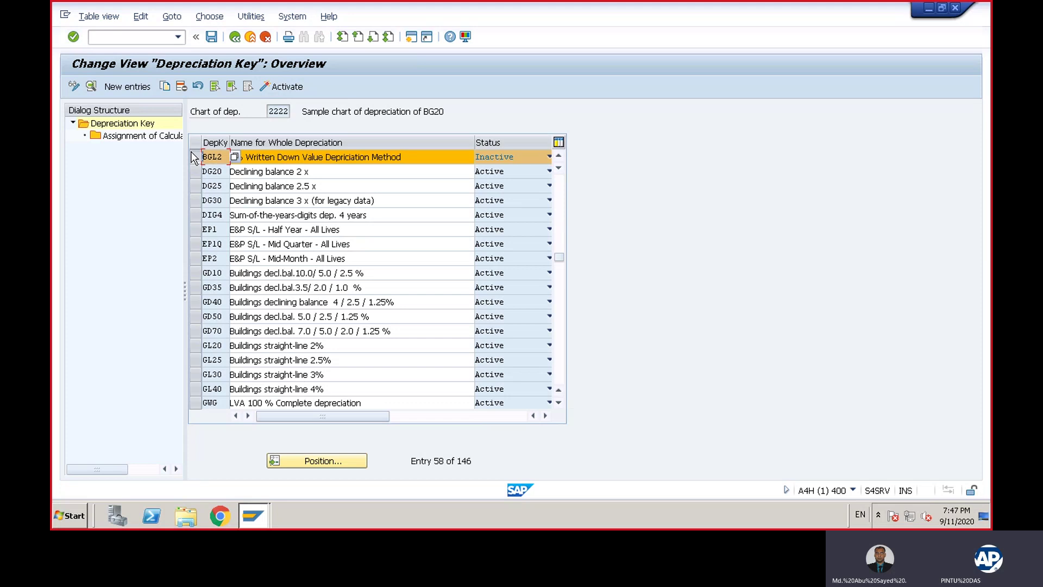
pyautogui.click(278, 88)
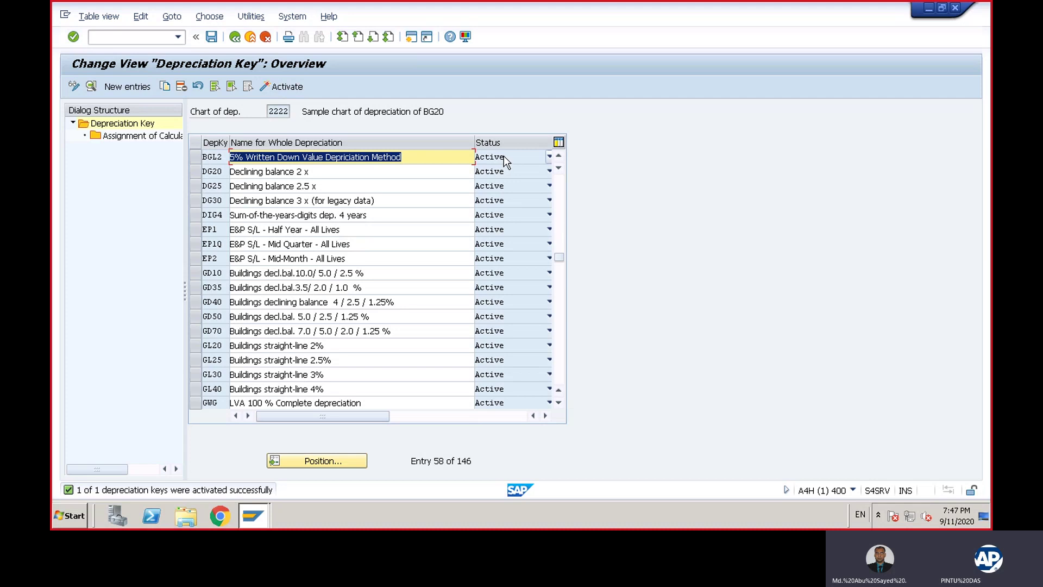
pyautogui.click(211, 37)
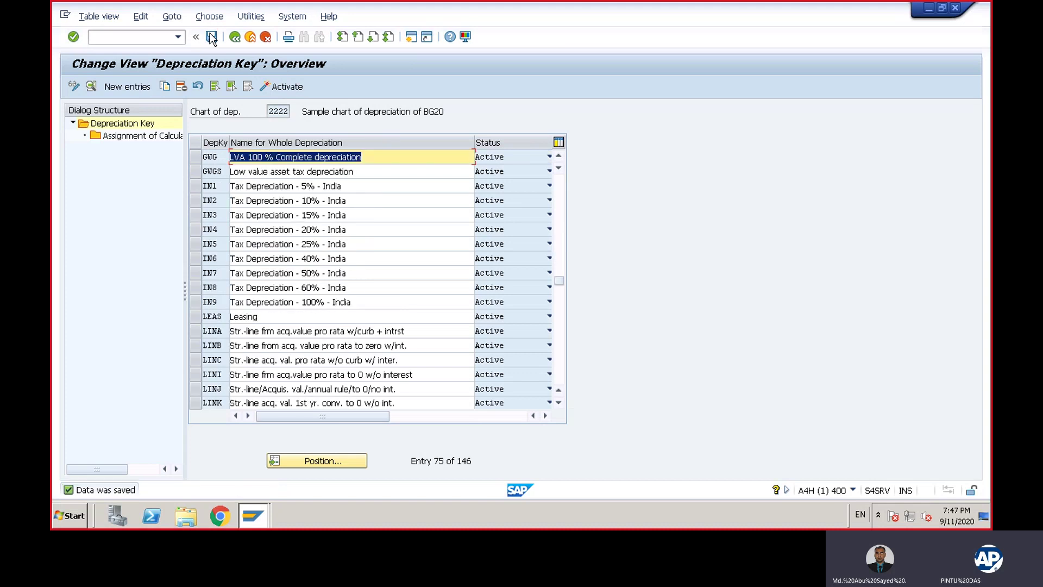
# Step: Find depreciation key BGL1 in the overview, activate it and save the change
pyautogui.click(327, 461)
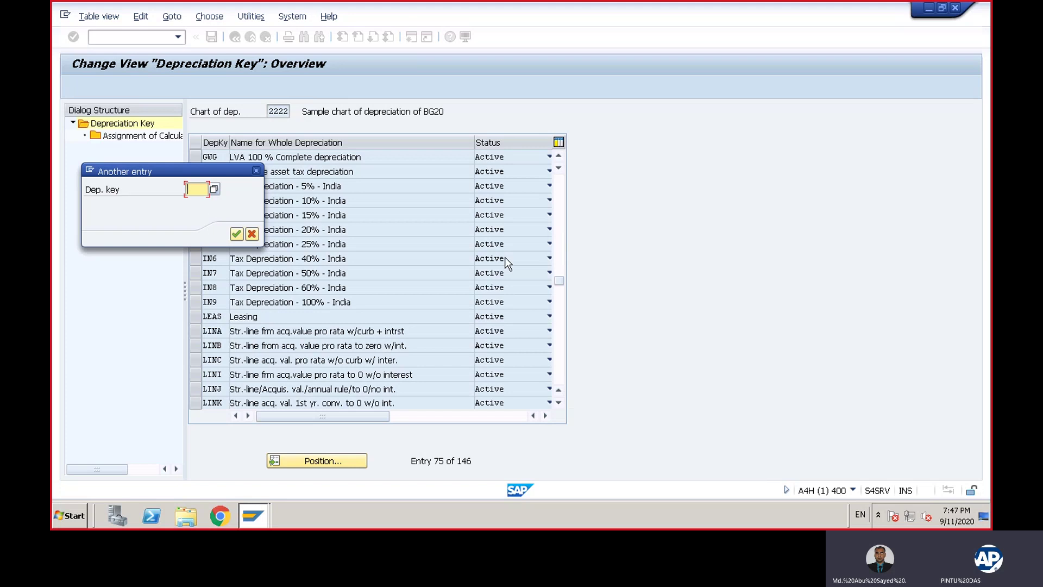
pyautogui.write('BGL1')
pyautogui.click(235, 234)
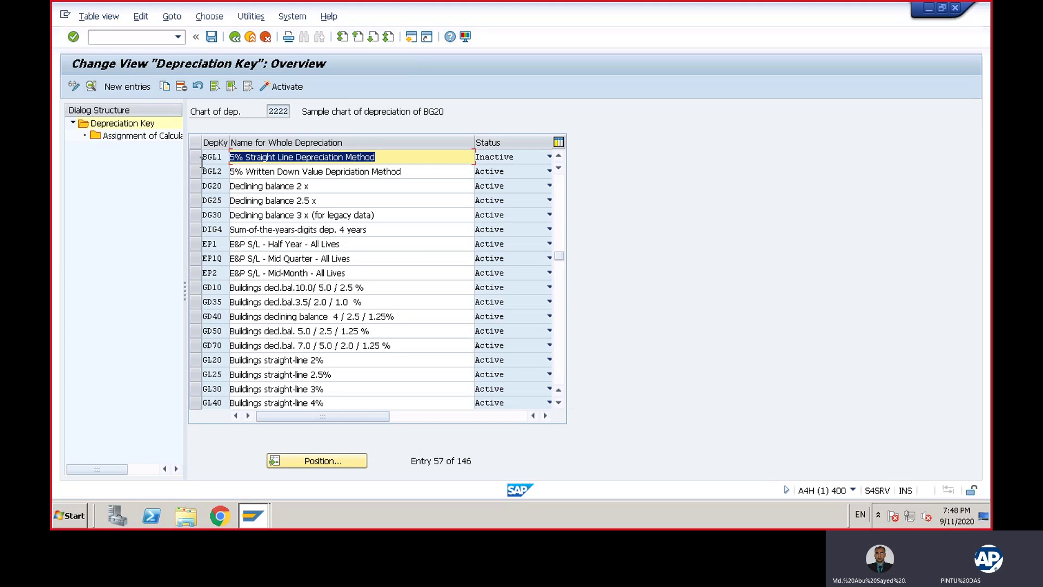
pyautogui.click(195, 157)
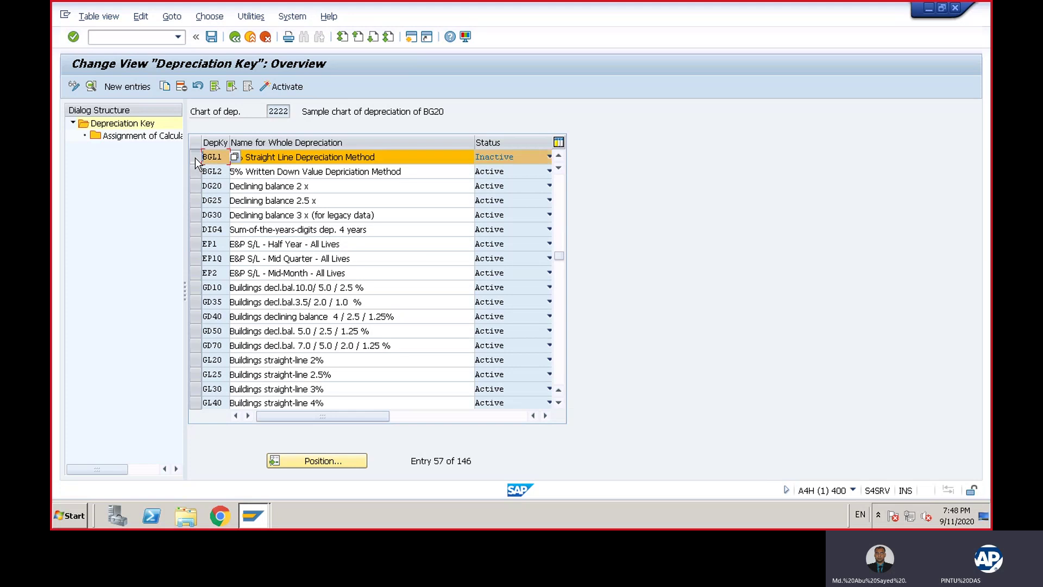
pyautogui.click(288, 88)
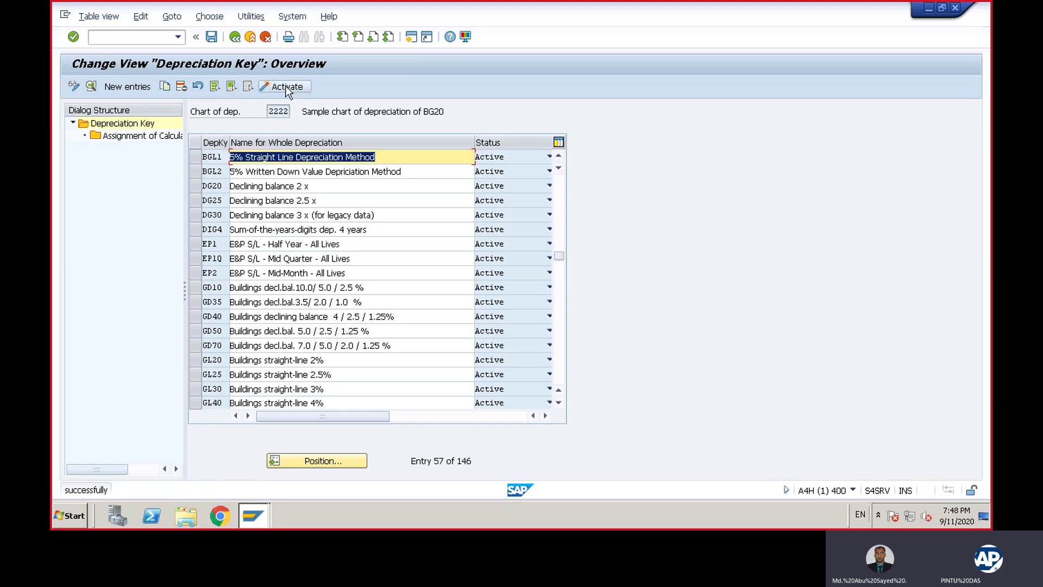
pyautogui.click(210, 37)
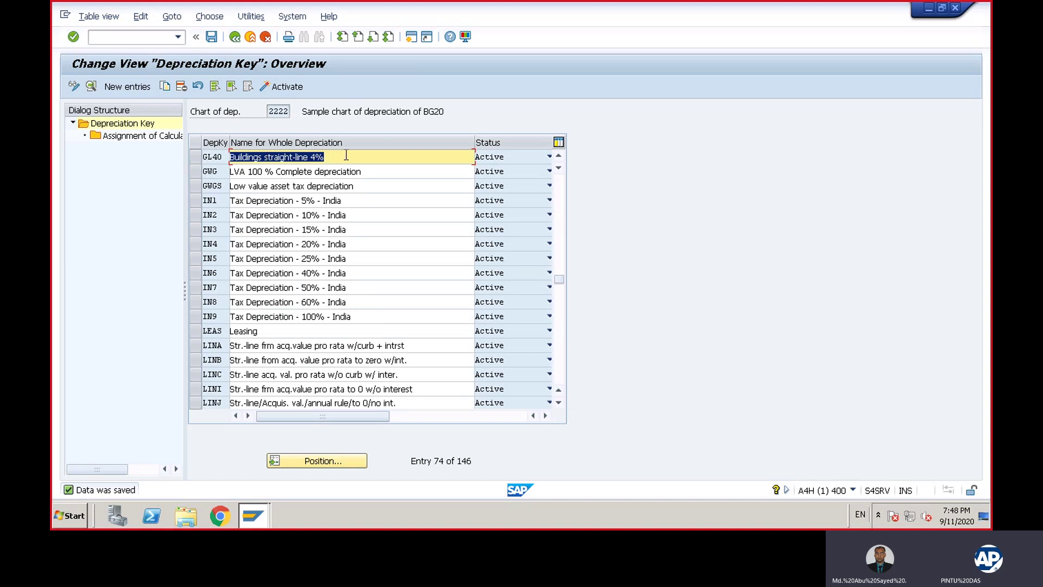
# Step: View the details of depreciation key GL40, Buildings straight-line 4%, and return to the overview
pyautogui.doubleClick(365, 158)
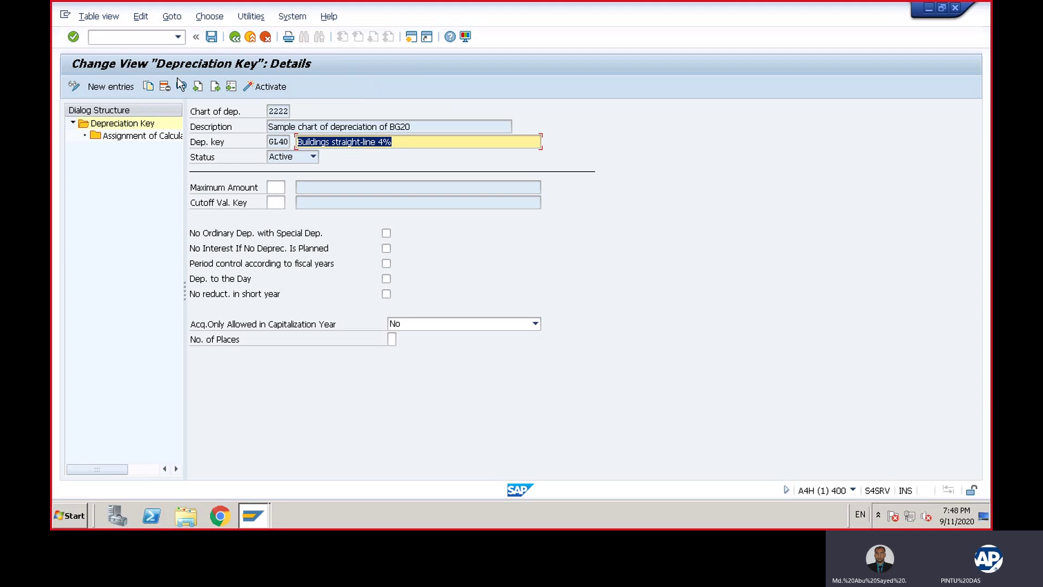
pyautogui.click(236, 37)
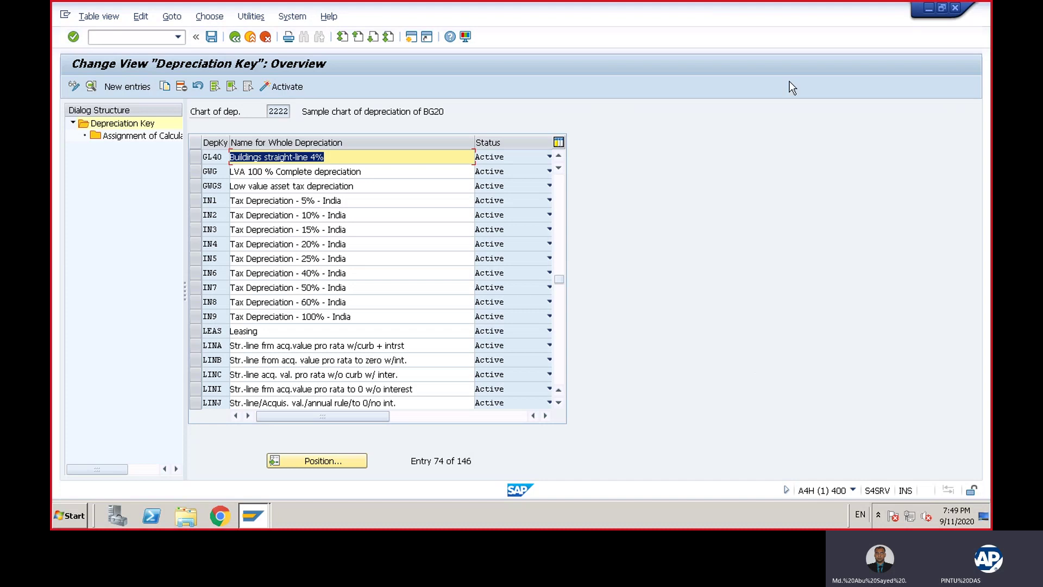
# Step: Minimize the SAP session, SAP Logon and the remote desktop connection to get back to the Skype call
pyautogui.moveTo(625, 4)
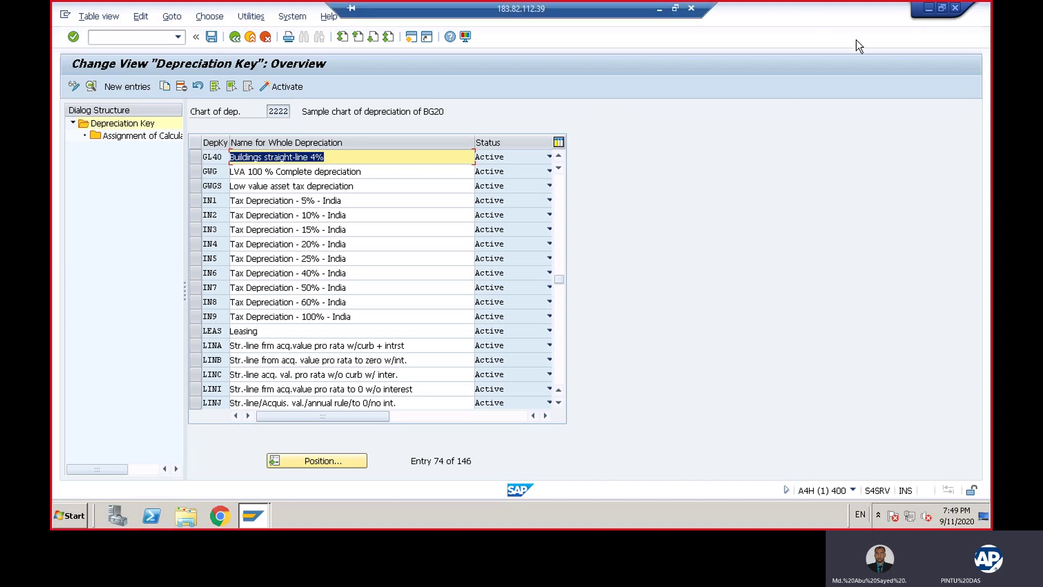
pyautogui.click(928, 6)
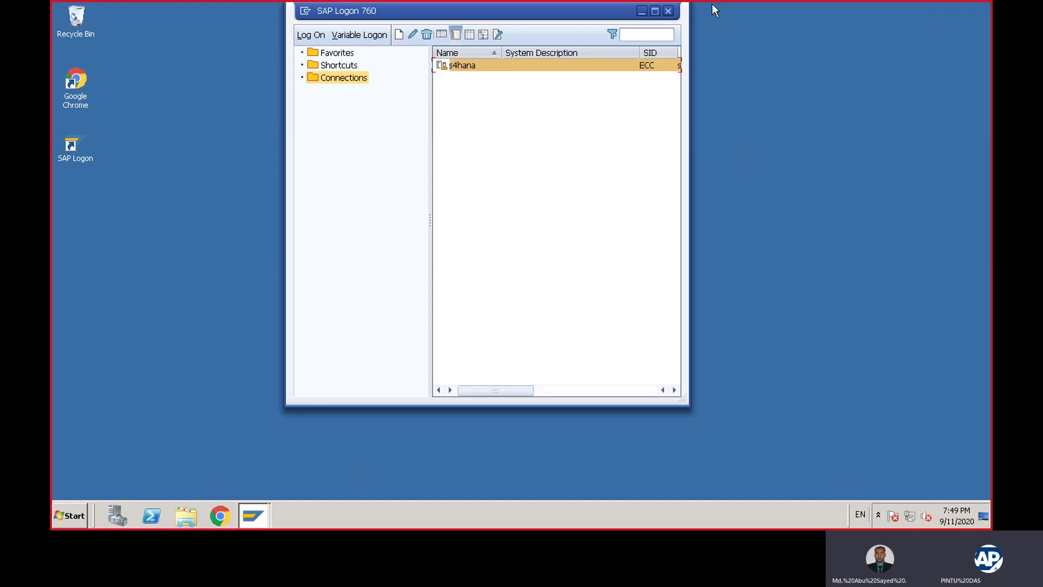
pyautogui.click(642, 11)
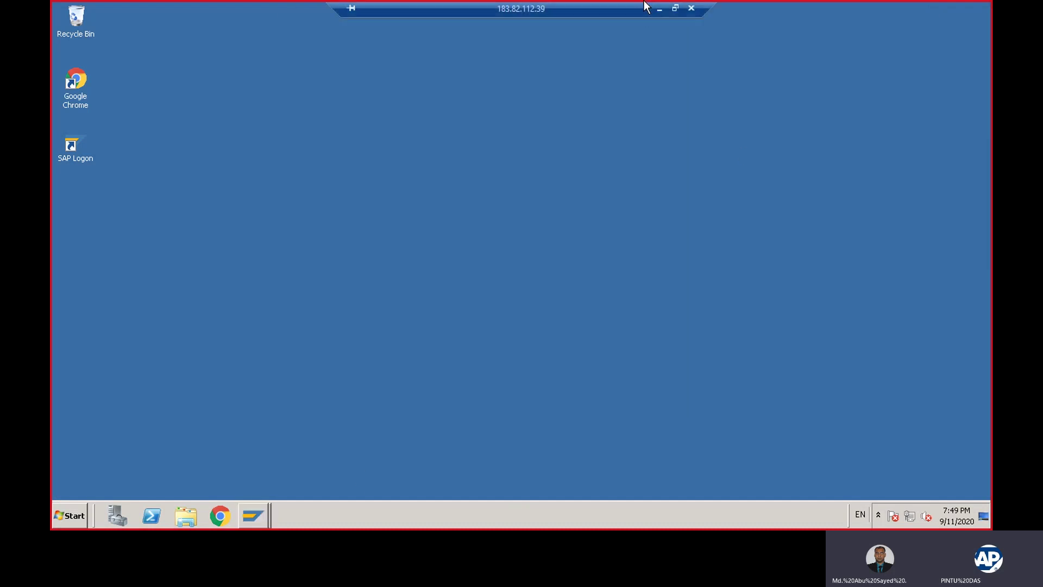
pyautogui.click(659, 9)
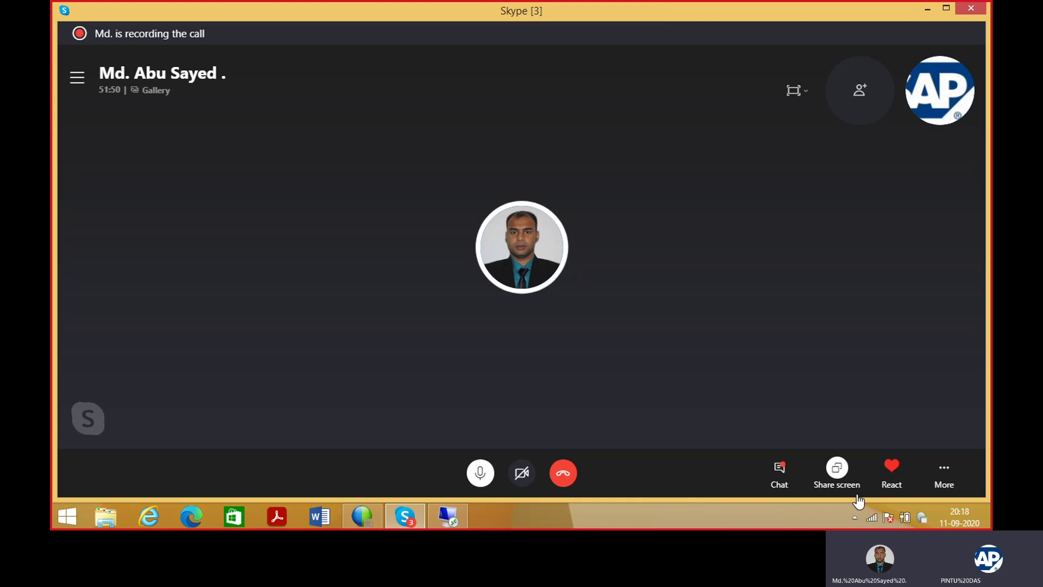